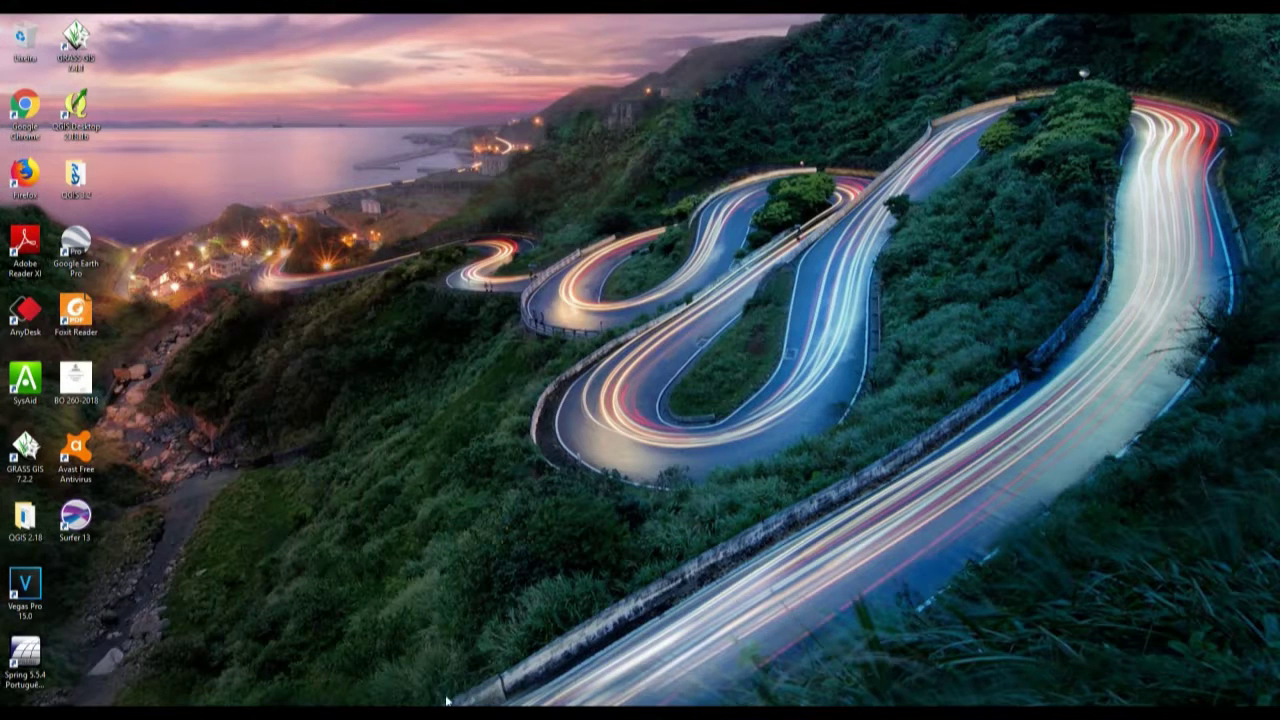
- Switch to the open SPRING window with the SR_2018 project
mouse_move(462, 702)
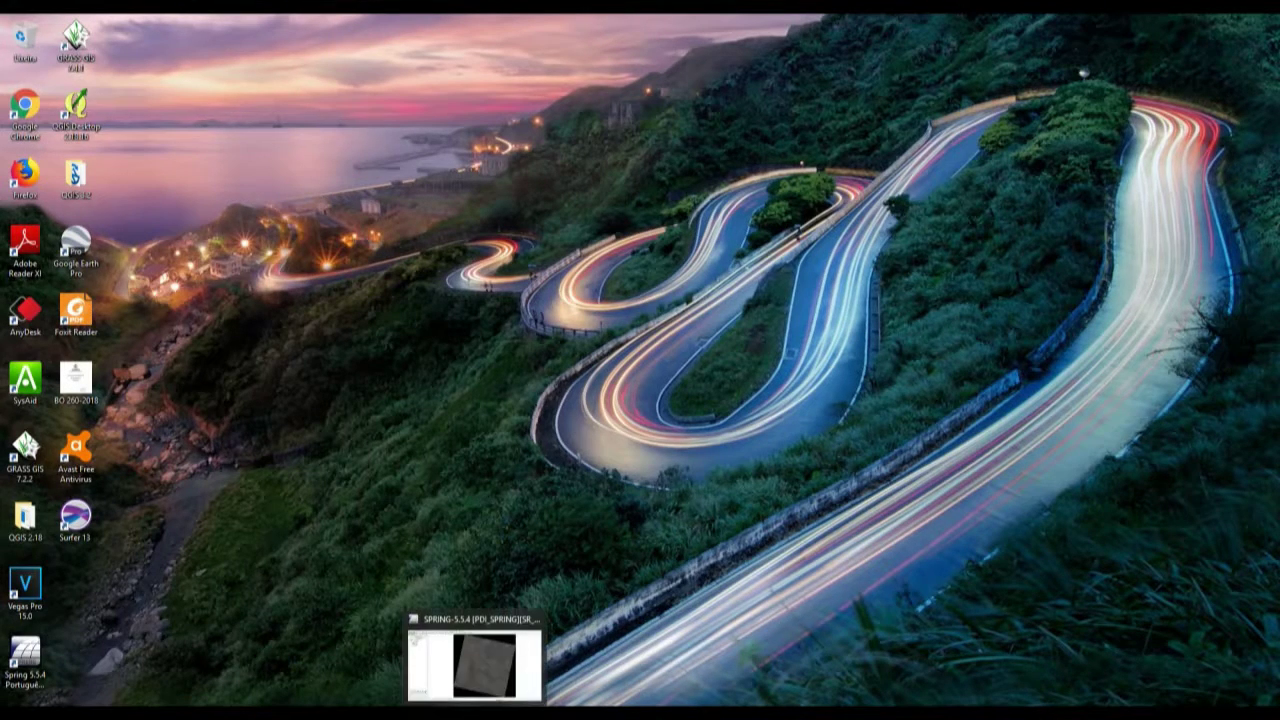
click(462, 702)
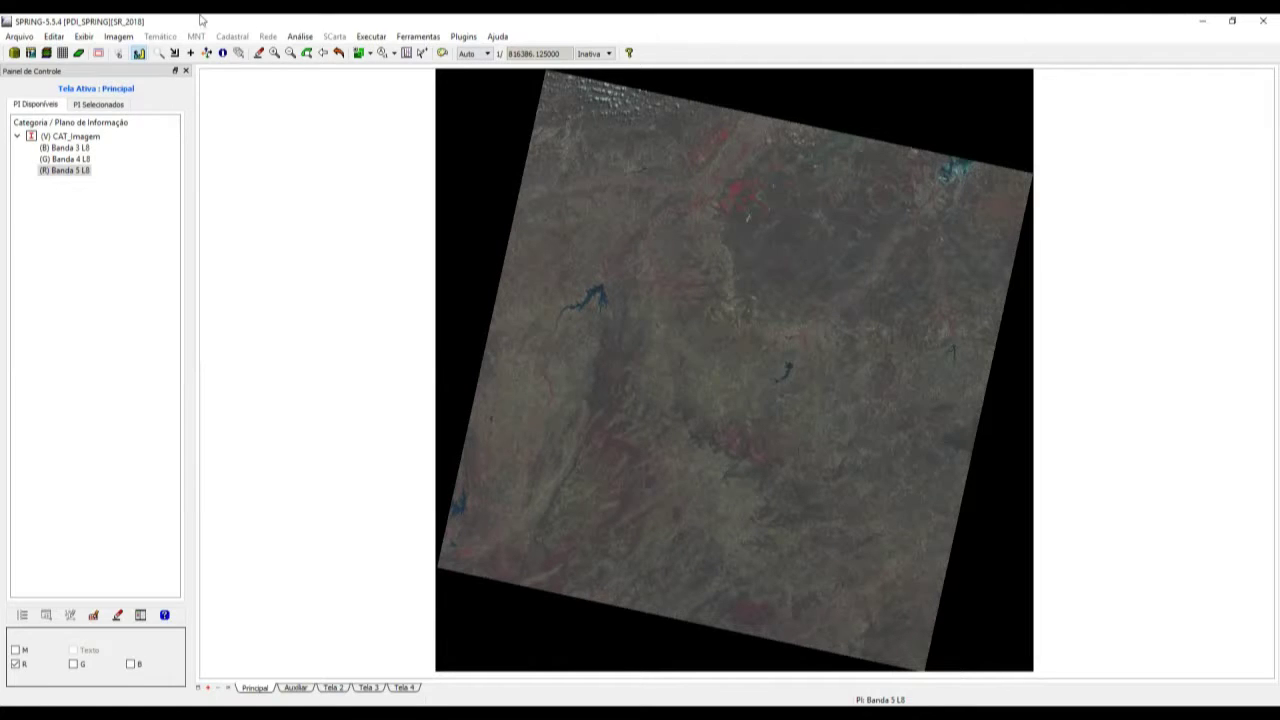
click(121, 37)
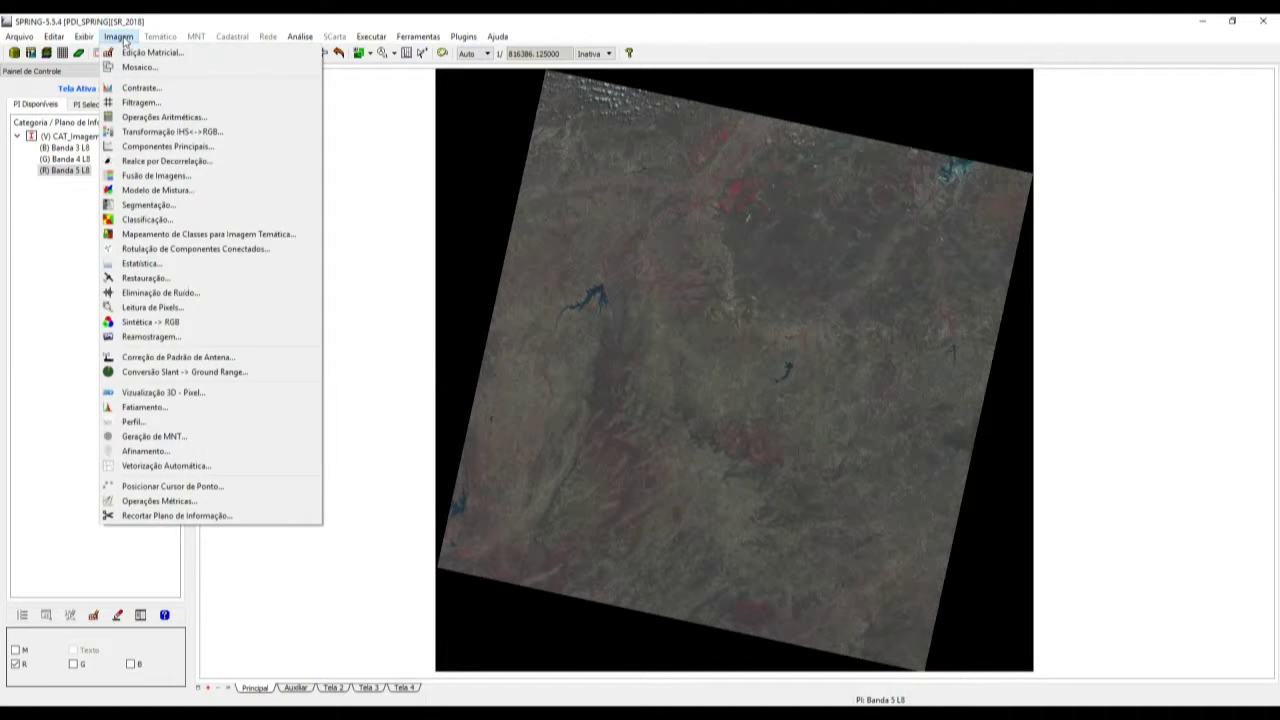
click(124, 38)
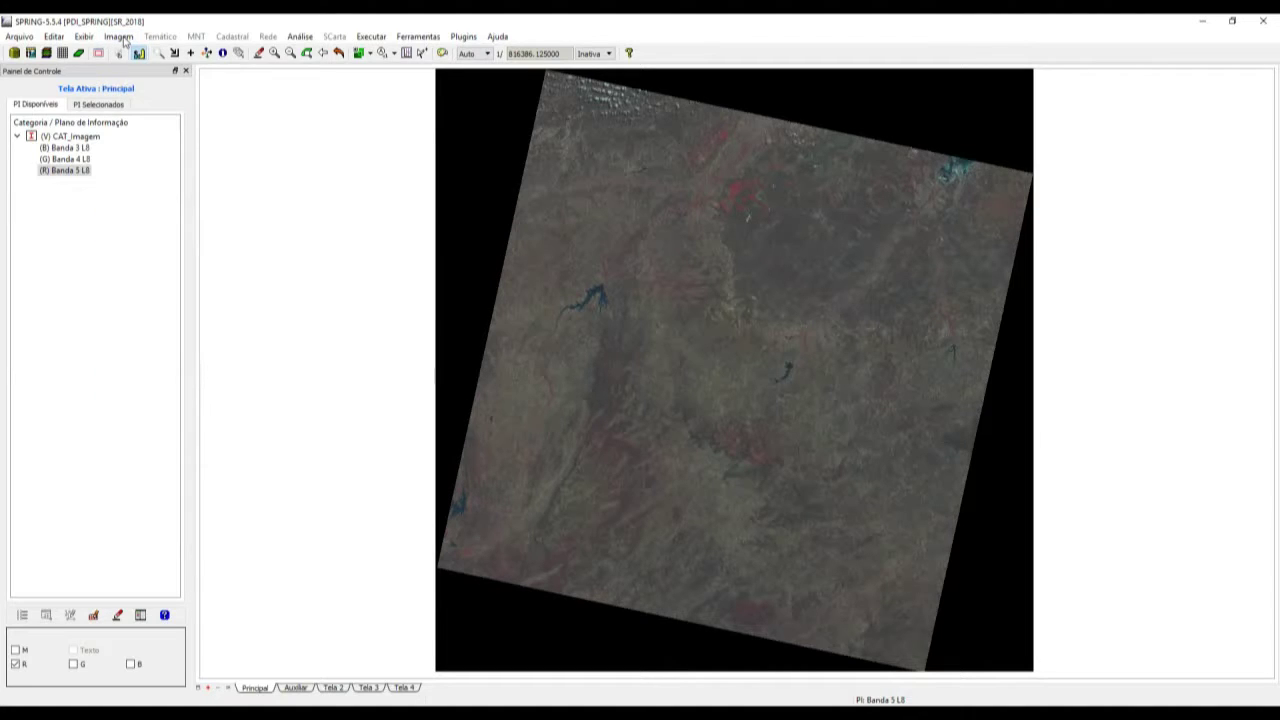
click(124, 39)
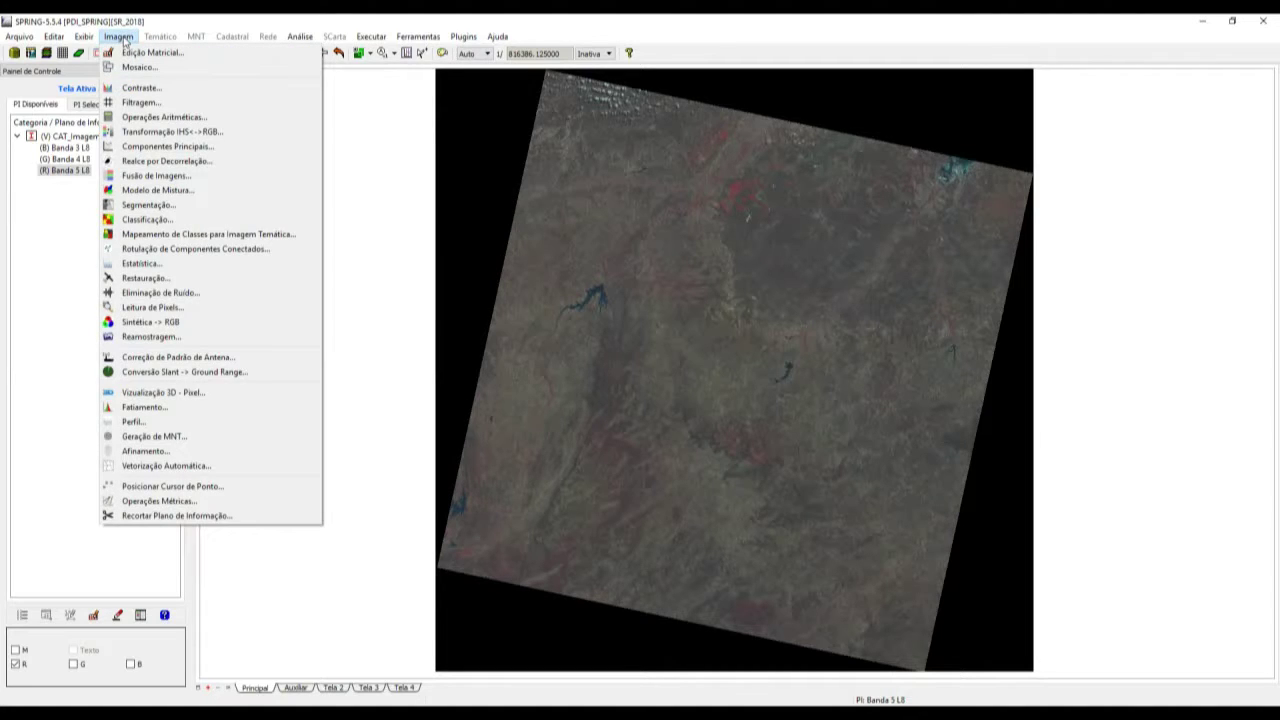
click(124, 40)
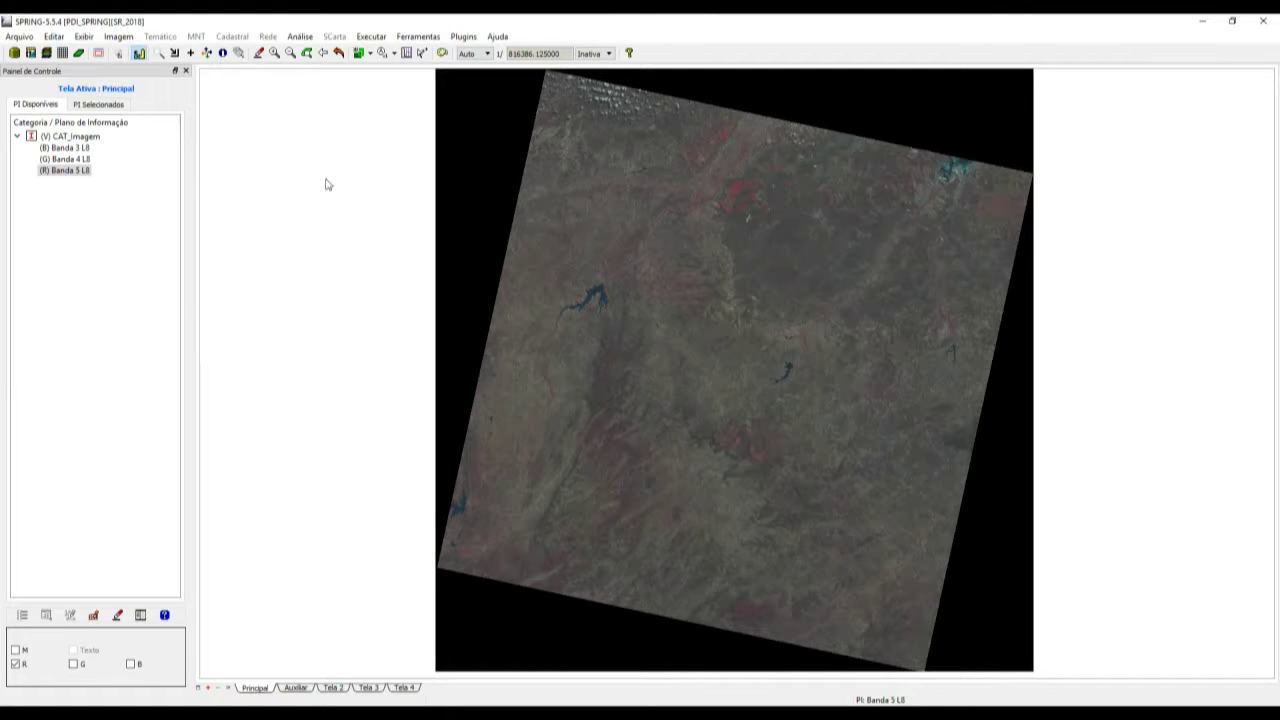
- Start a vector data import and load the shapefile "oeste potiguar.shp" from the "shapes - rio grande do norte" folder
click(22, 37)
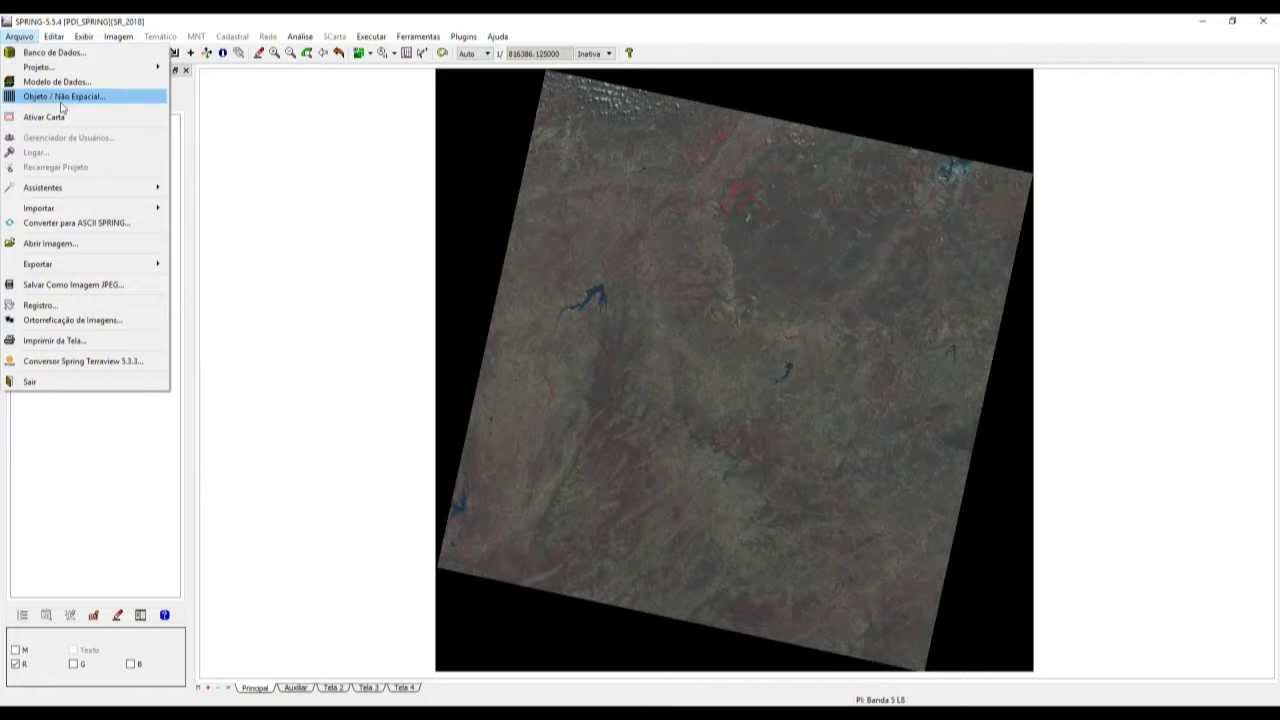
mouse_move(95, 208)
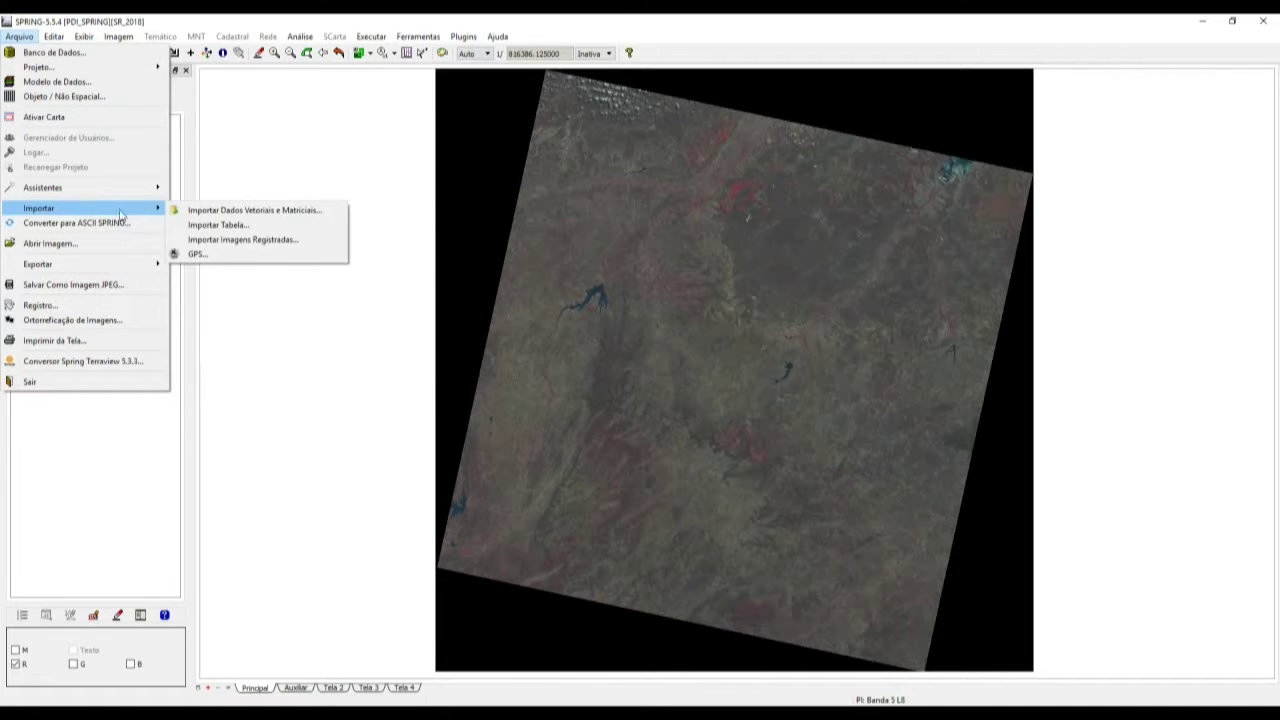
click(309, 217)
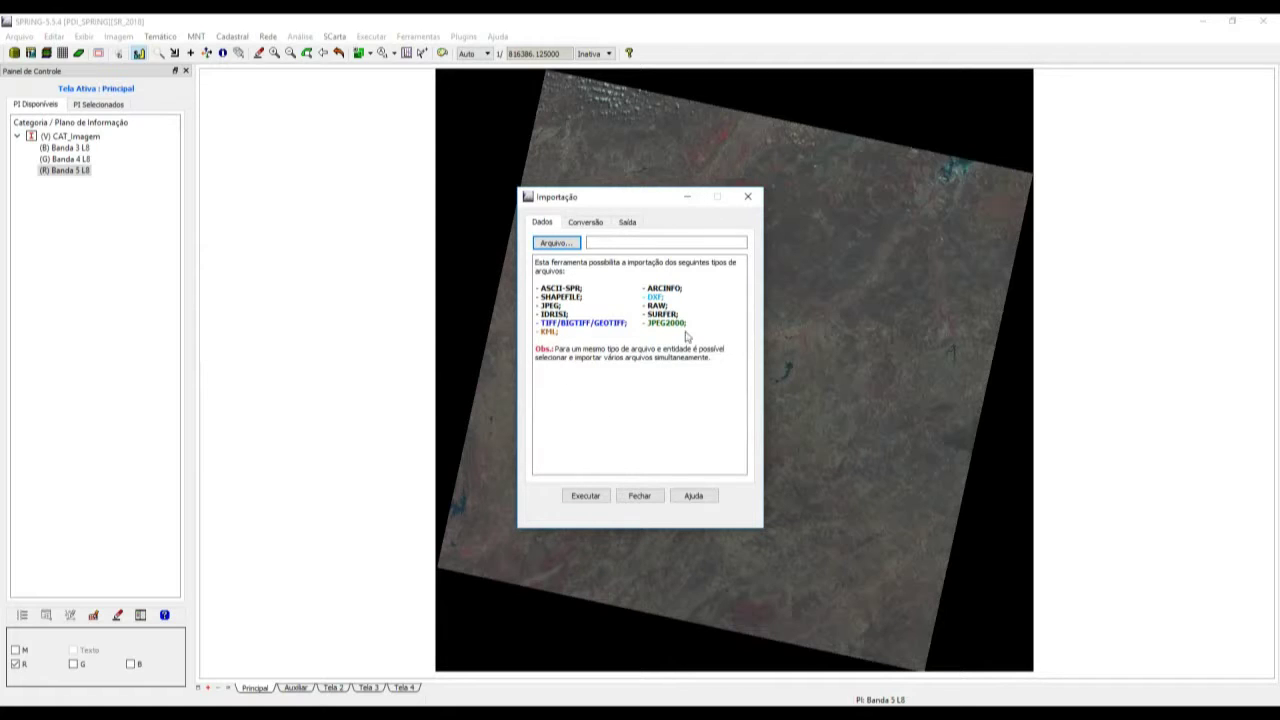
click(566, 245)
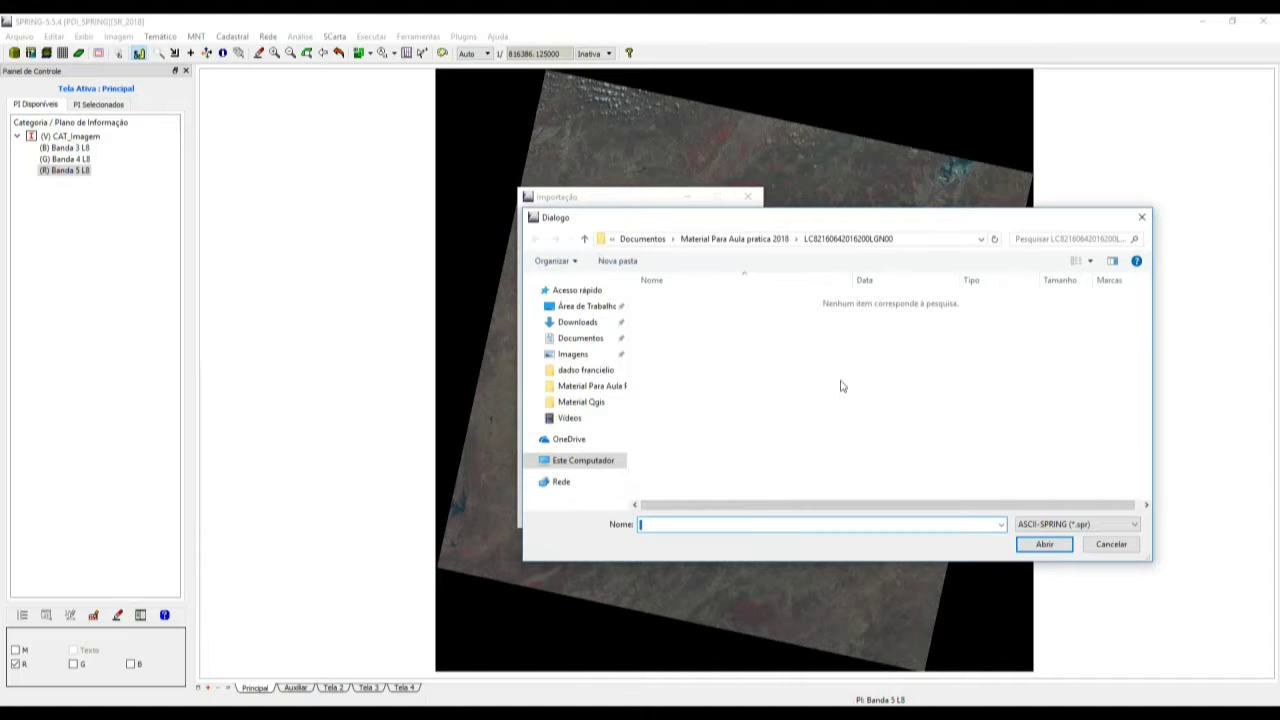
click(586, 392)
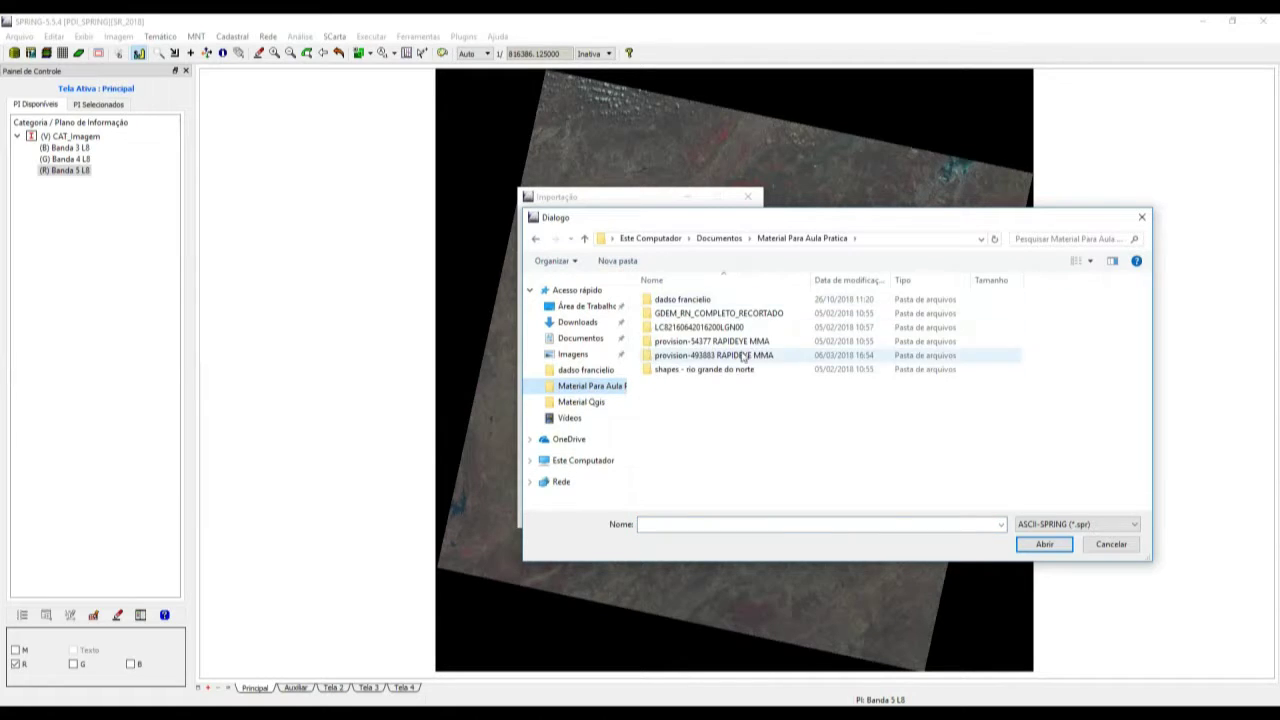
double_click(740, 370)
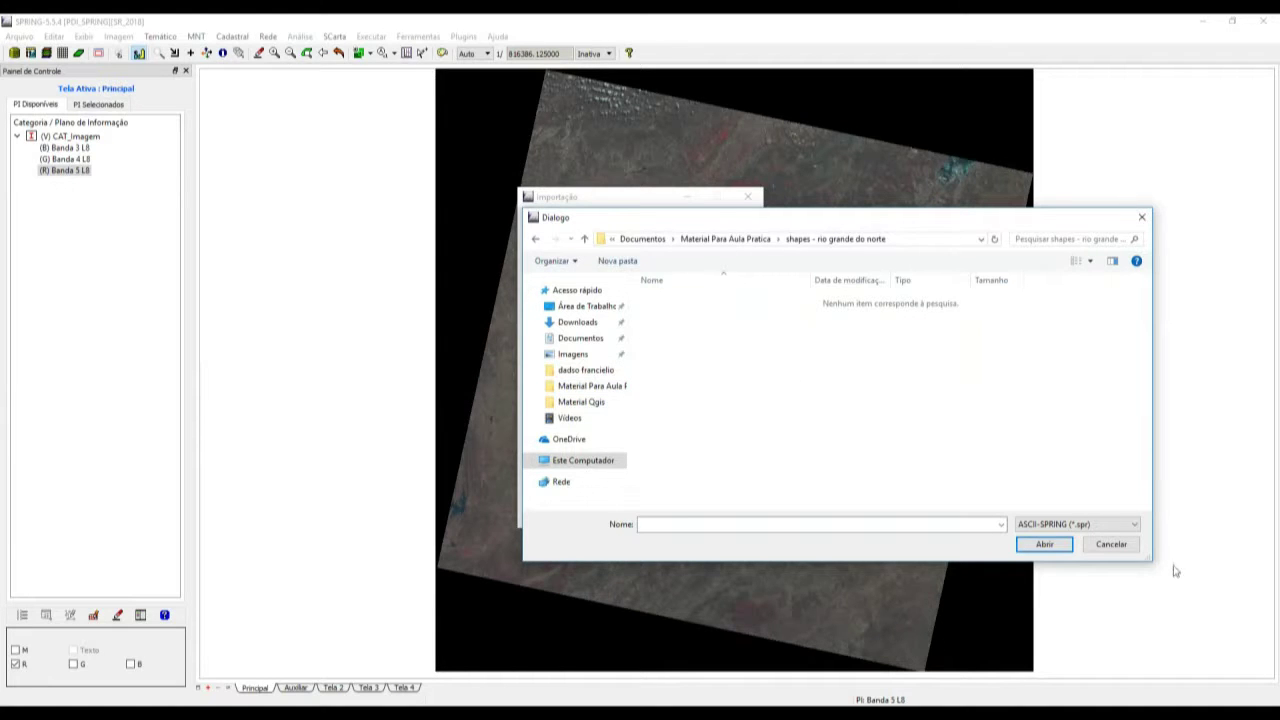
click(1072, 526)
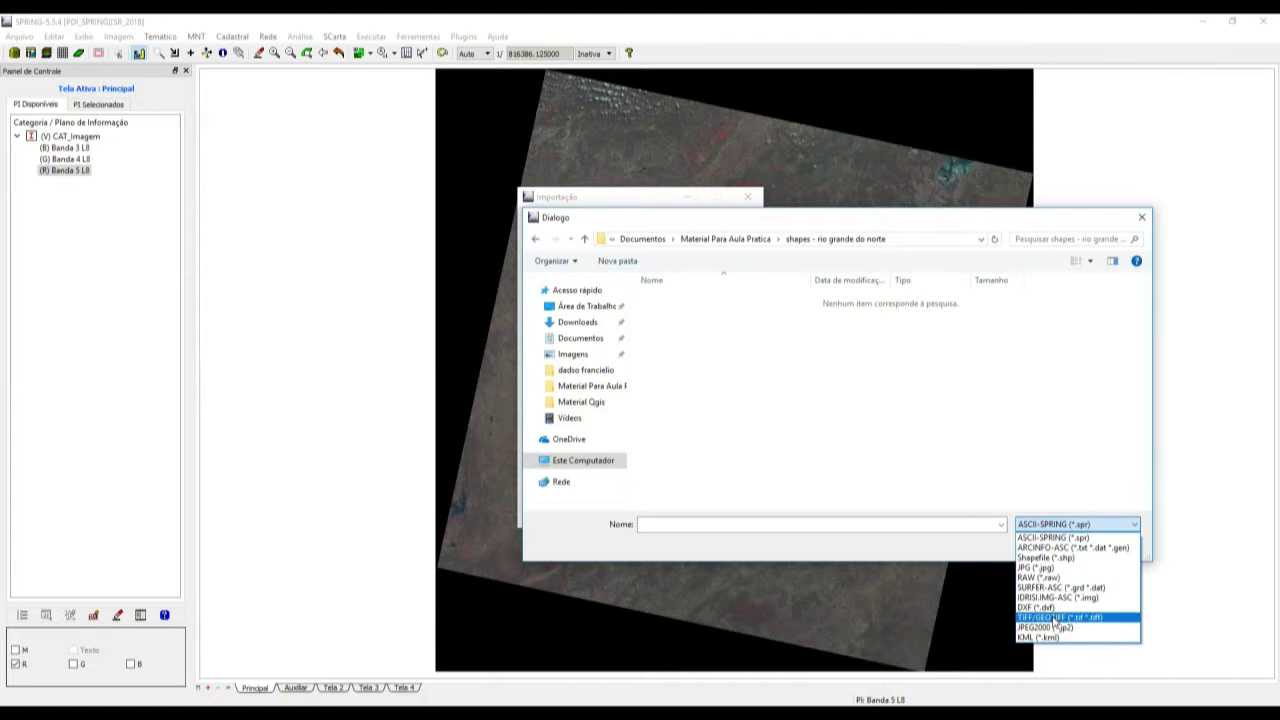
click(1052, 560)
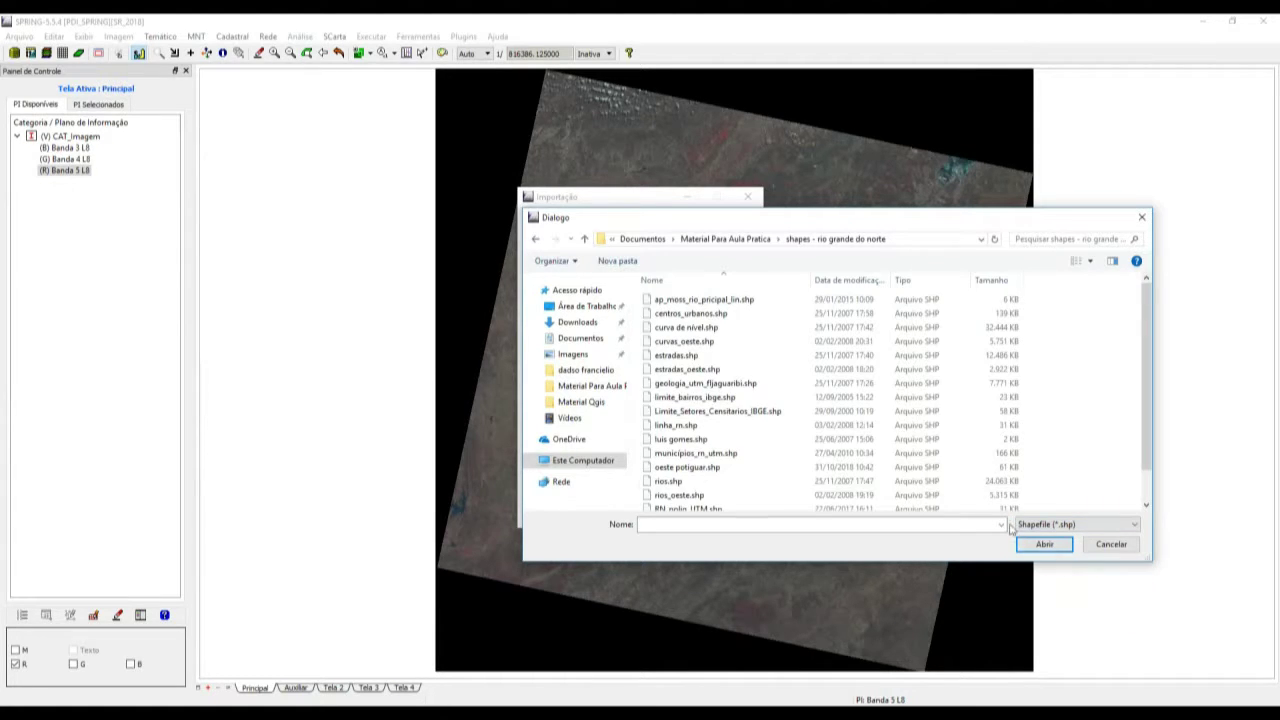
scroll(712, 405, down, 1)
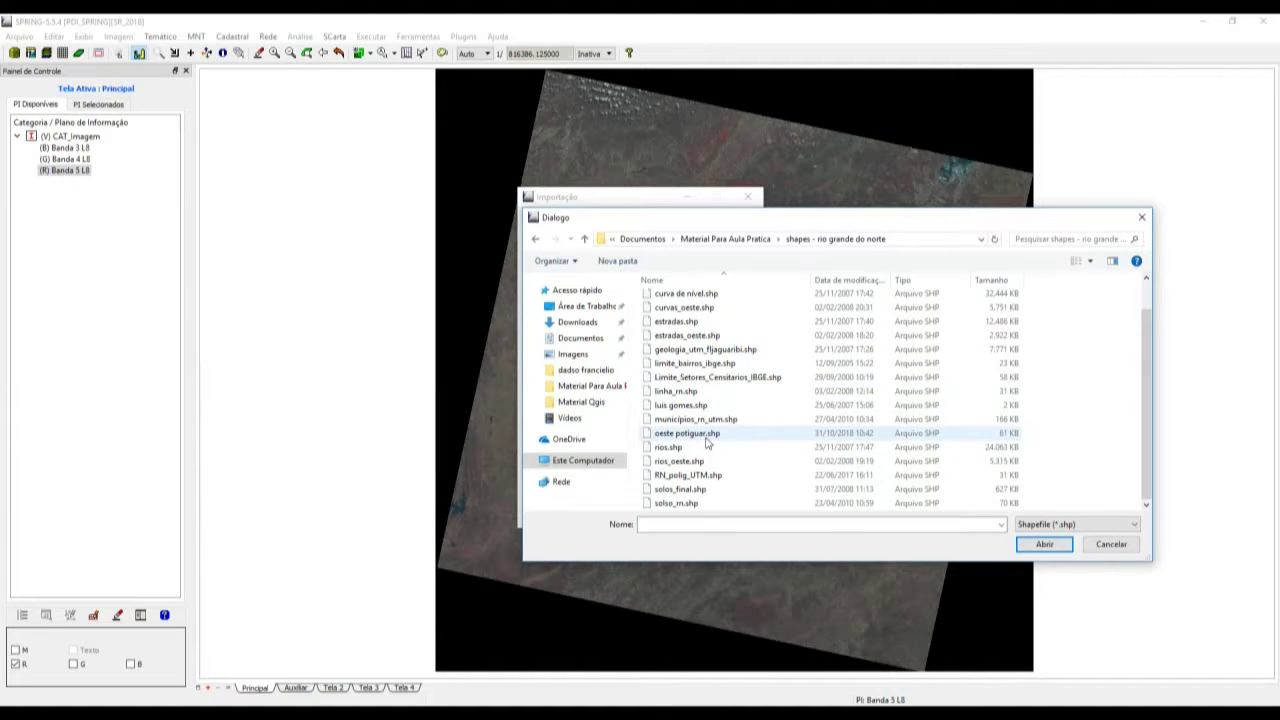
click(706, 437)
click(1040, 546)
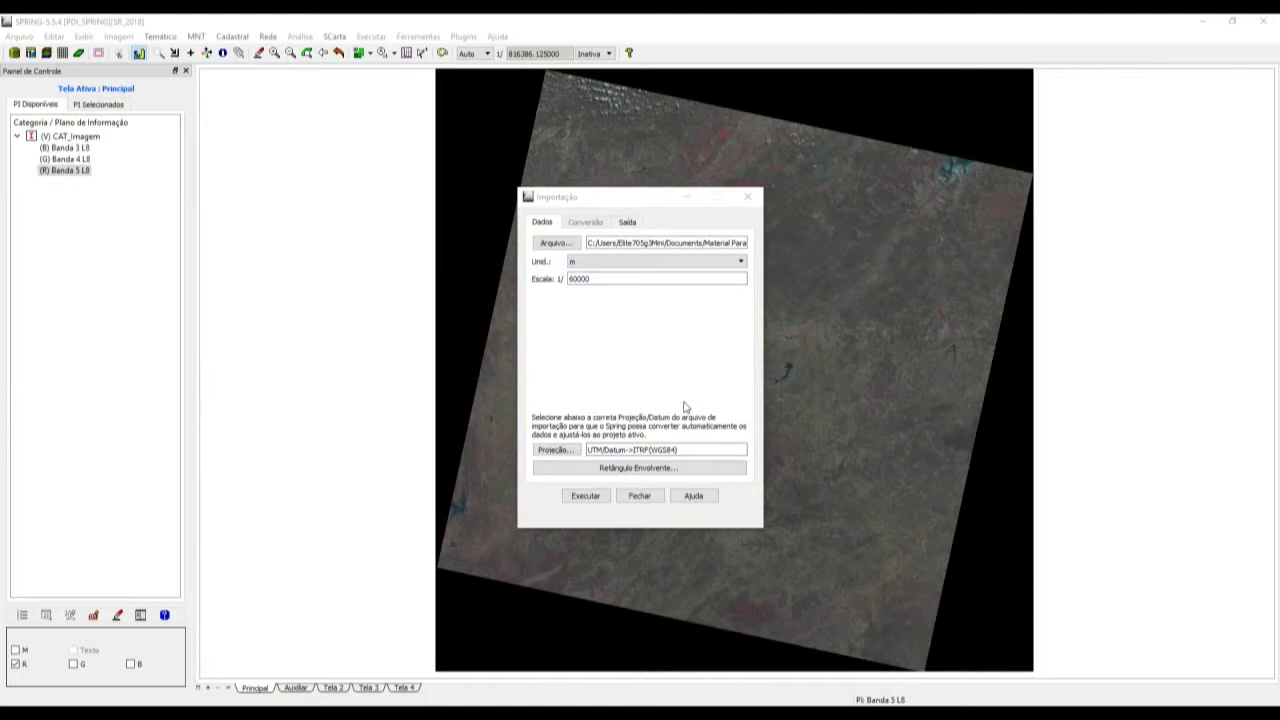
- Set the import's output category to CAT_Cadastral and name the information plane Oeste
click(588, 284)
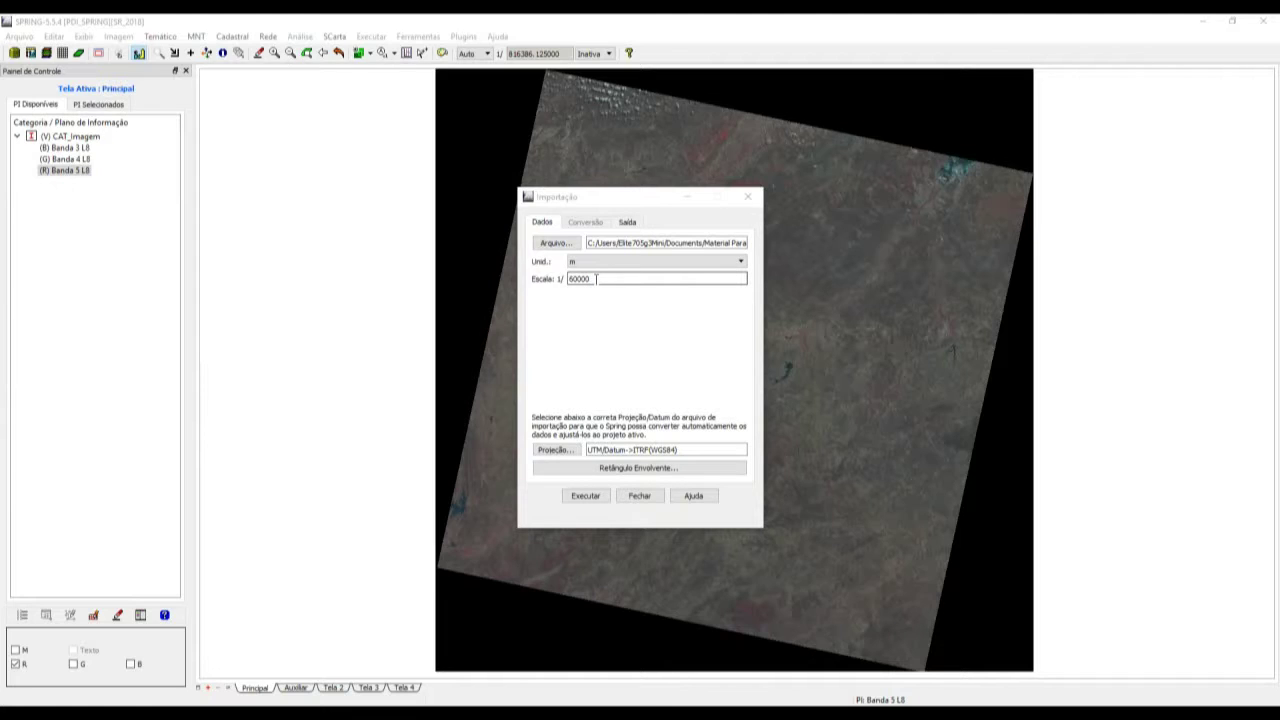
click(628, 222)
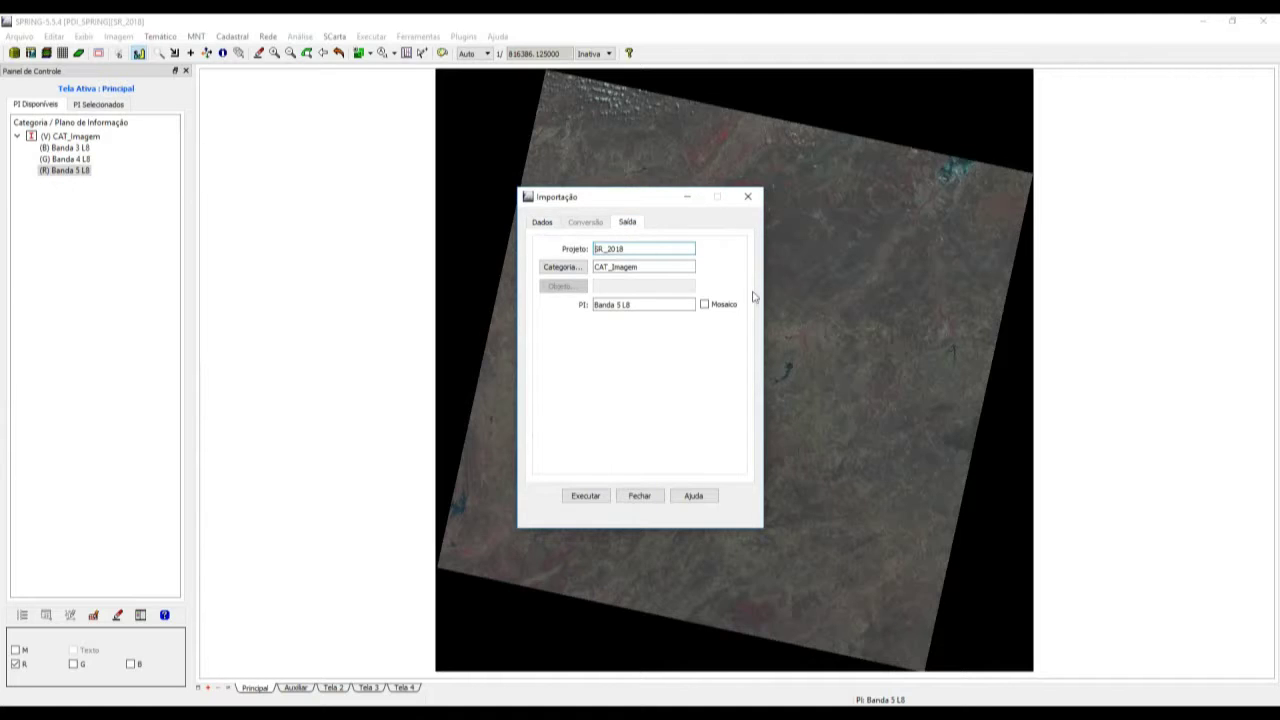
click(582, 274)
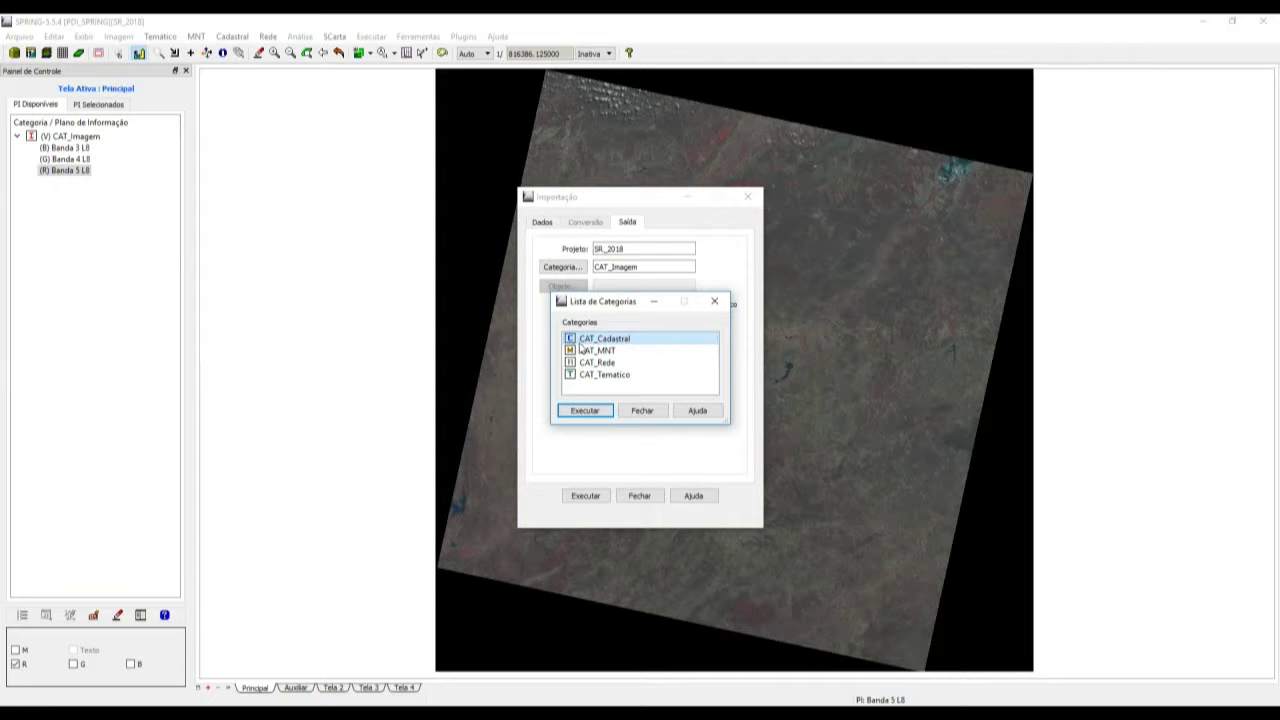
click(605, 416)
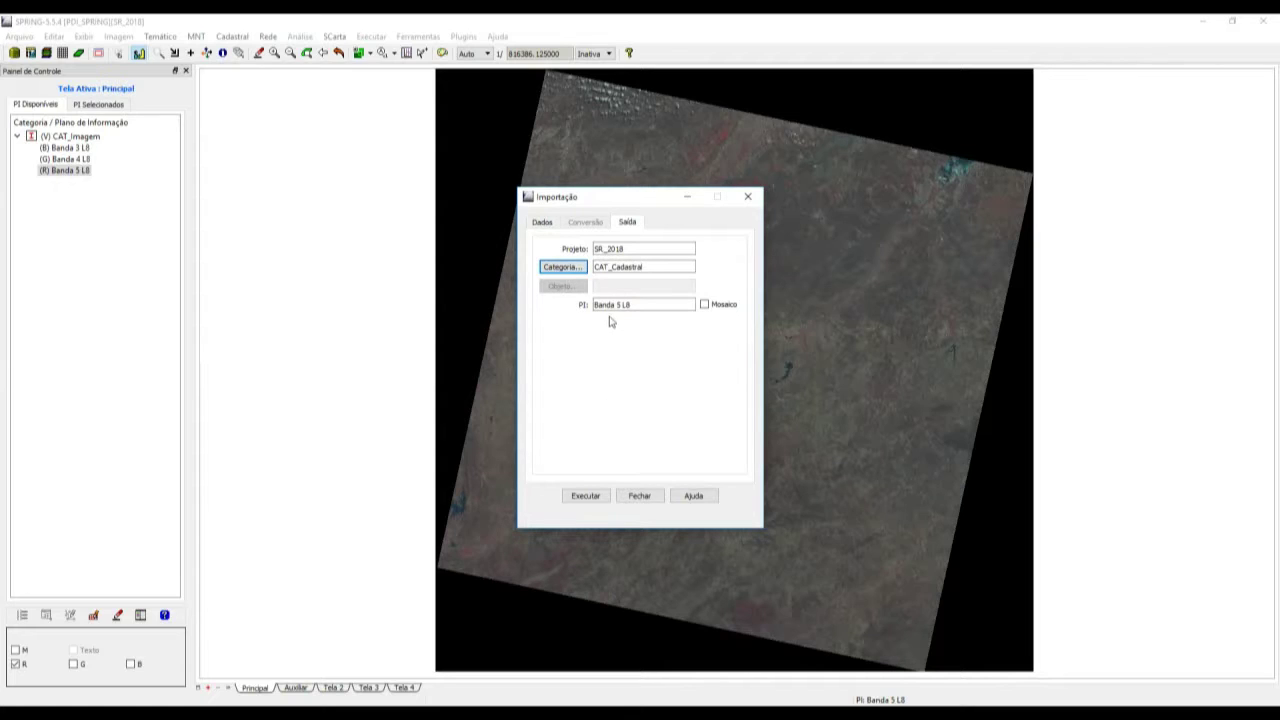
click(637, 306)
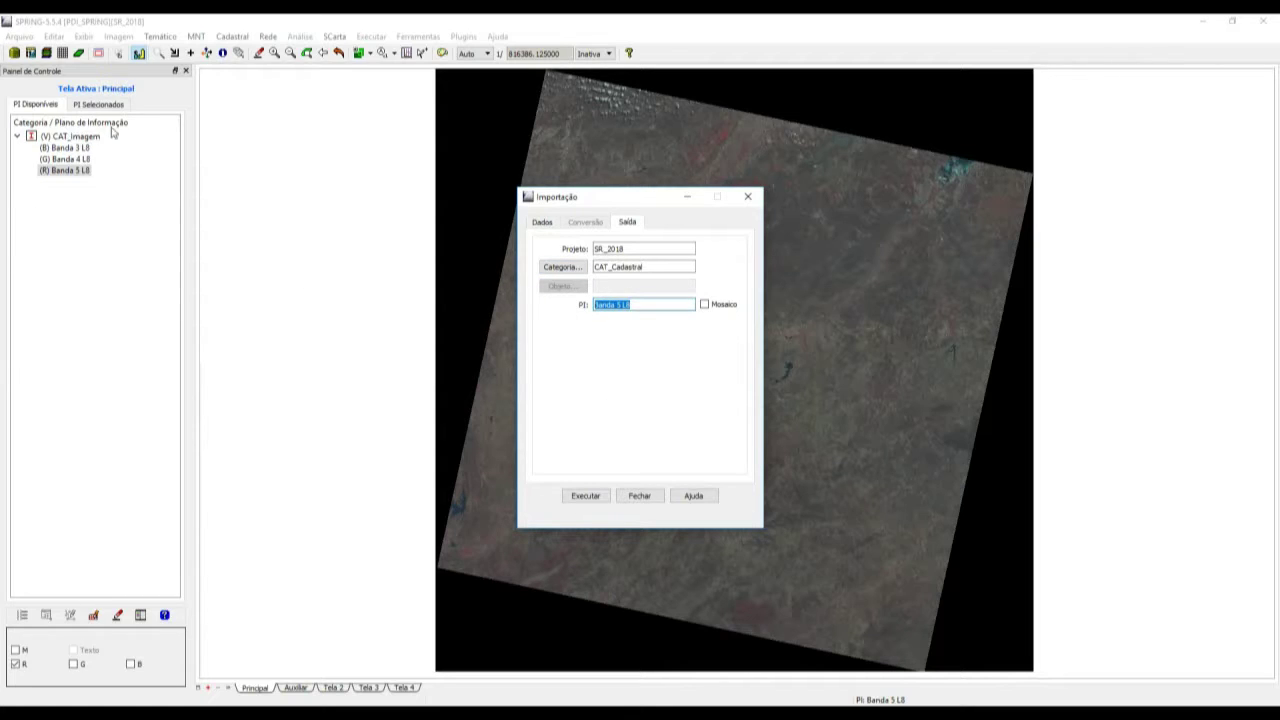
text(Oeste)
- Run the import, accepting the project area expansion, object category creation and duplicate polygon cleanup, and close the import dialog
click(599, 500)
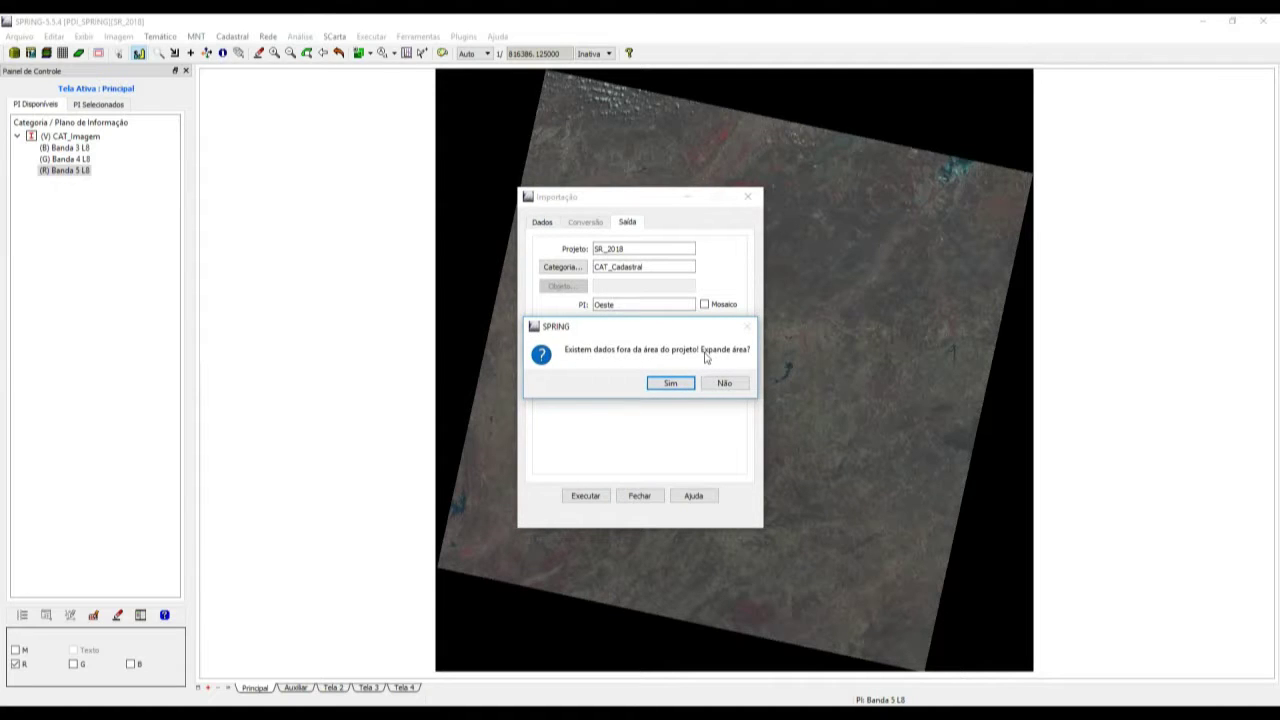
click(686, 383)
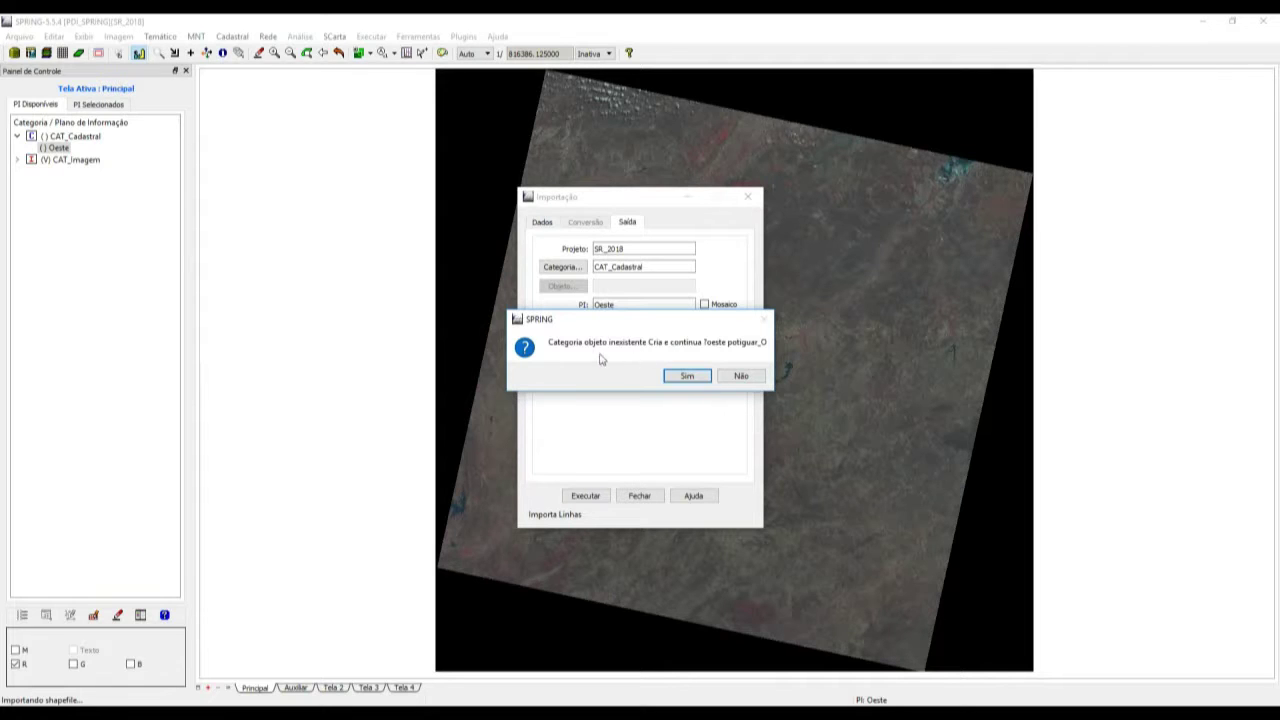
click(688, 376)
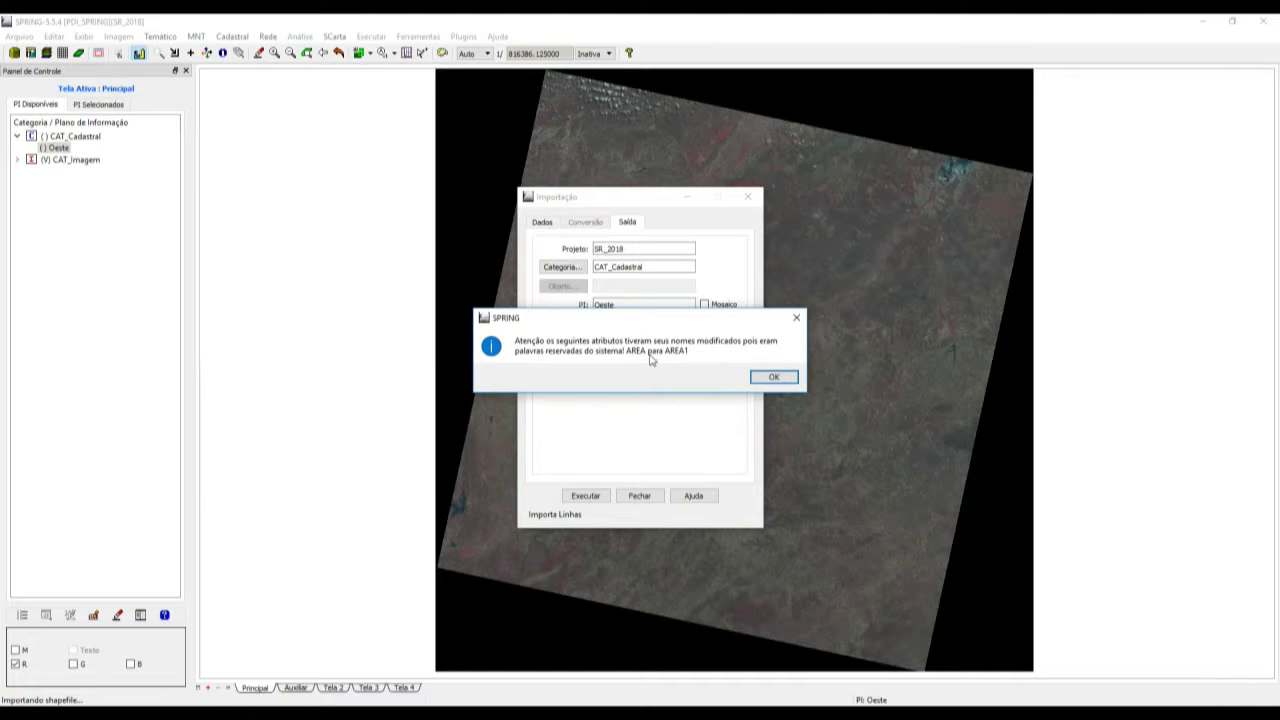
click(770, 376)
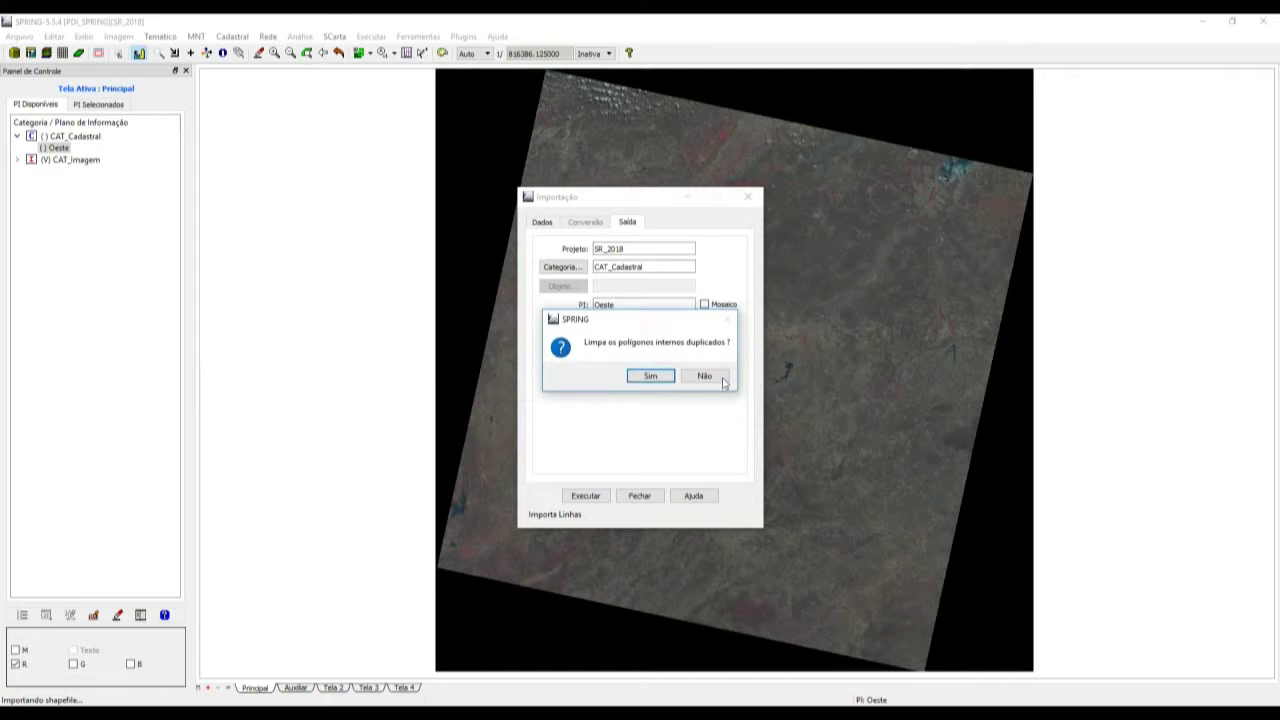
click(651, 376)
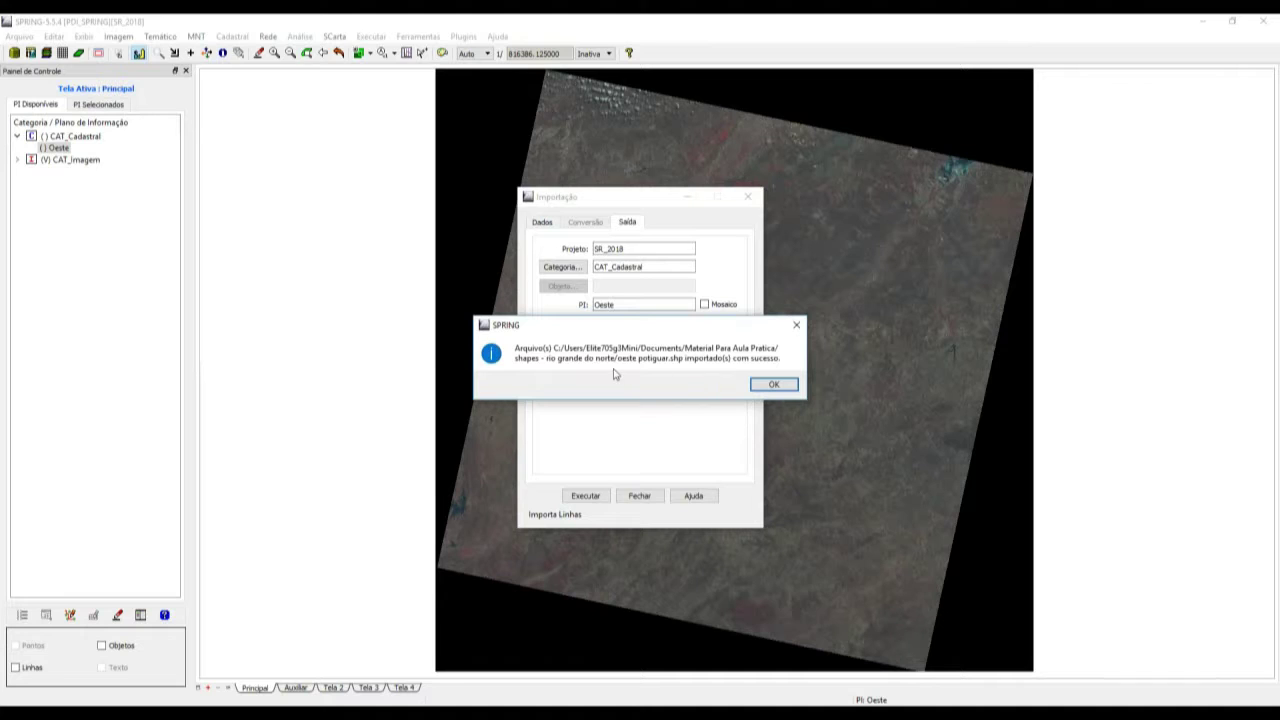
click(762, 384)
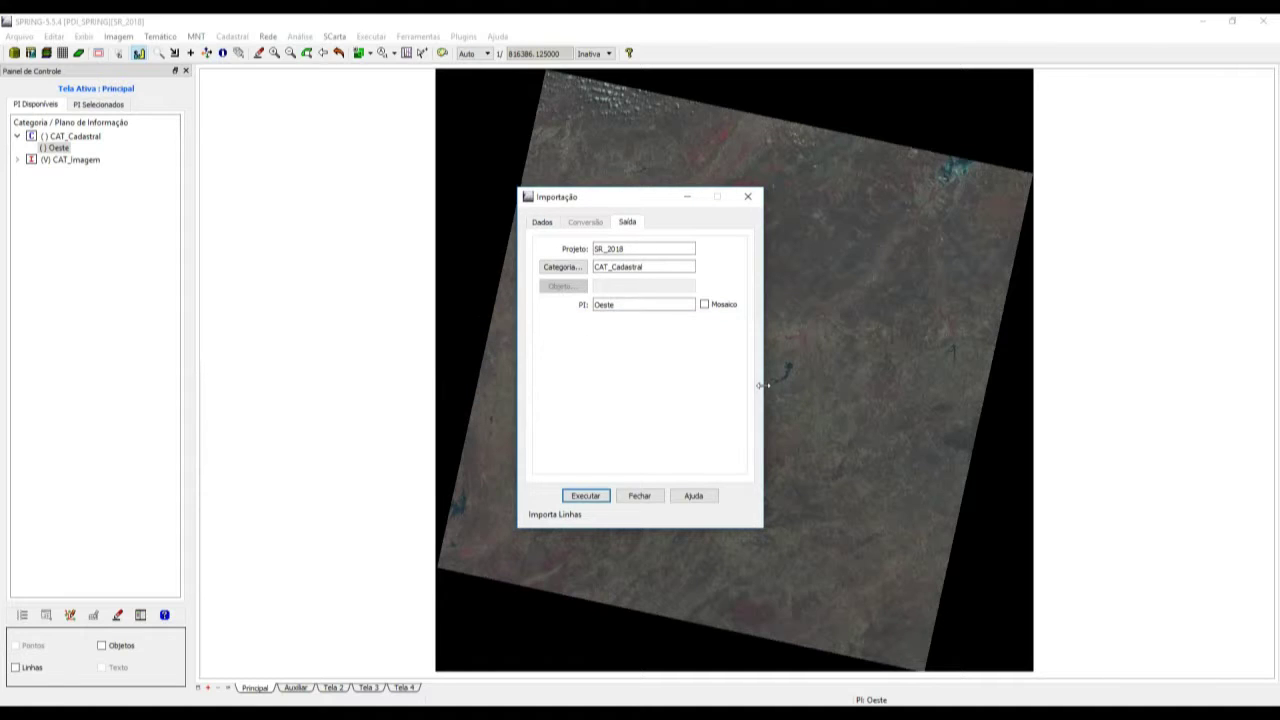
click(750, 199)
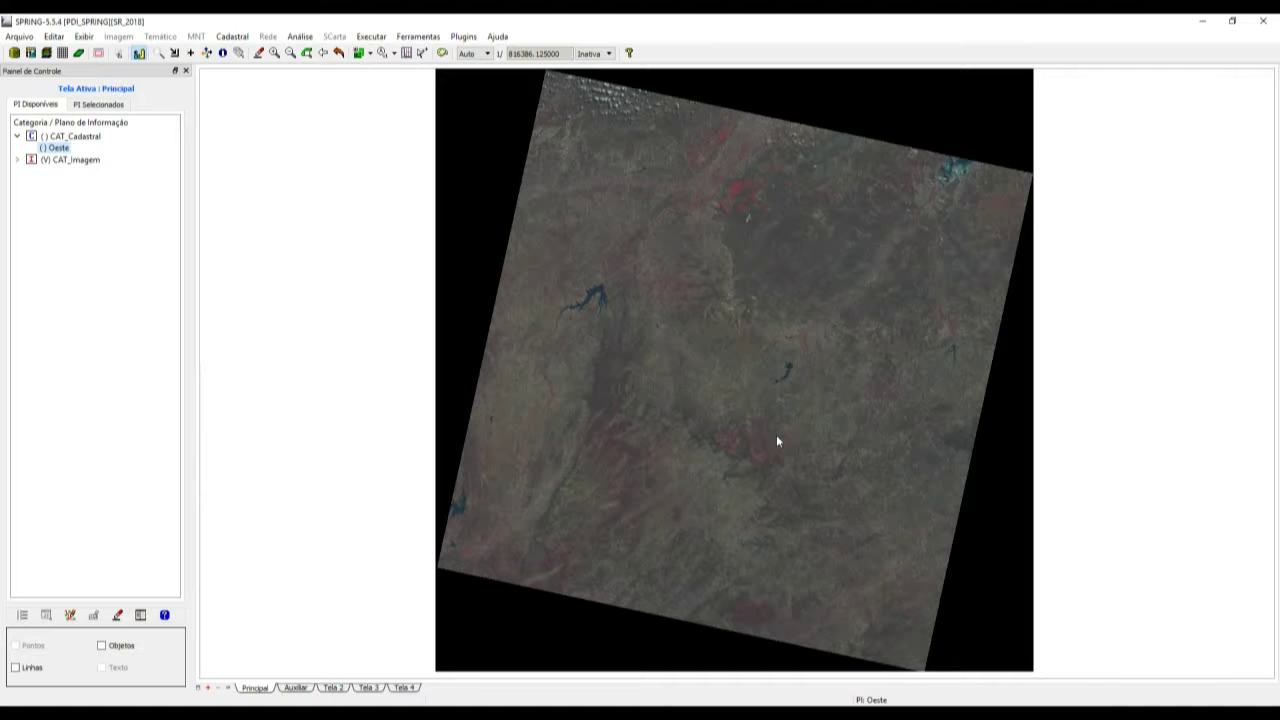
- Display the lines of the Oeste layer over the satellite image
click(16, 667)
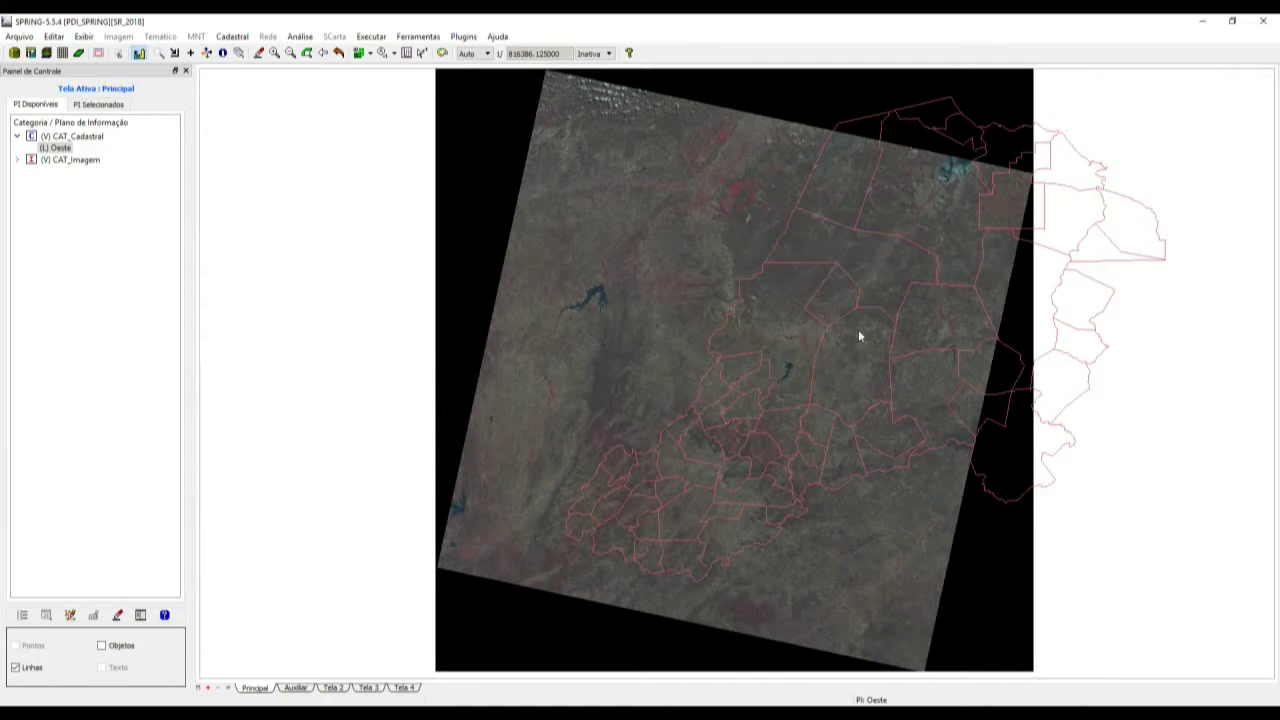
click(54, 150)
- Compare the processing operations offered for the Banda 3 L8 image layer with those for the Oeste cadastral layer
double_click(32, 162)
click(118, 36)
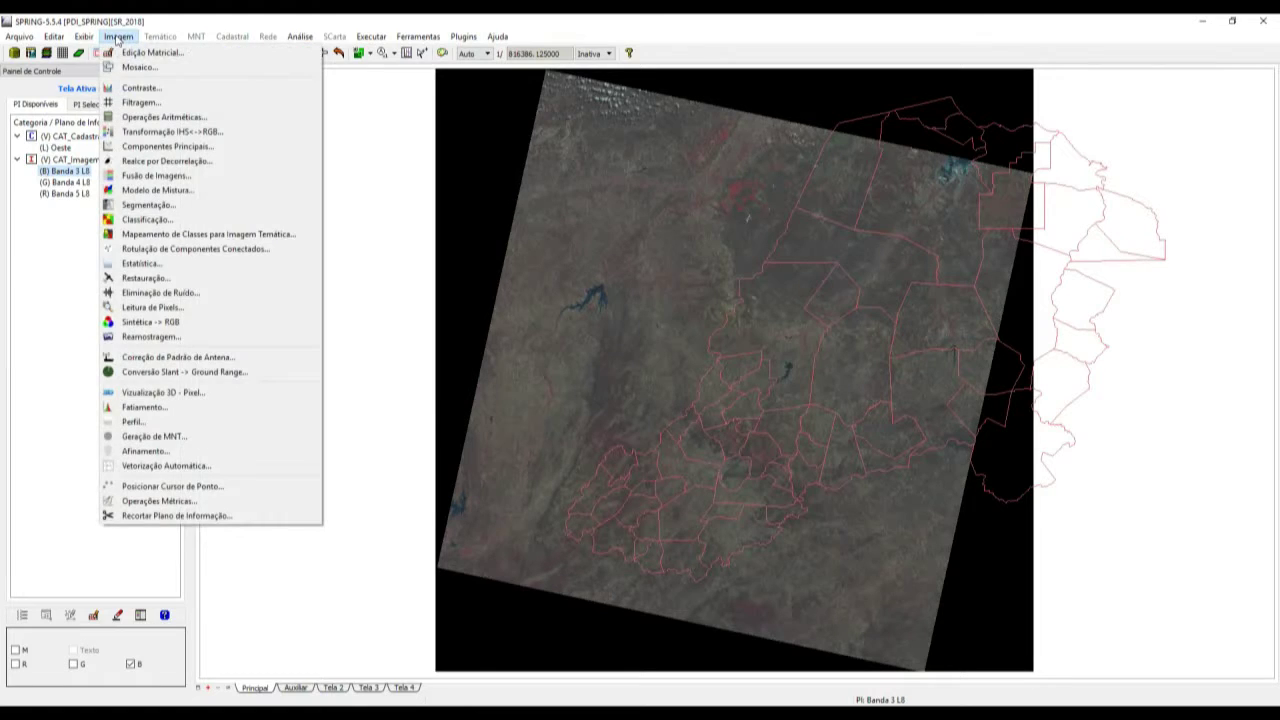
click(50, 147)
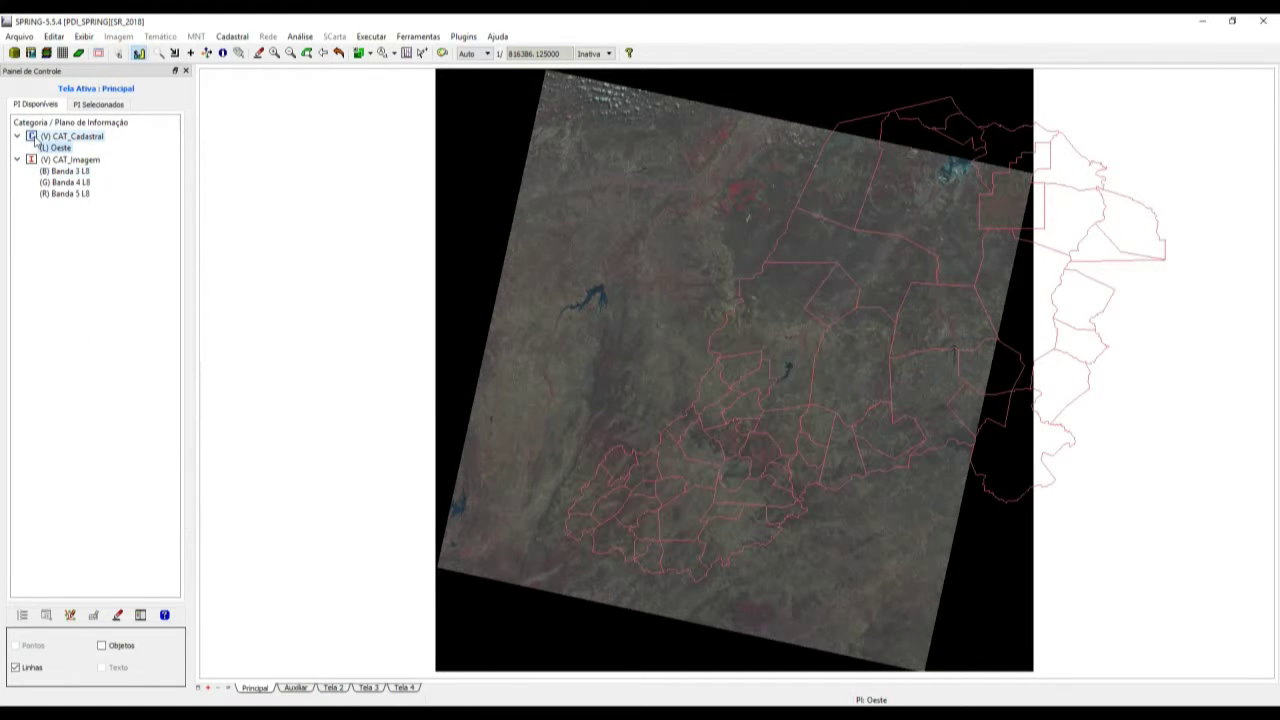
click(229, 37)
click(229, 37)
click(229, 37)
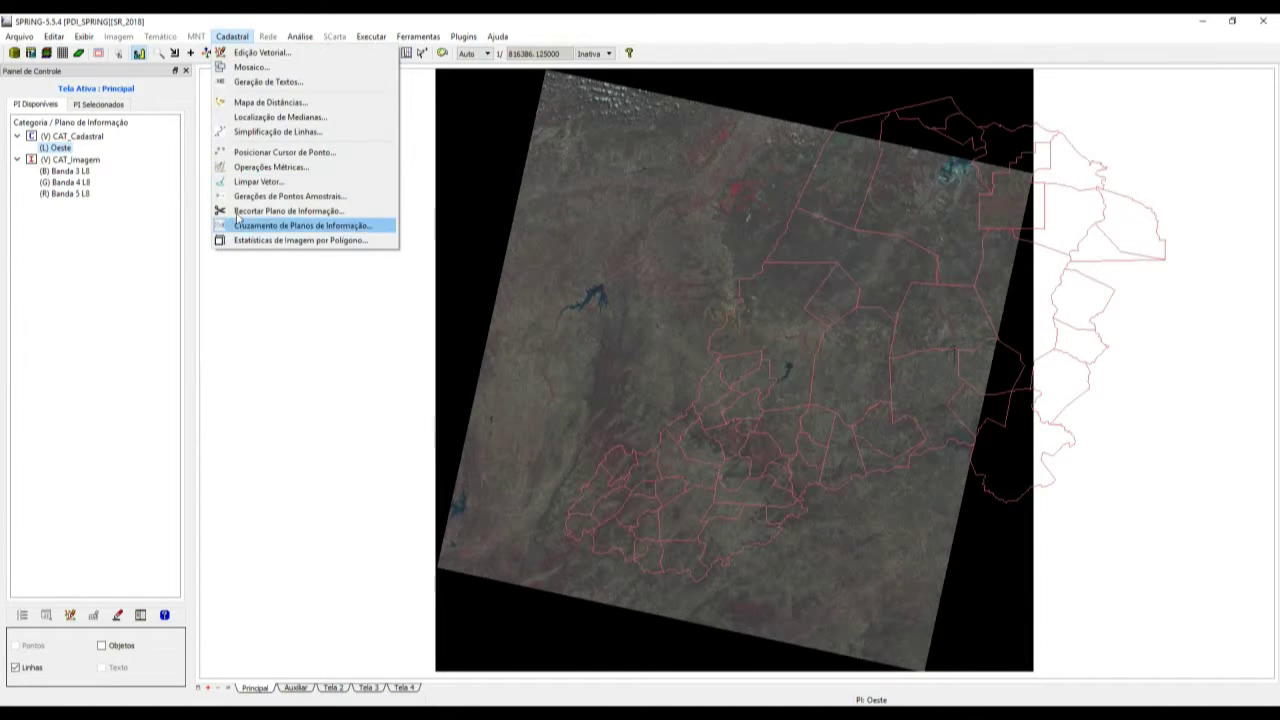
click(256, 53)
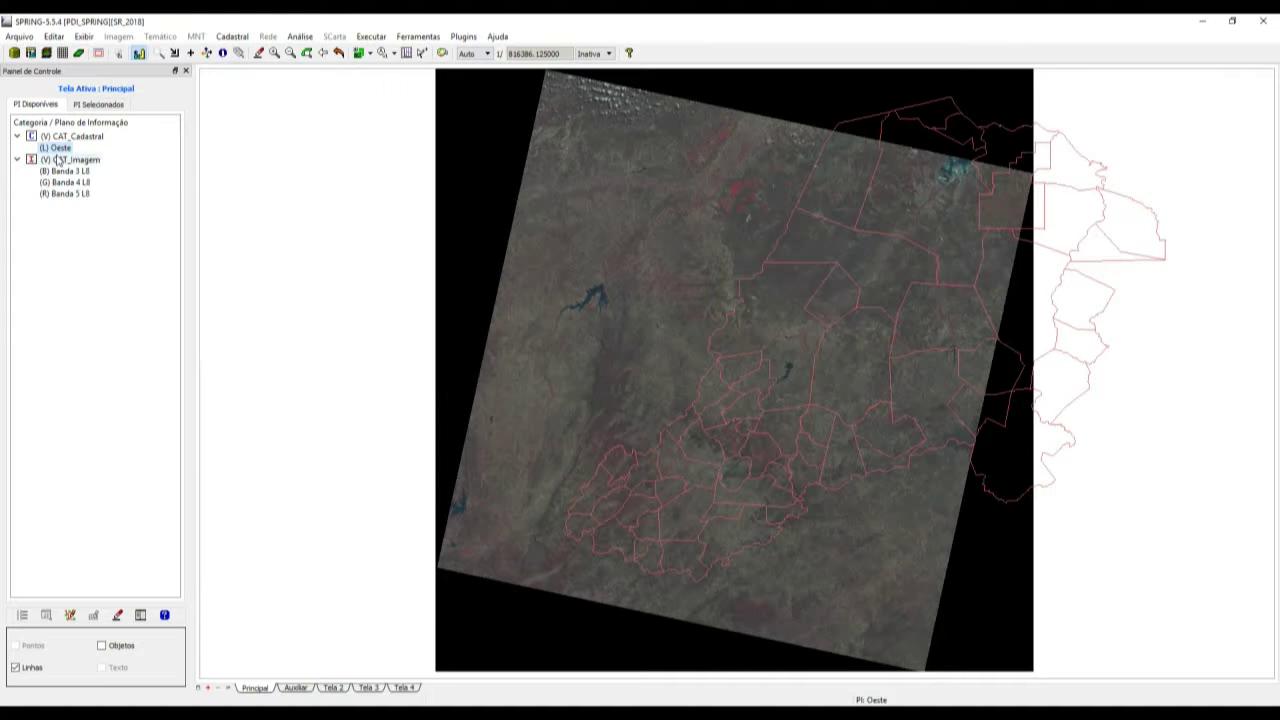
click(64, 171)
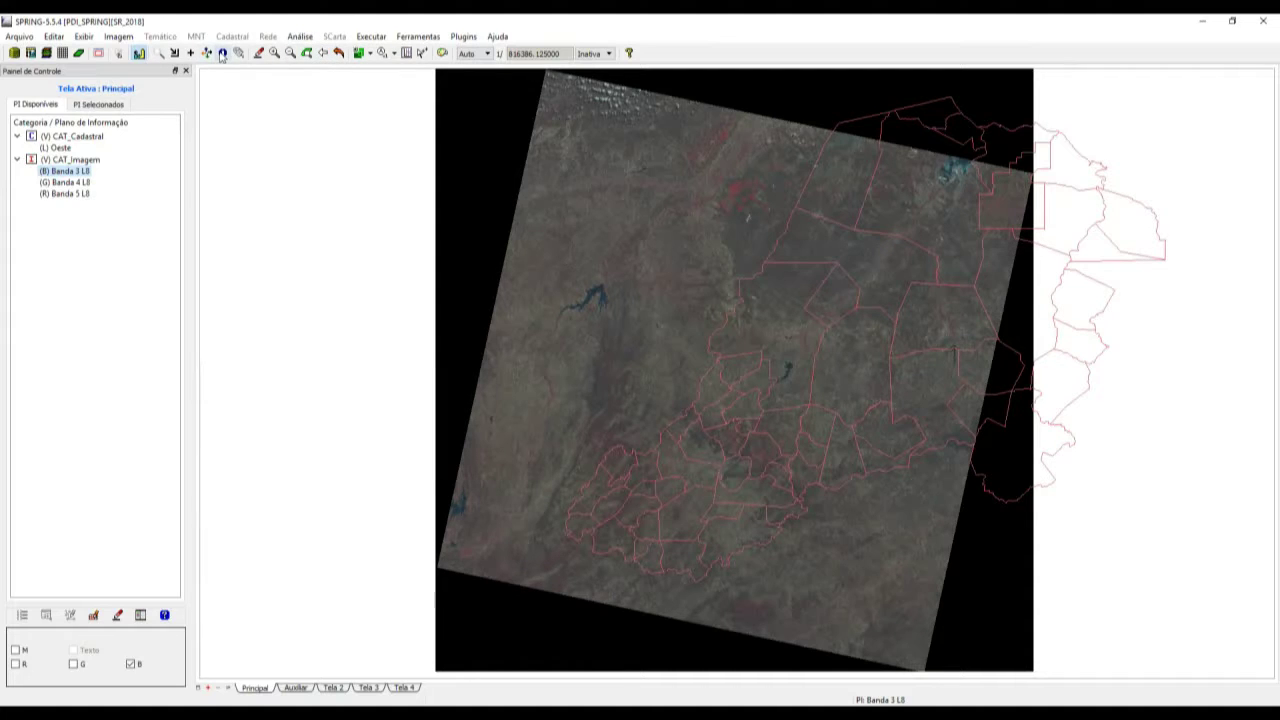
click(55, 147)
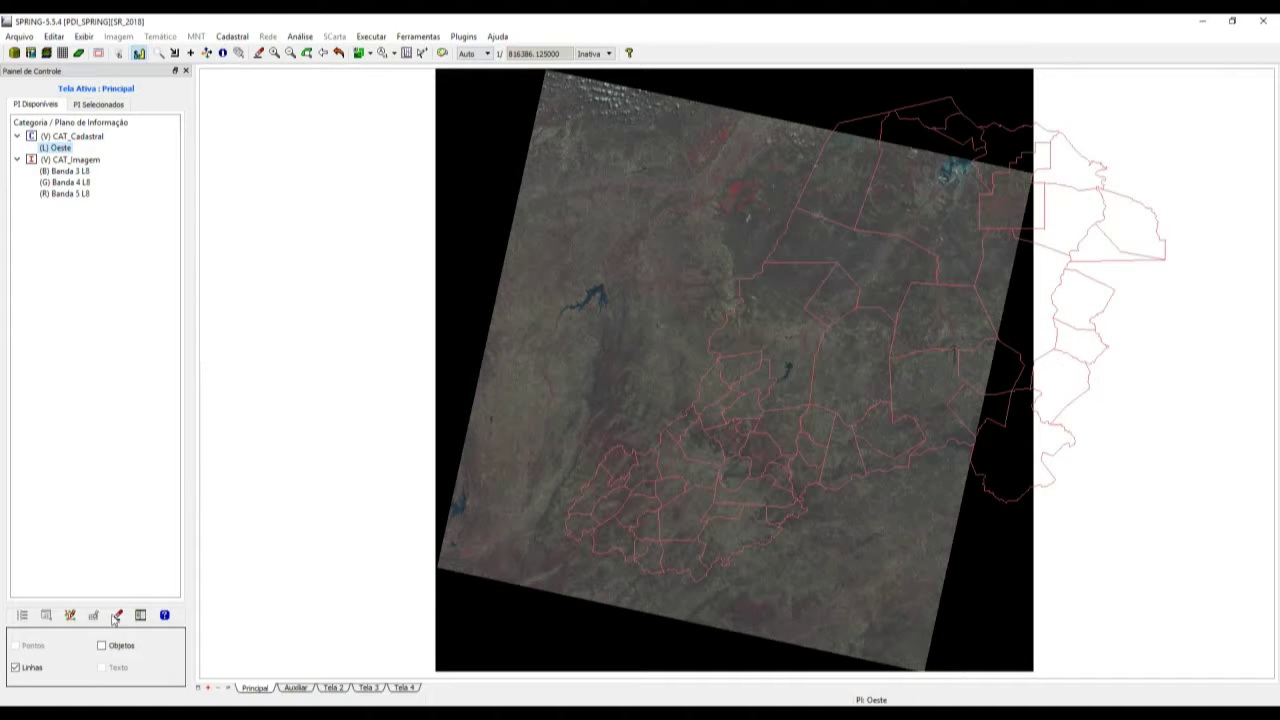
- Display the objects of the Oeste layer and query the attribute data of three neighbouring municipality polygons
click(101, 645)
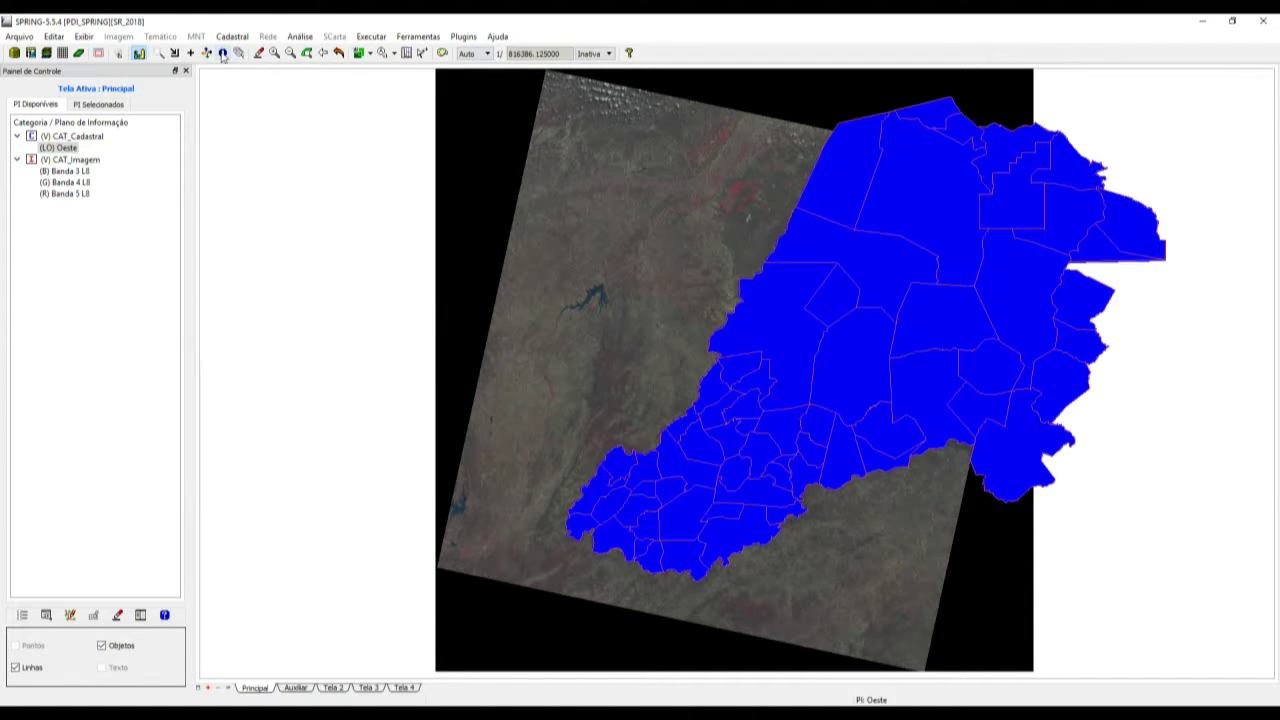
click(222, 53)
click(840, 298)
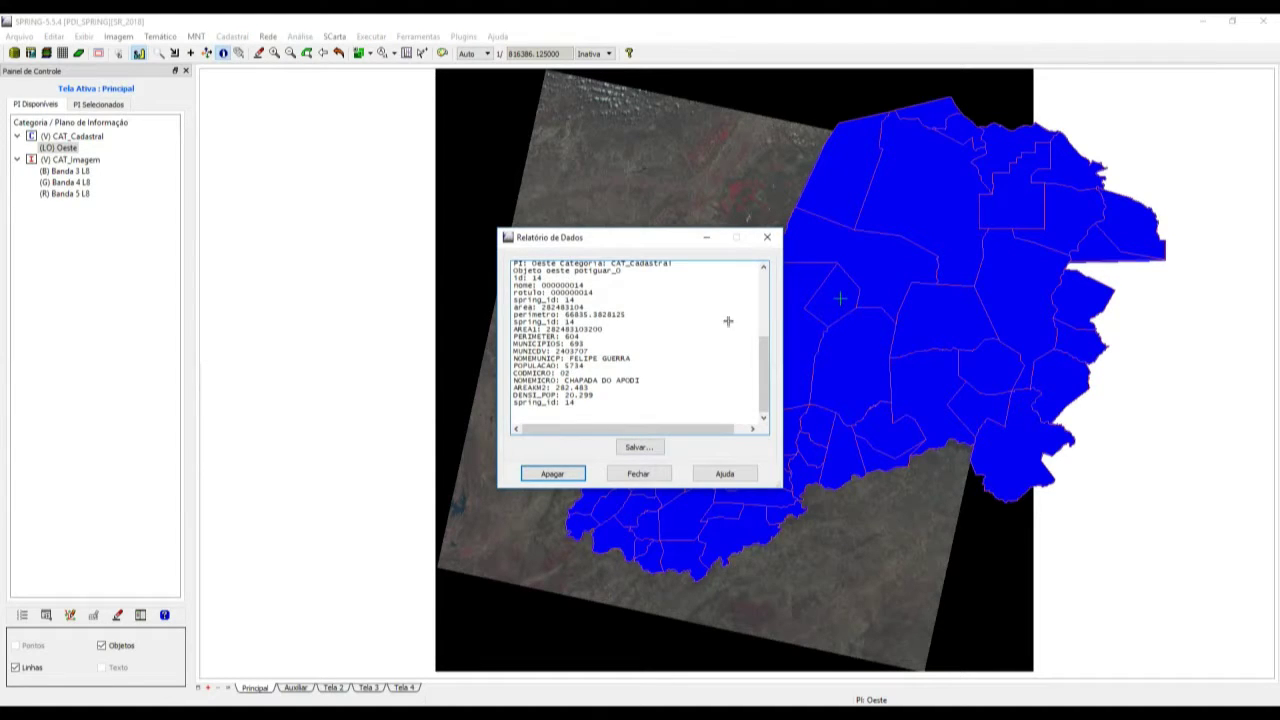
mouse_move(765, 379)
mouse_down()
mouse_move(768, 336)
mouse_move(771, 390)
mouse_up()
click(855, 357)
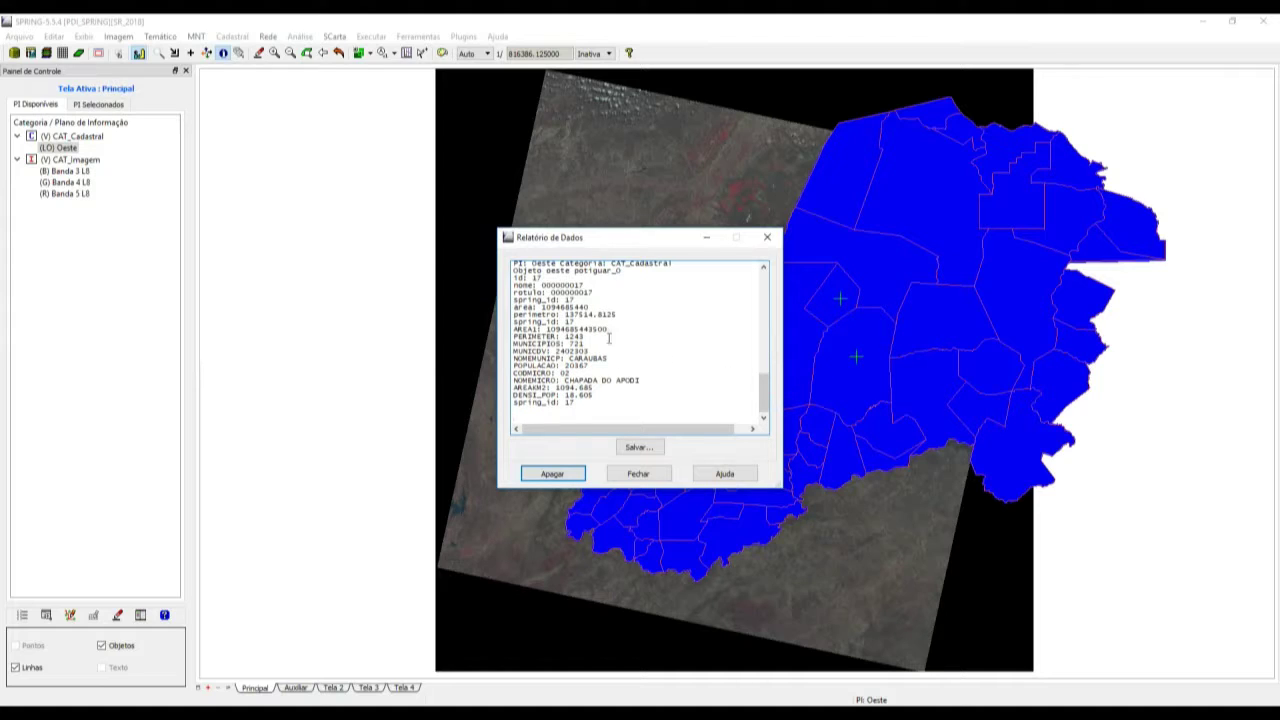
click(813, 425)
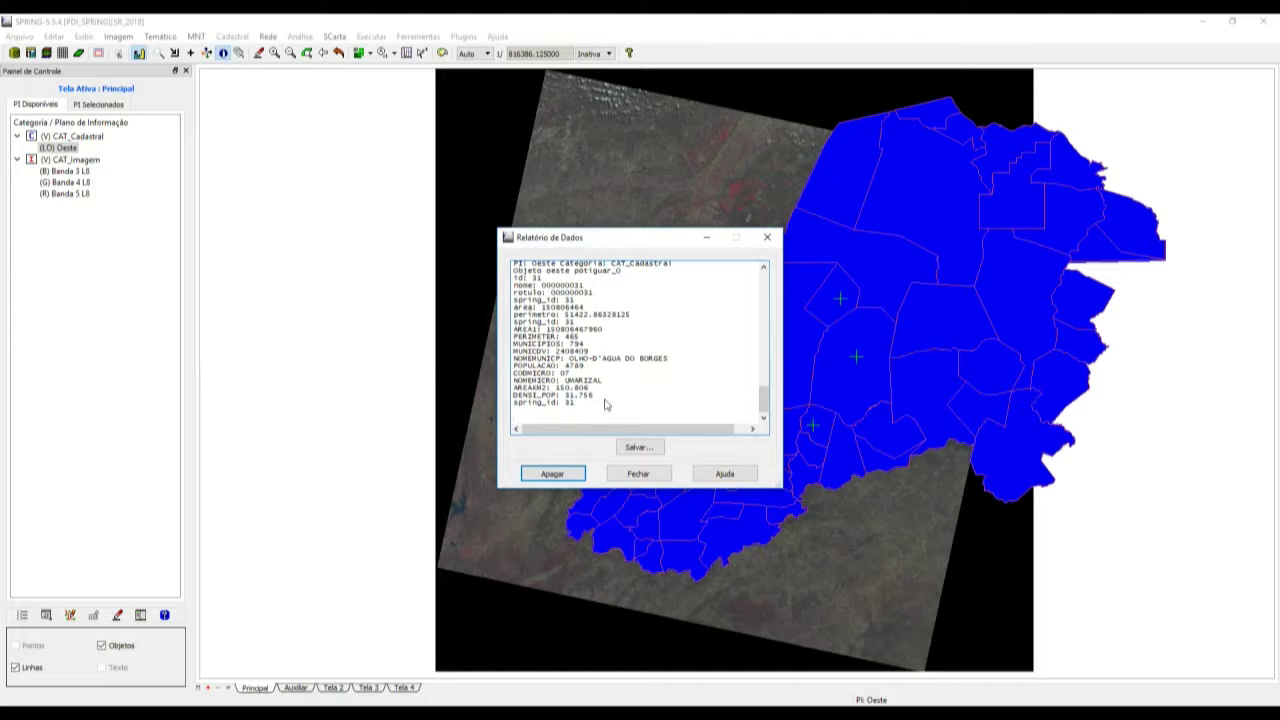
click(767, 237)
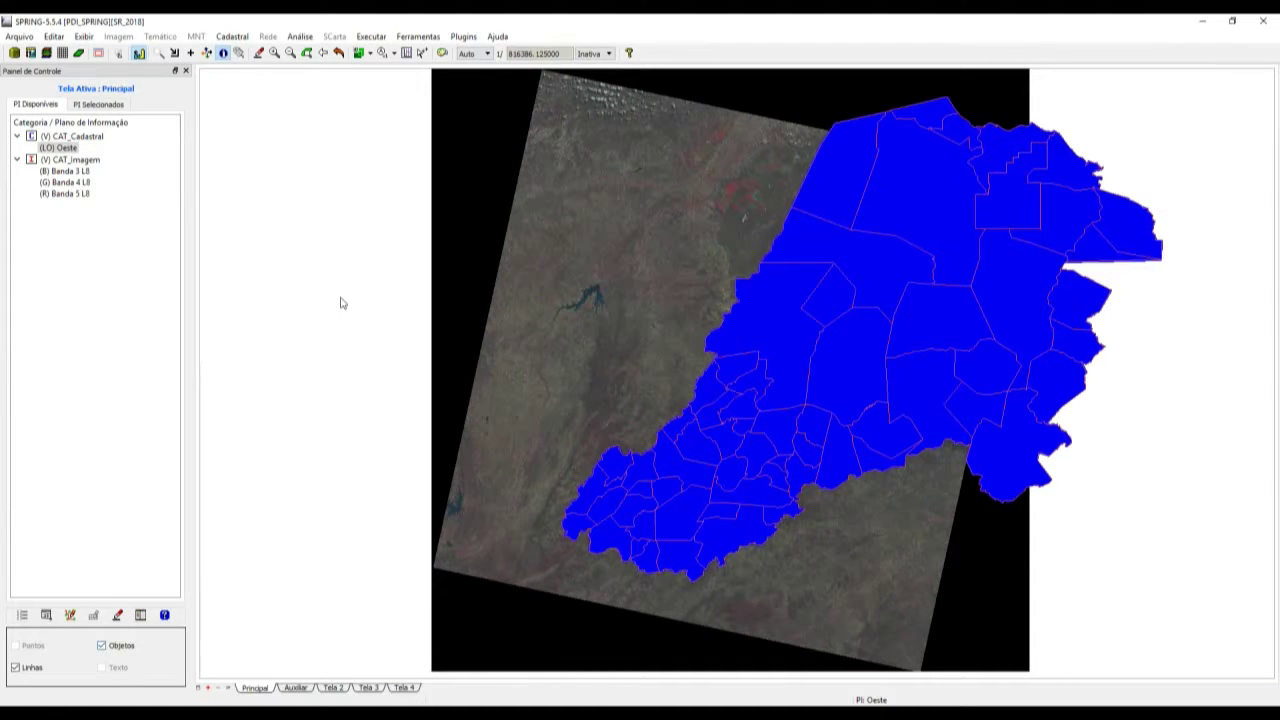
- Hide the Oeste layer's filled objects and toggle its boundary lines off and on over the image
click(300, 36)
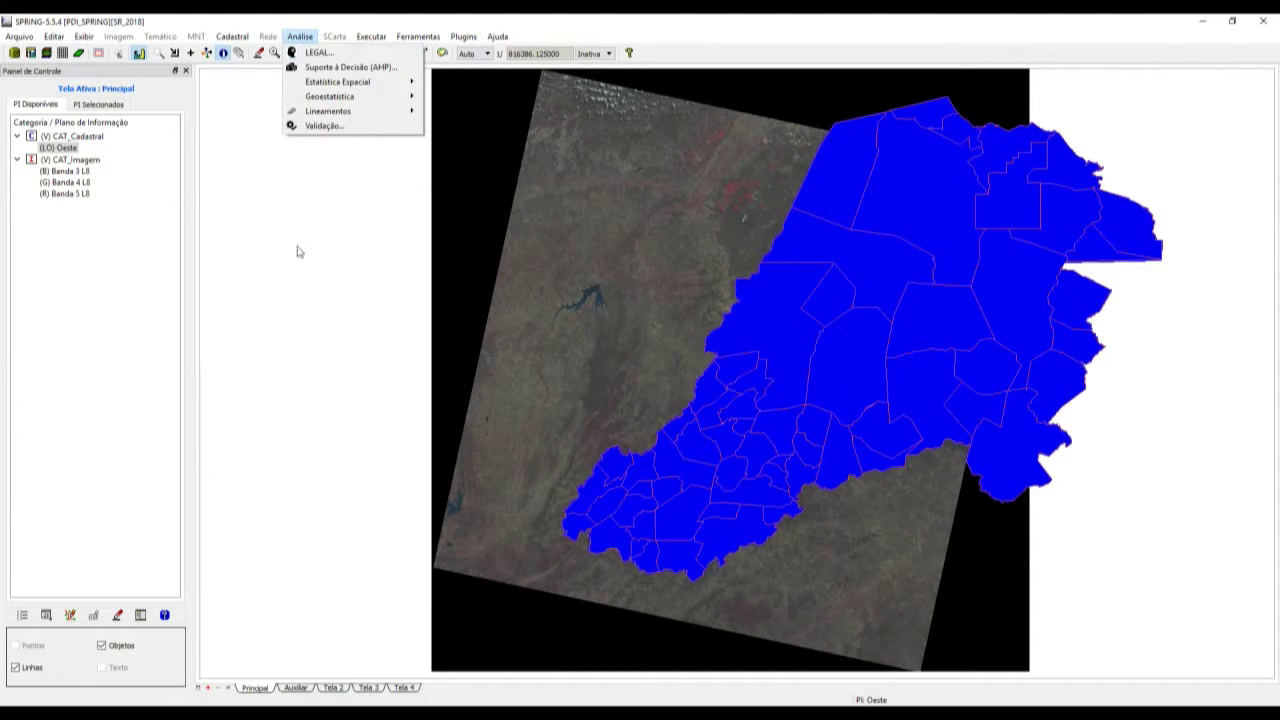
click(183, 20)
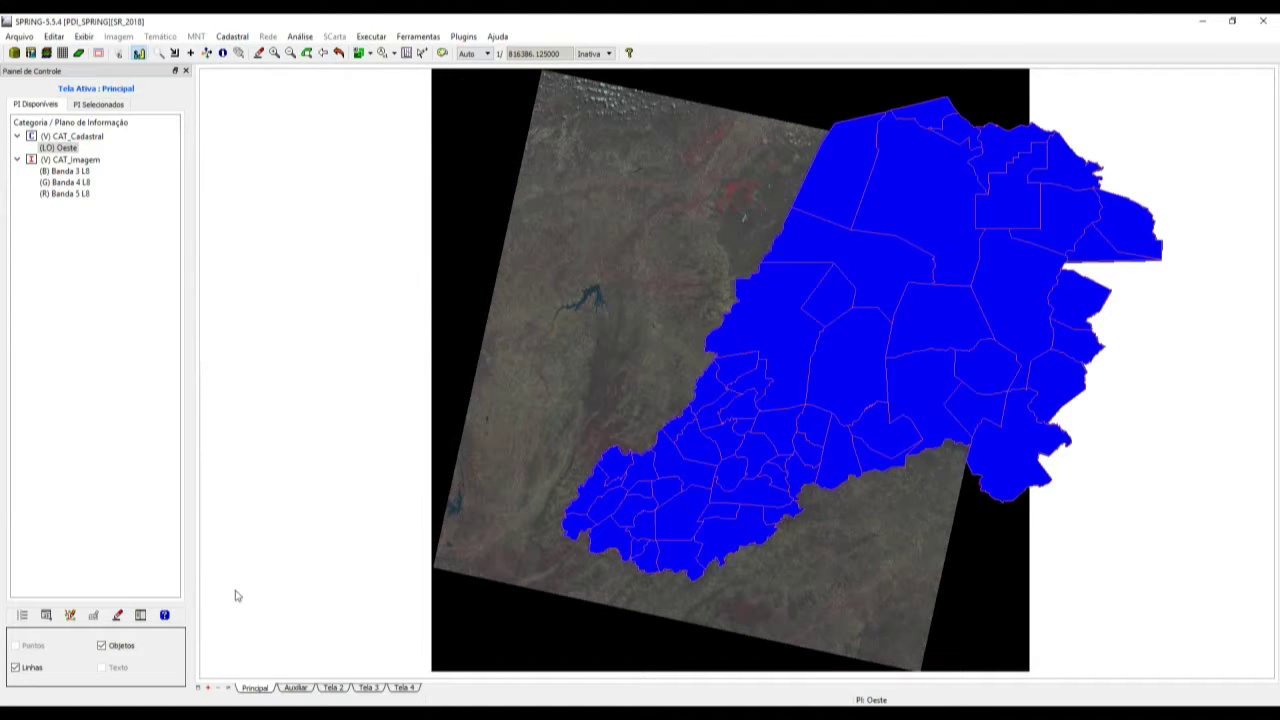
click(101, 647)
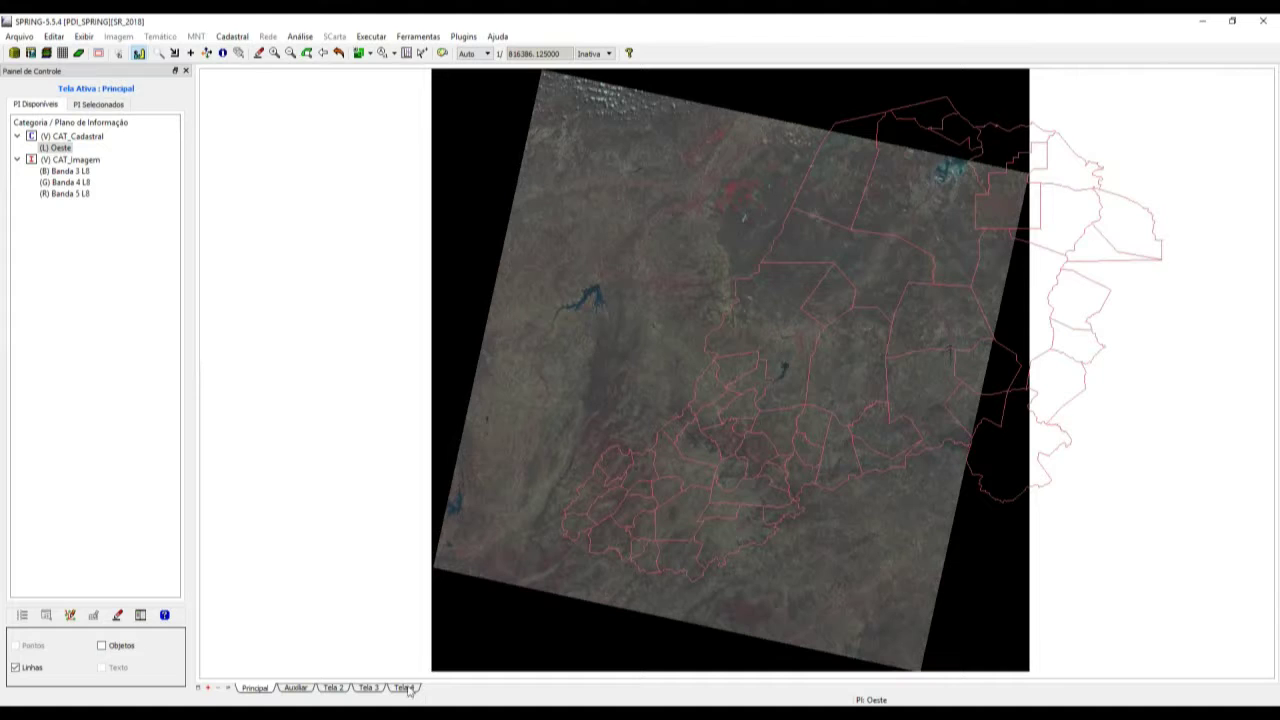
click(15, 667)
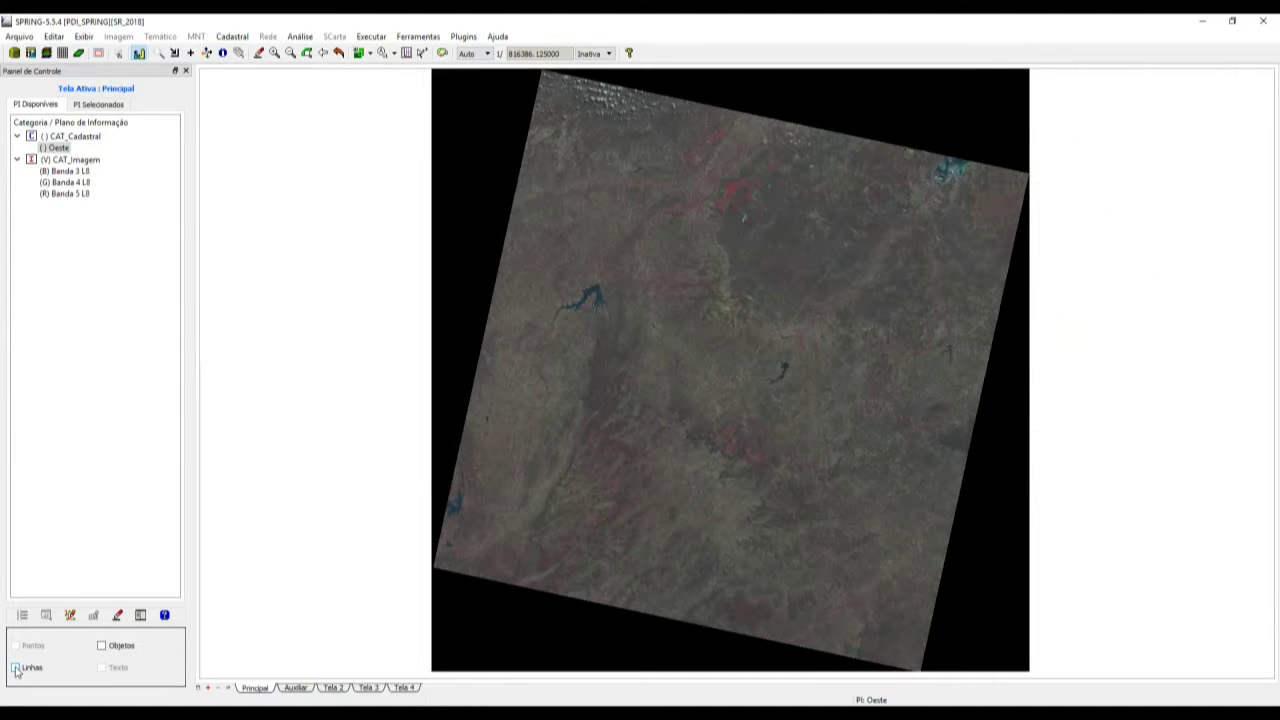
click(15, 667)
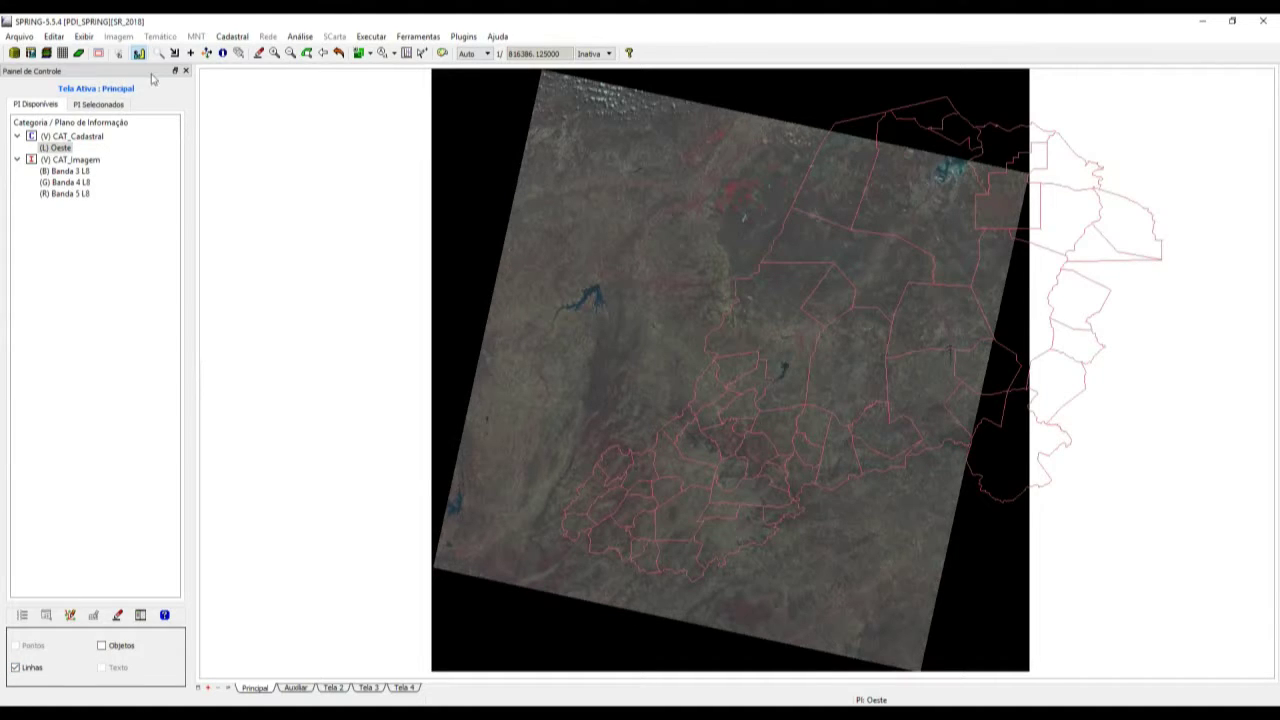
- Open the information plane clipping tool for the Banda 3 L8 image layer
click(64, 171)
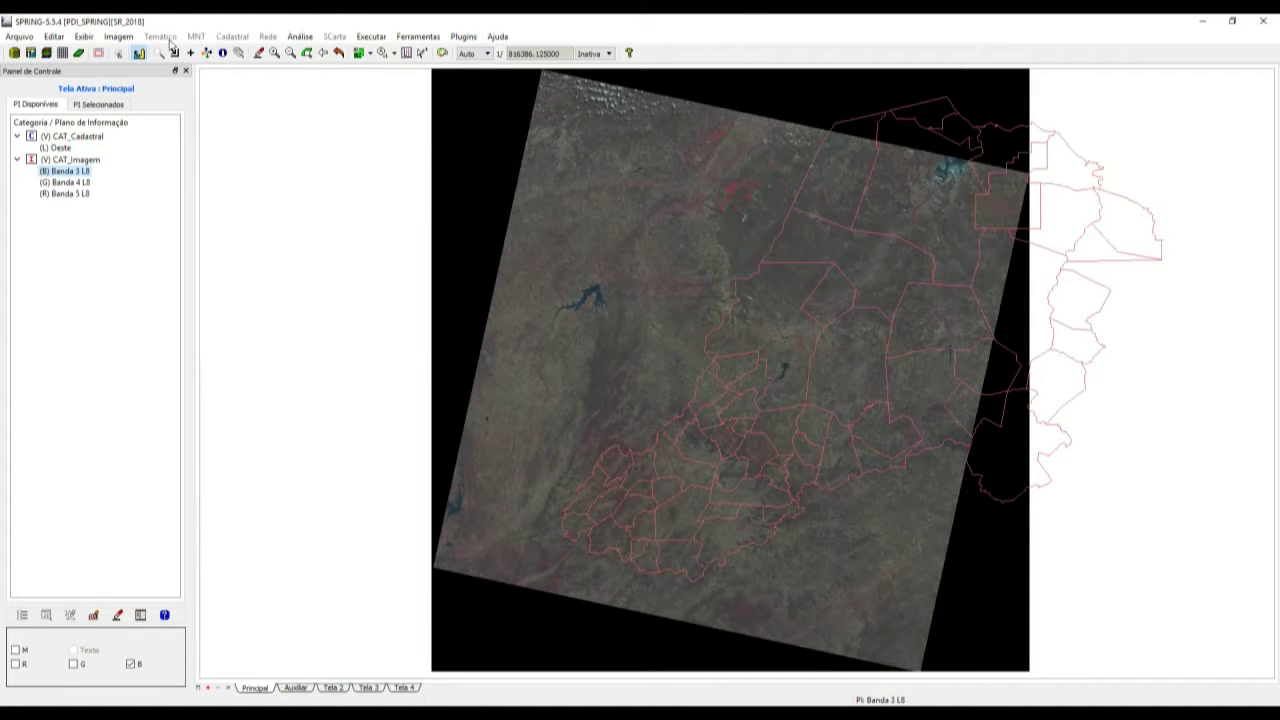
click(132, 38)
click(133, 40)
click(133, 40)
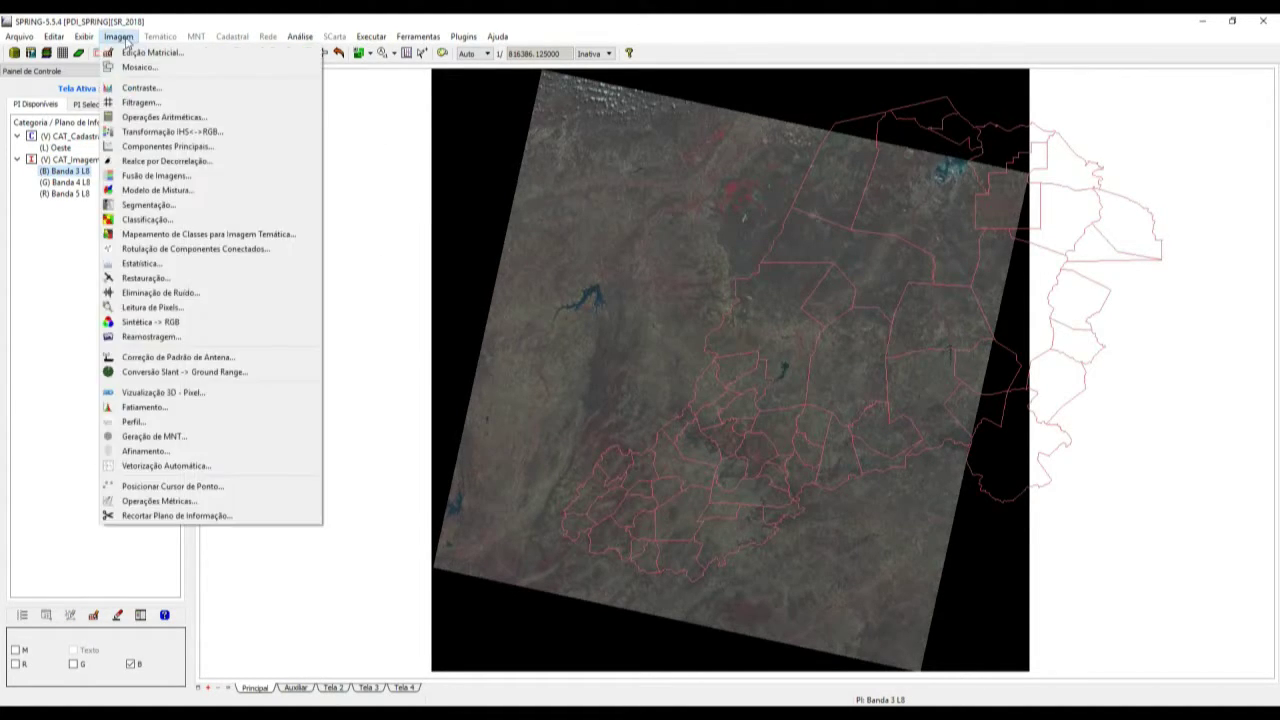
click(163, 516)
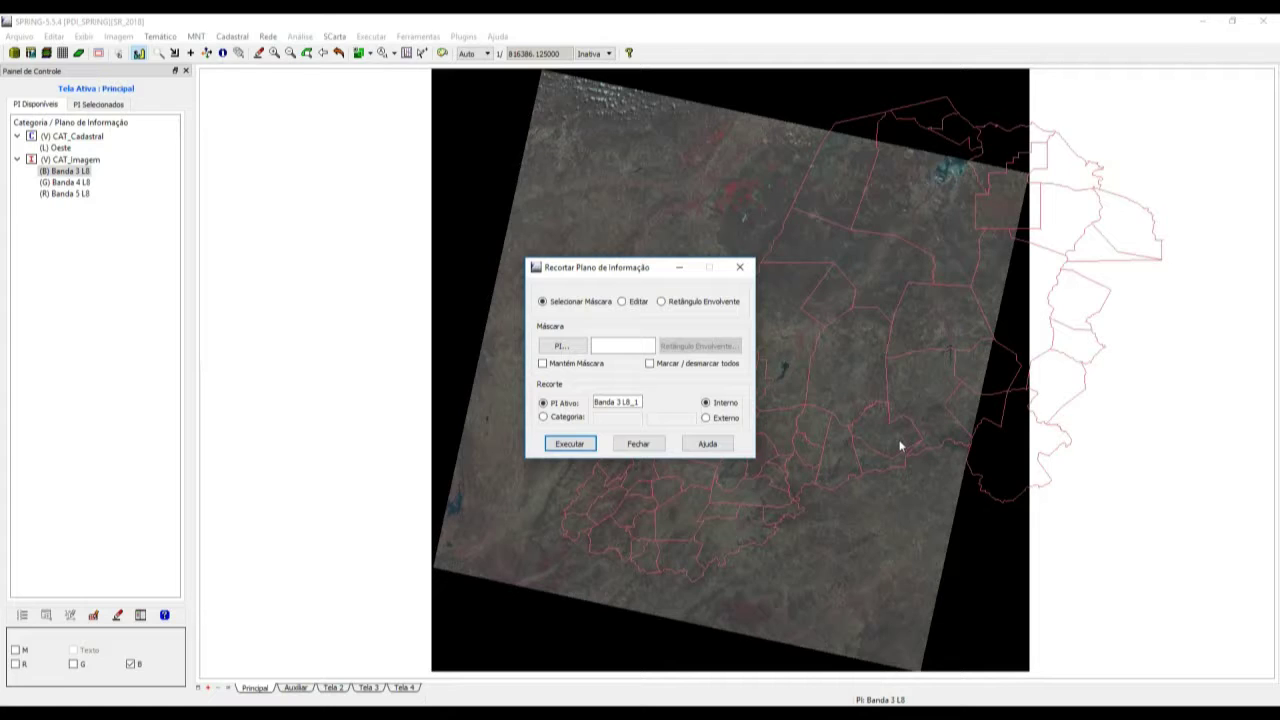
- Set the Oeste plane of CAT_Cadastral as the clipping mask and pick the Felipe Guerra municipality polygon
click(566, 347)
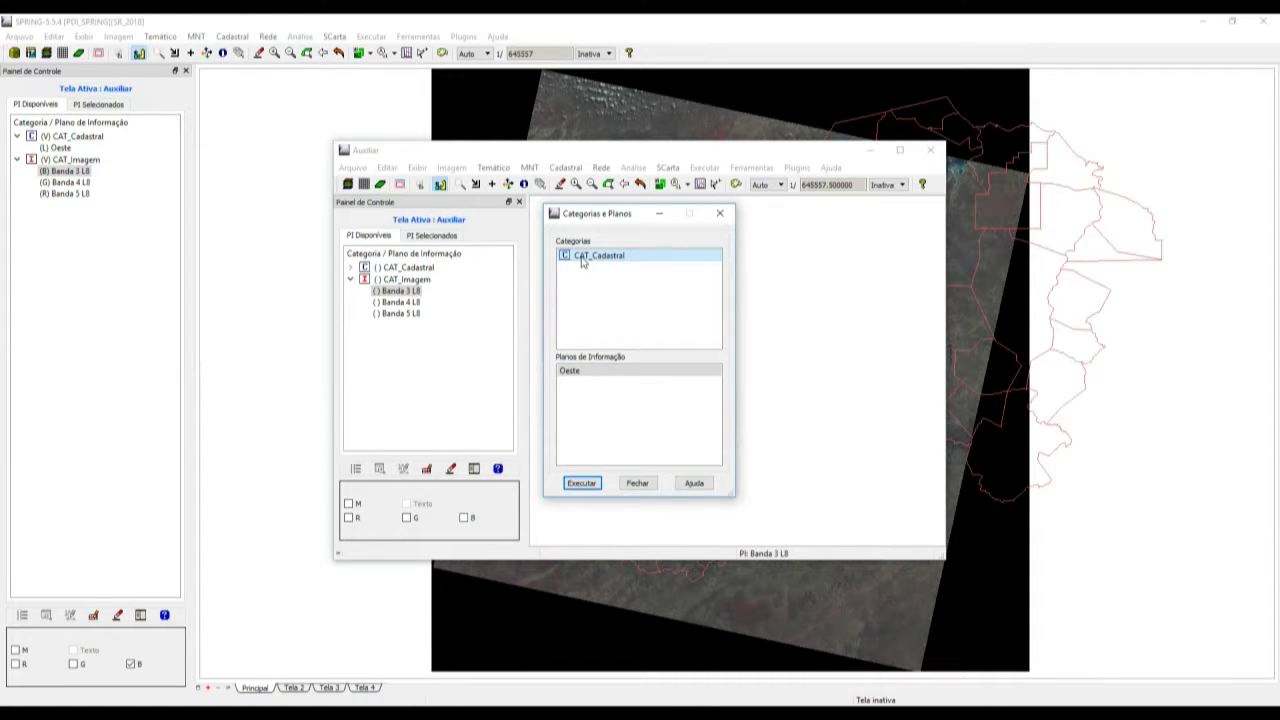
click(577, 485)
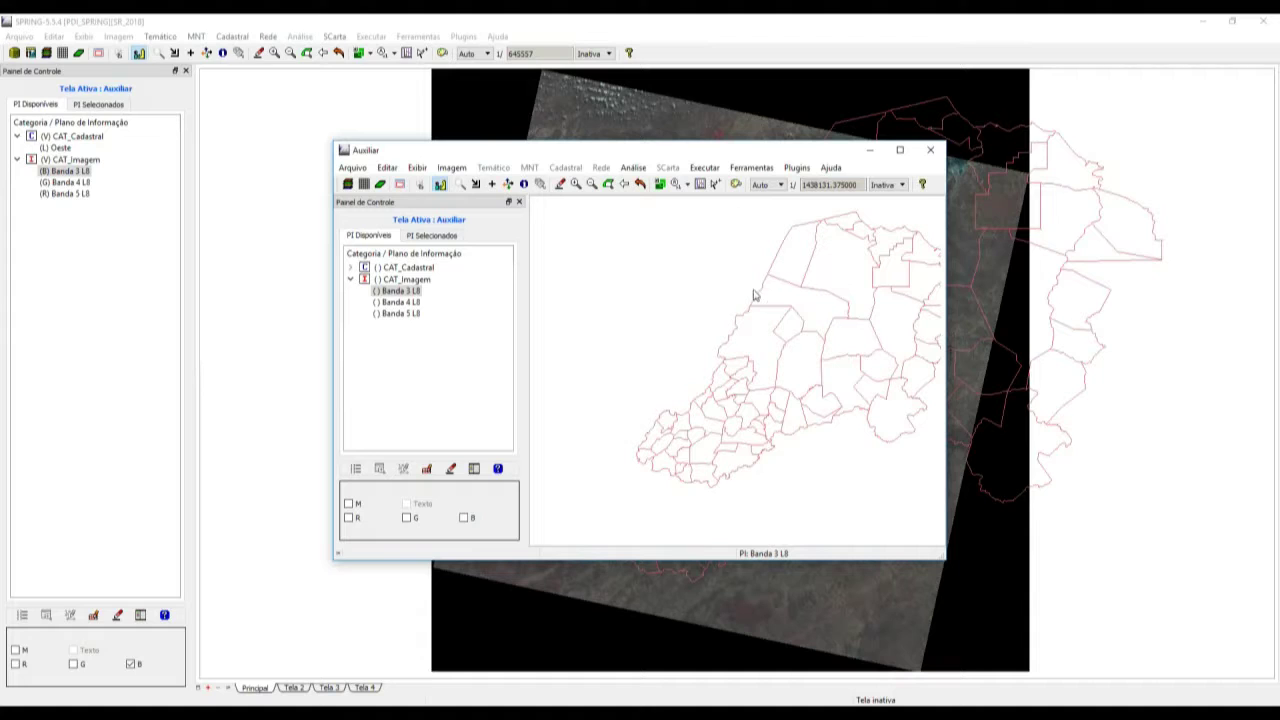
click(790, 338)
click(935, 154)
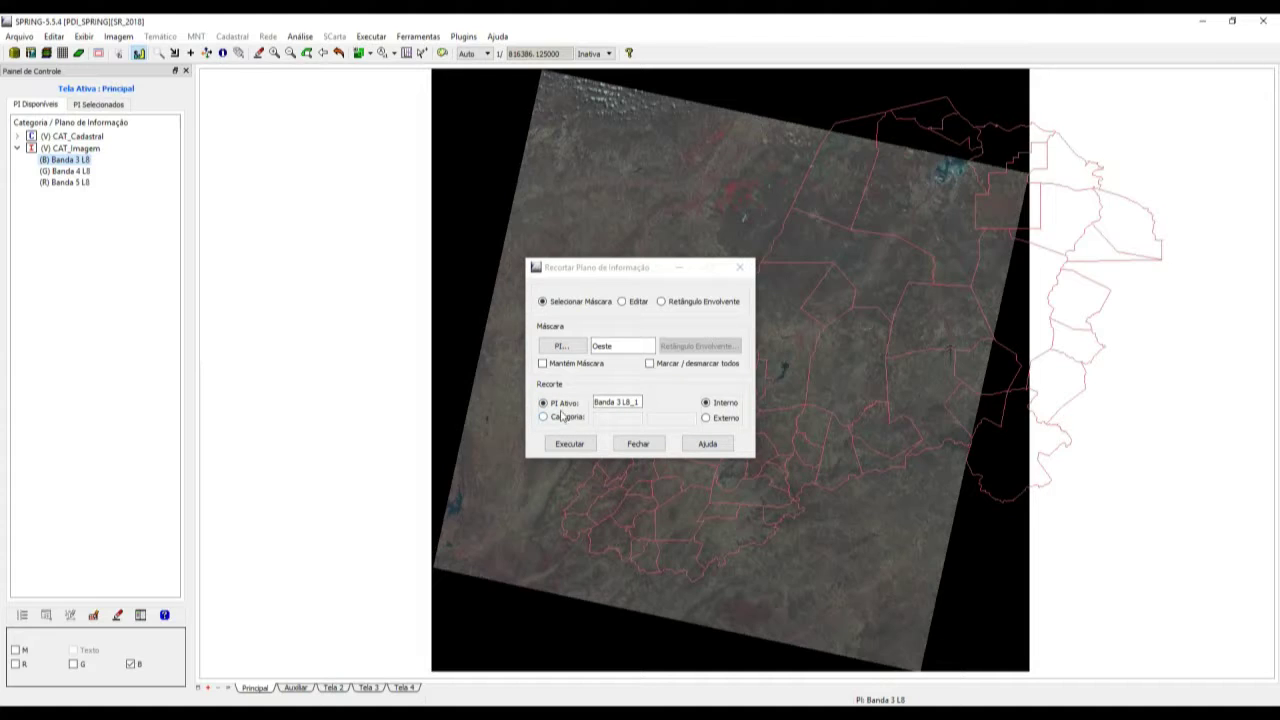
- Clip the whole CAT_Imagem category inside the mask with the output suffix Recorte and close the clipping dialog
click(612, 403)
click(575, 421)
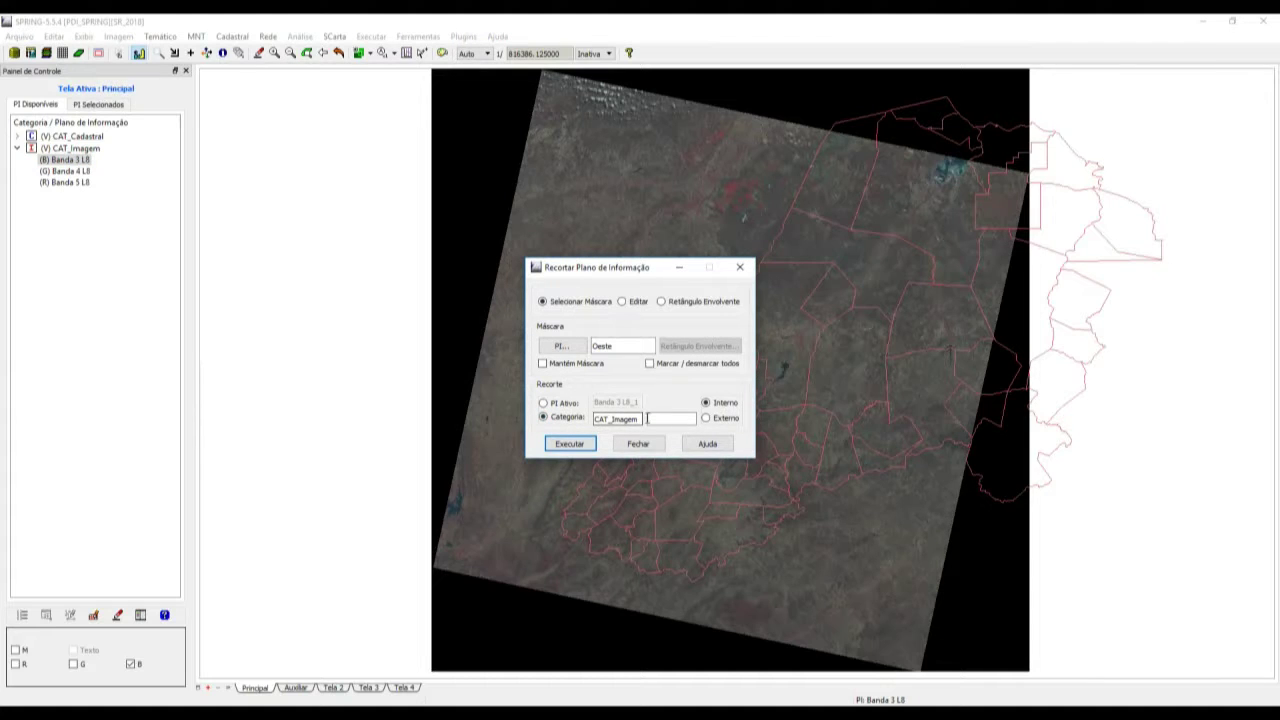
click(667, 418)
click(591, 447)
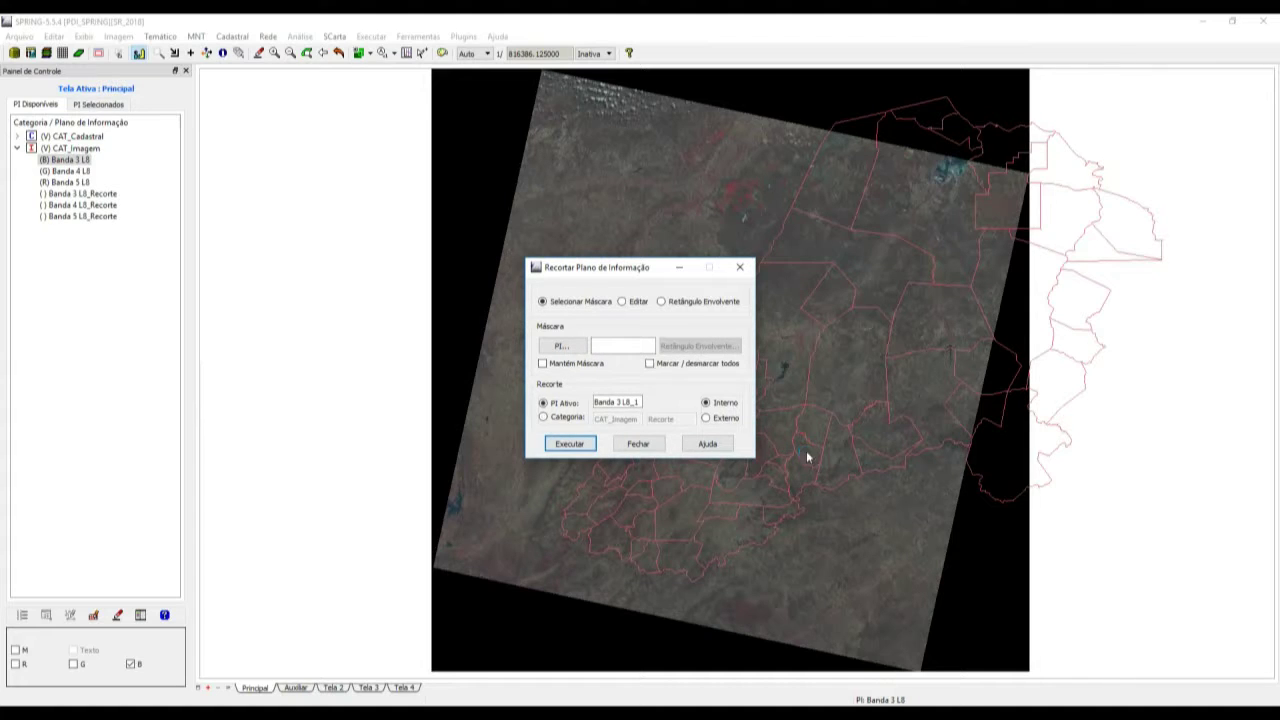
click(739, 267)
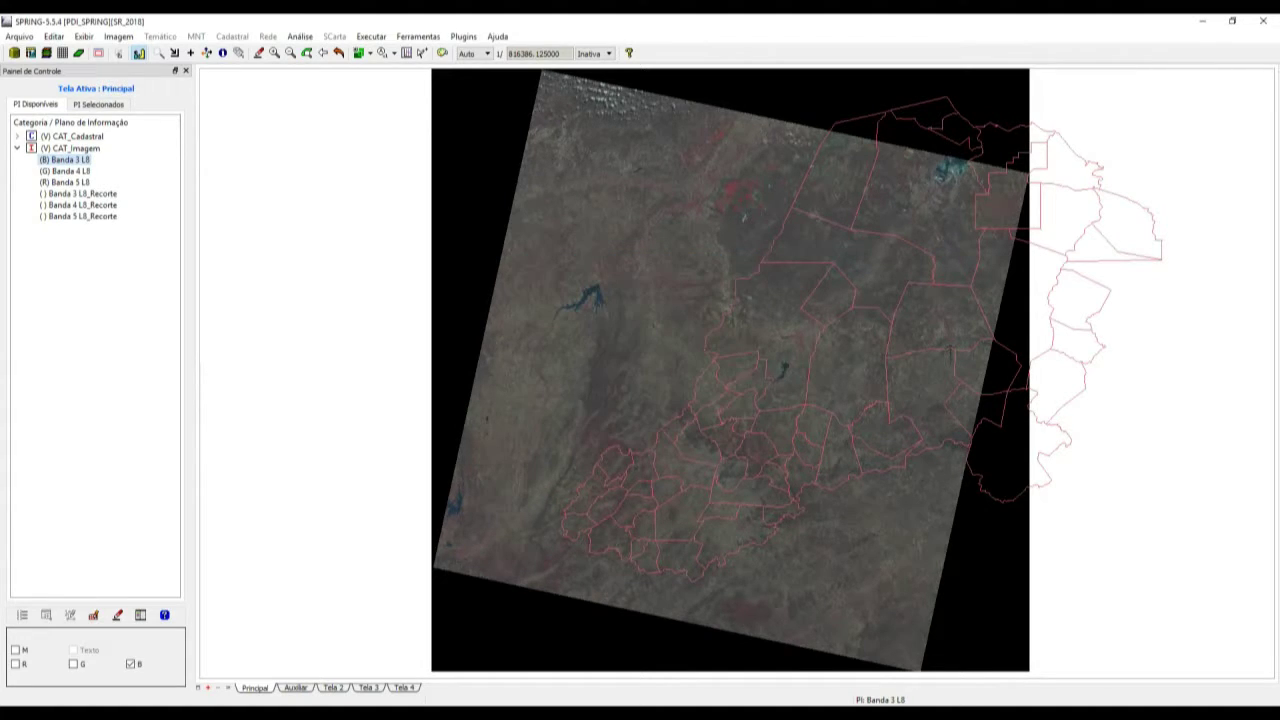
- Display the clipped bands as a colour composite with Banda 5 L8_Recorte in red, Banda 4 L8_Recorte in green and Banda 3 L8_Recorte in blue
click(76, 194)
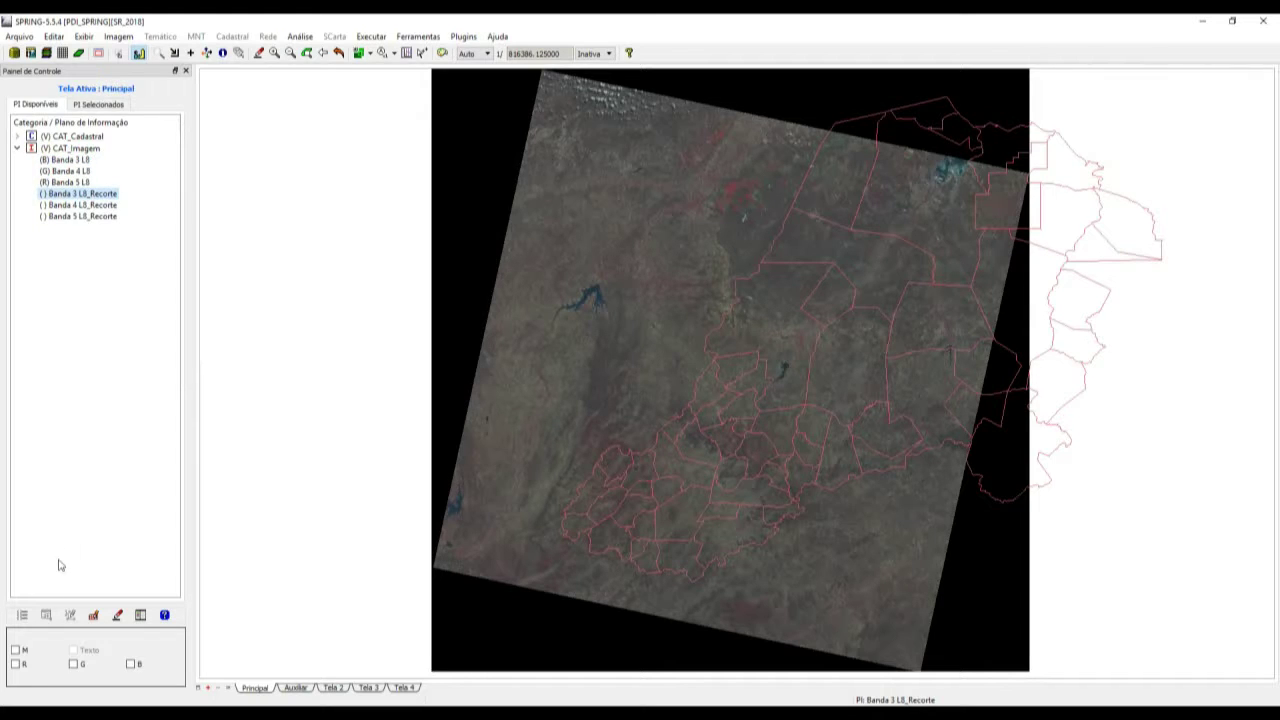
click(134, 665)
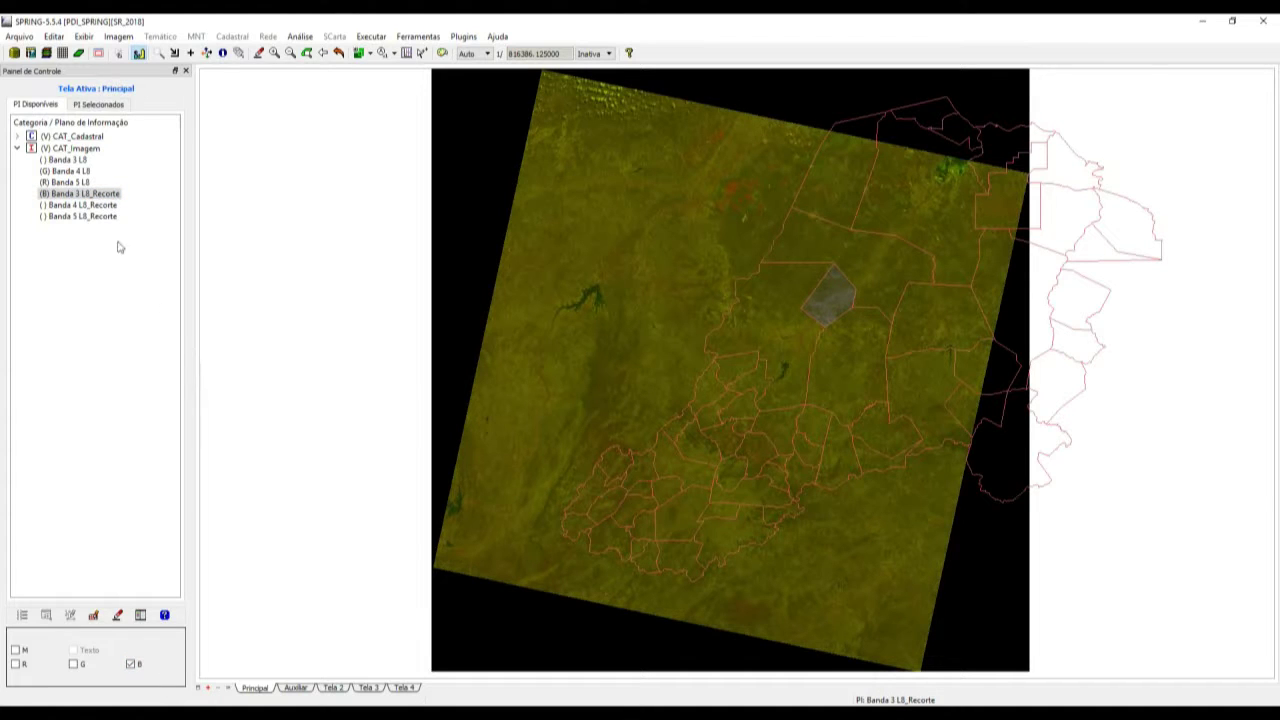
click(92, 205)
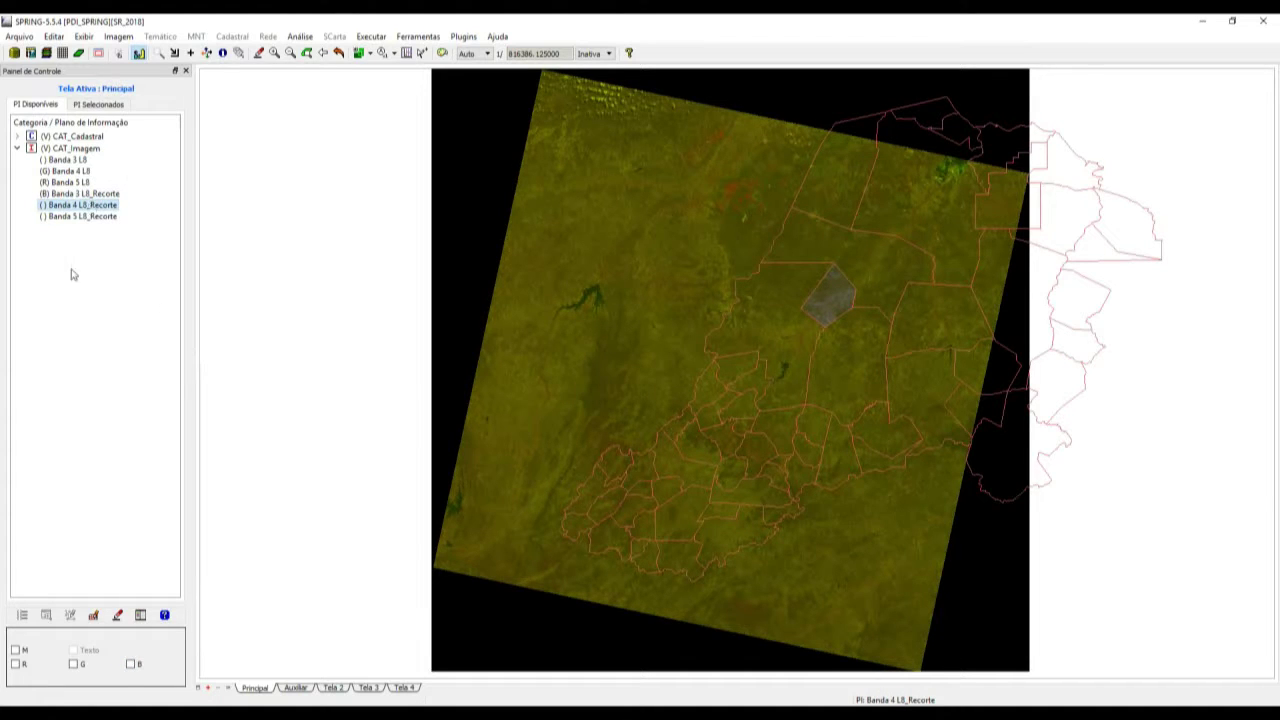
click(72, 665)
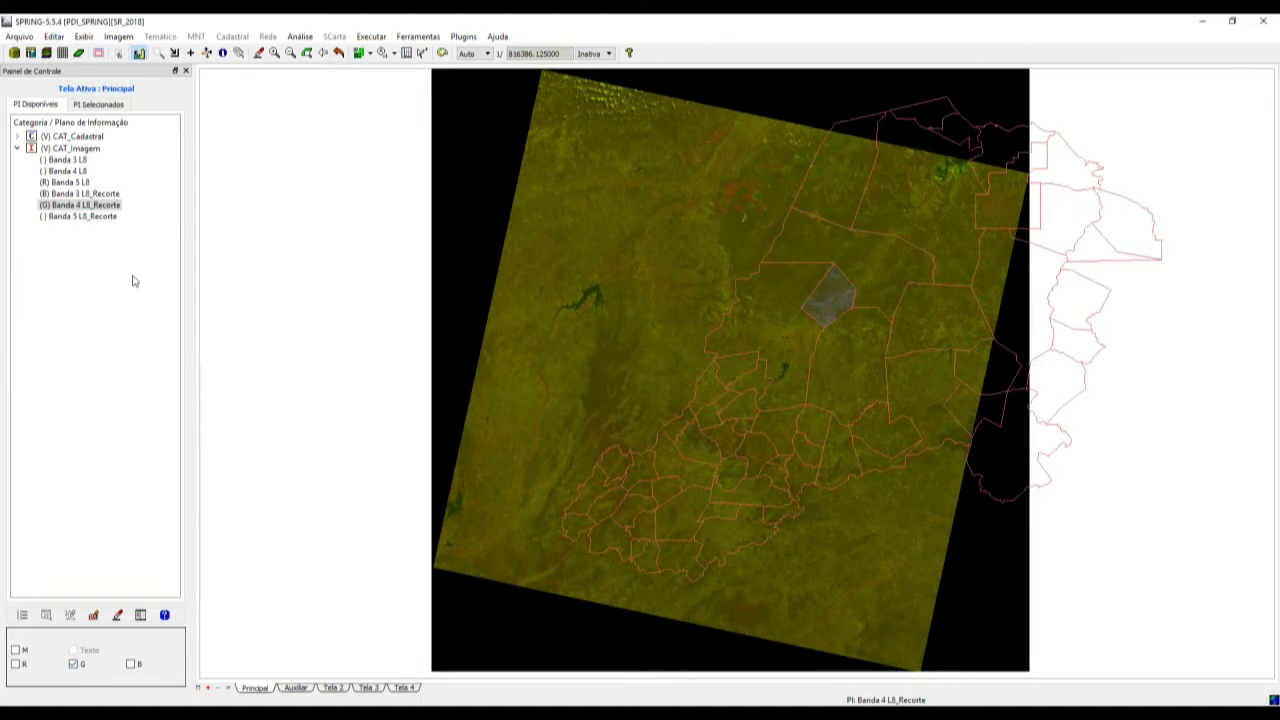
click(100, 216)
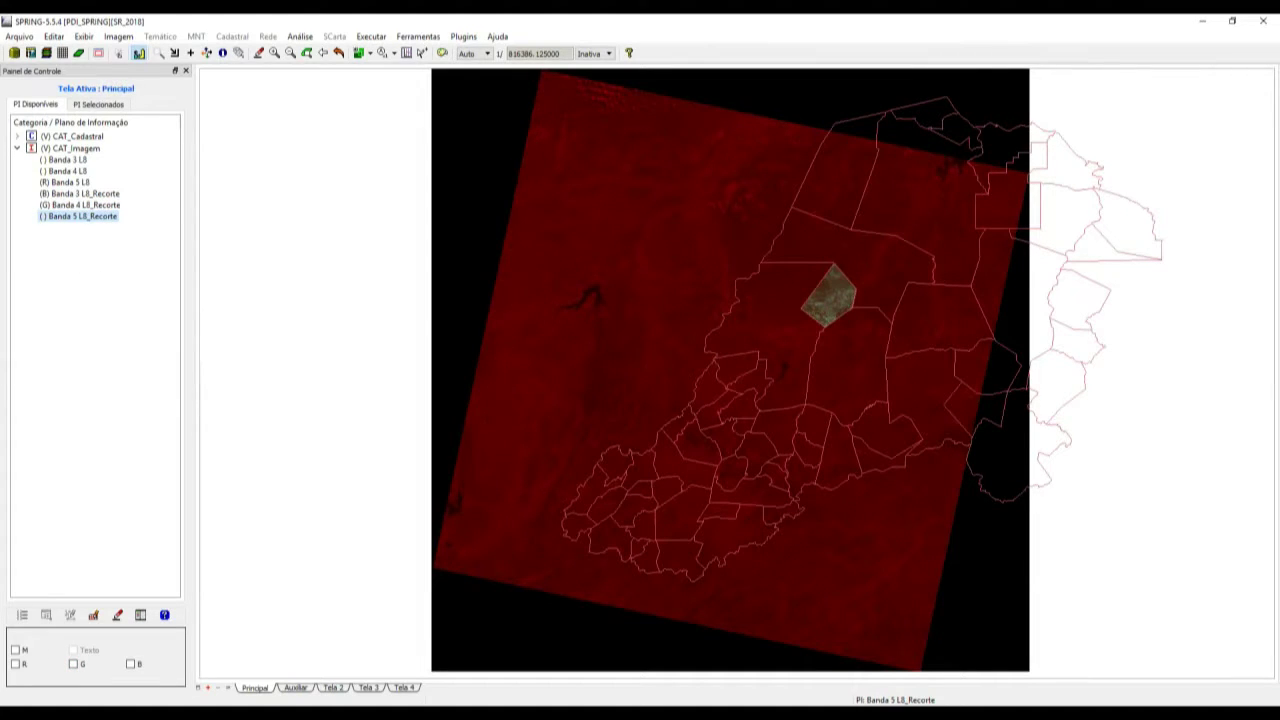
click(16, 664)
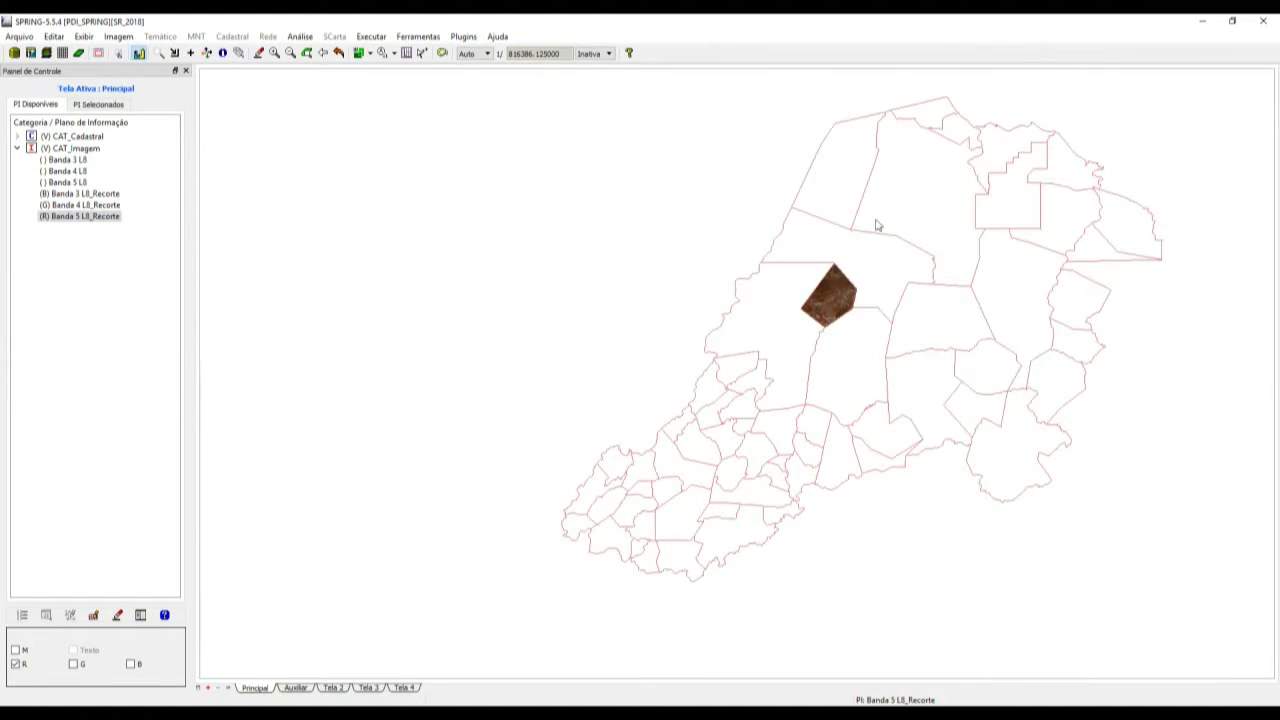
click(159, 54)
drag(793, 245, 878, 344)
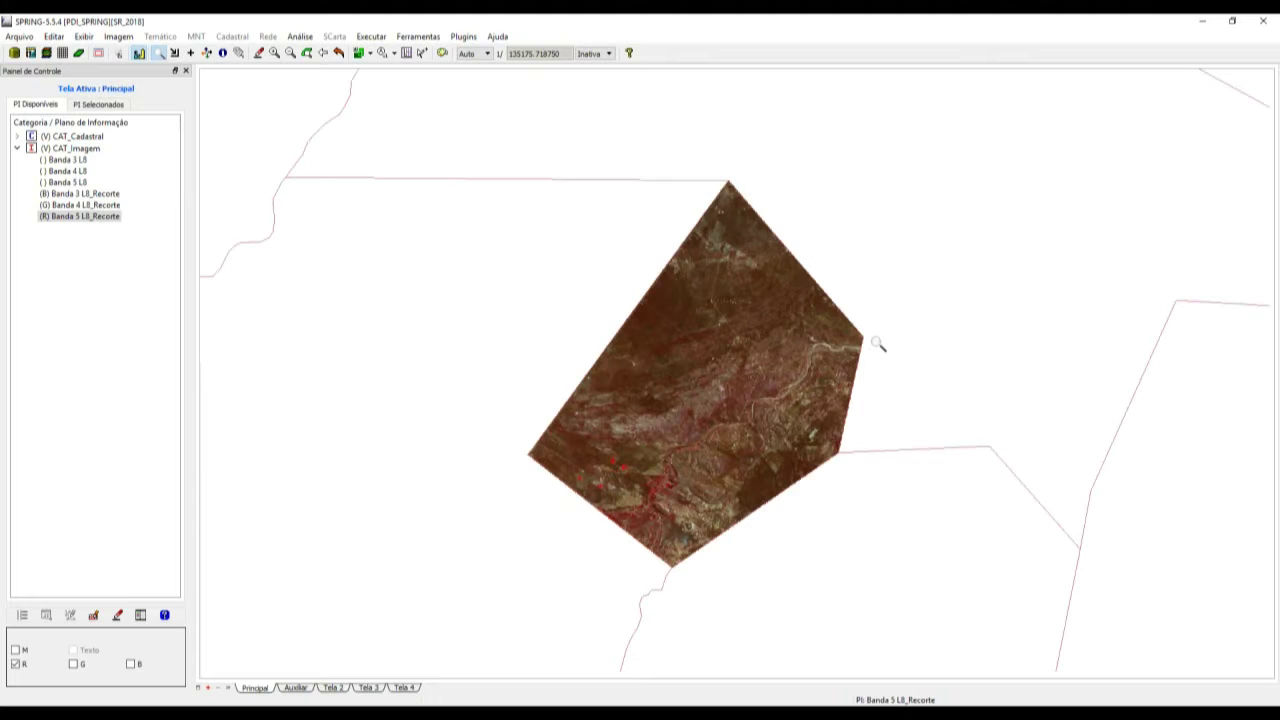
drag(511, 154, 940, 607)
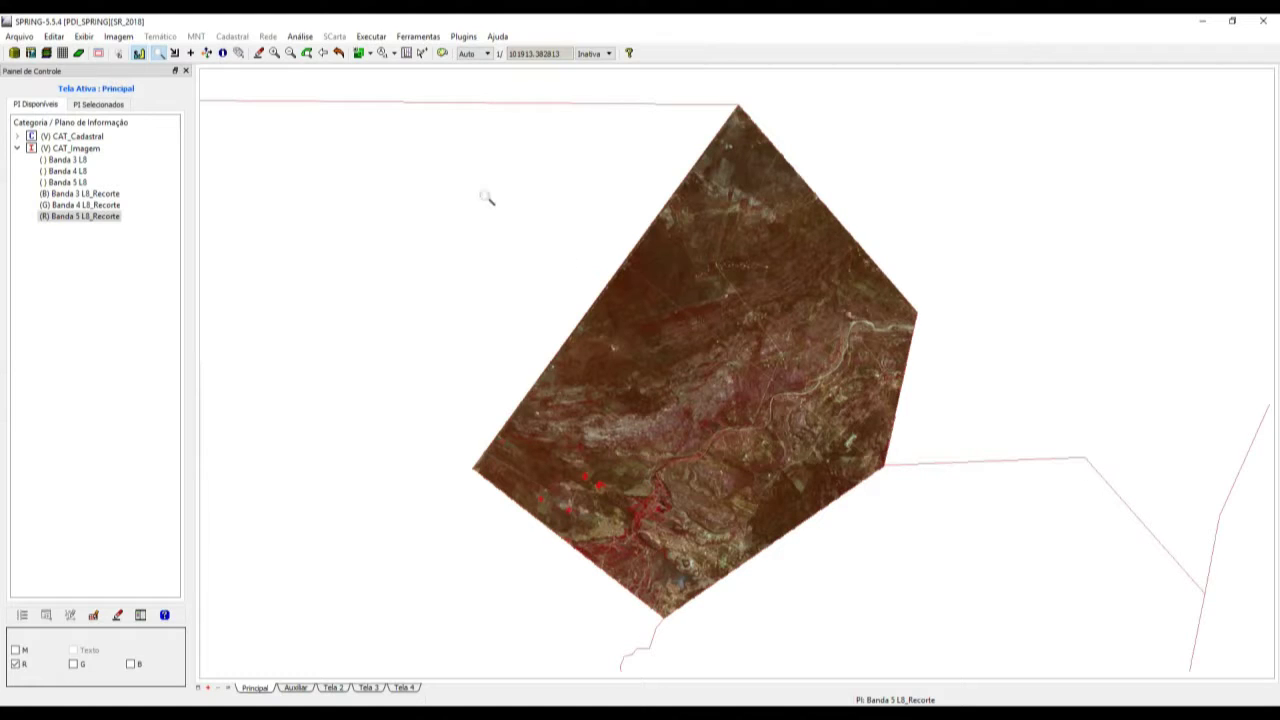
right_click(84, 163)
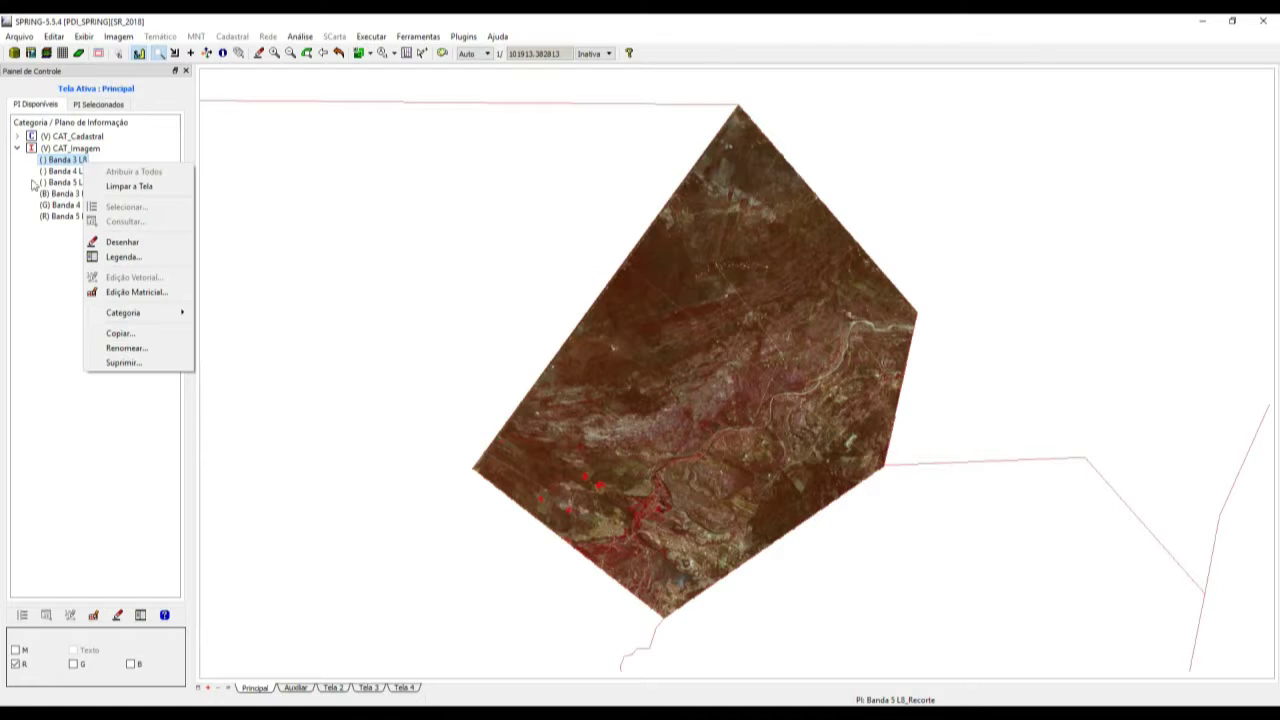
right_click(68, 162)
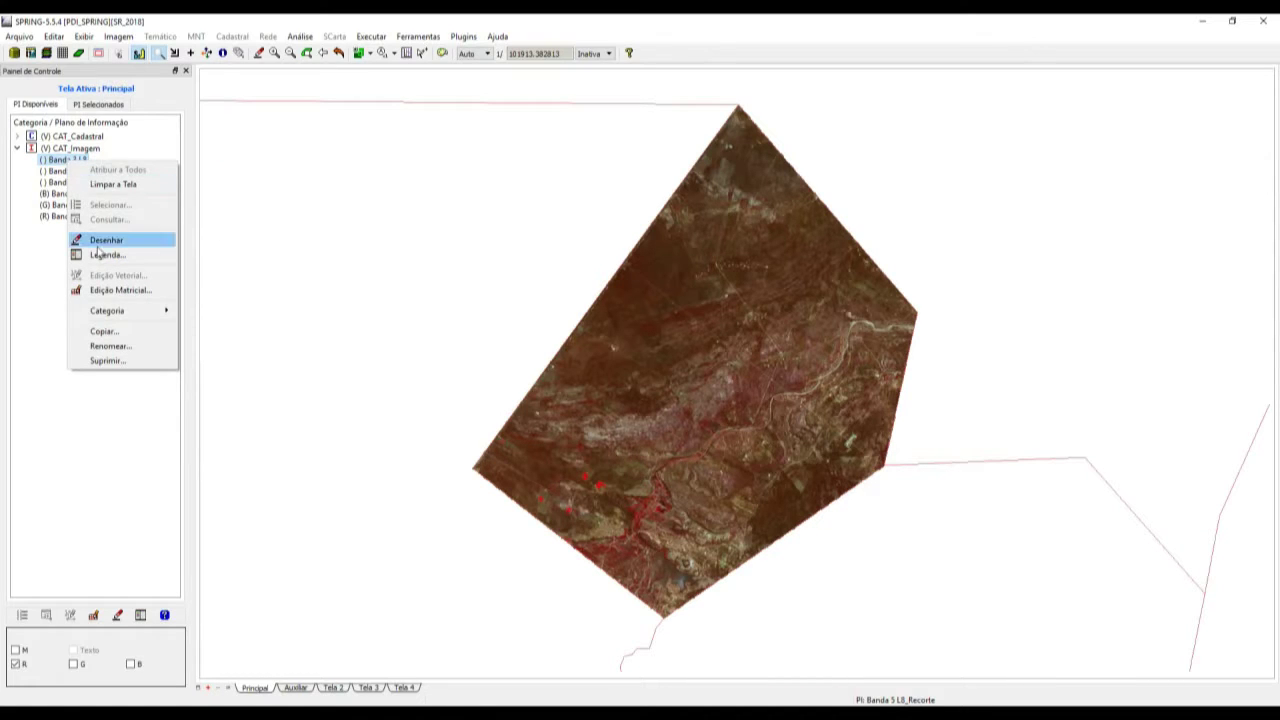
click(108, 361)
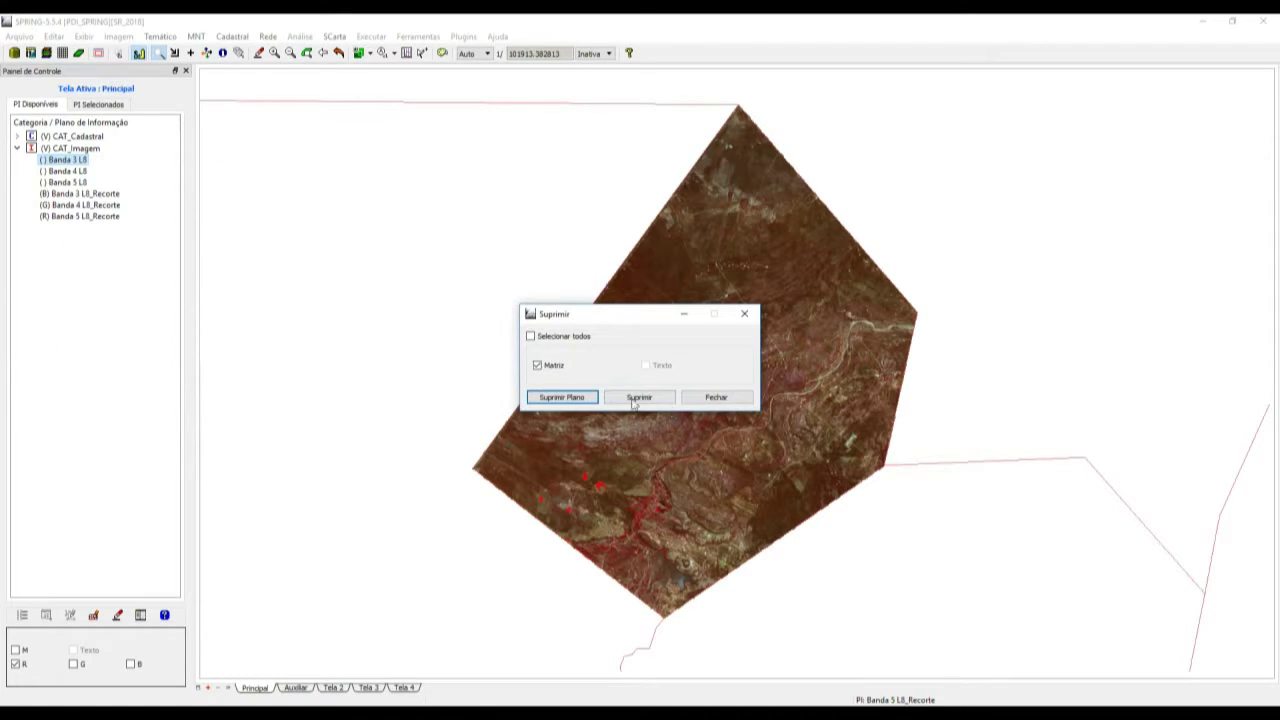
click(562, 397)
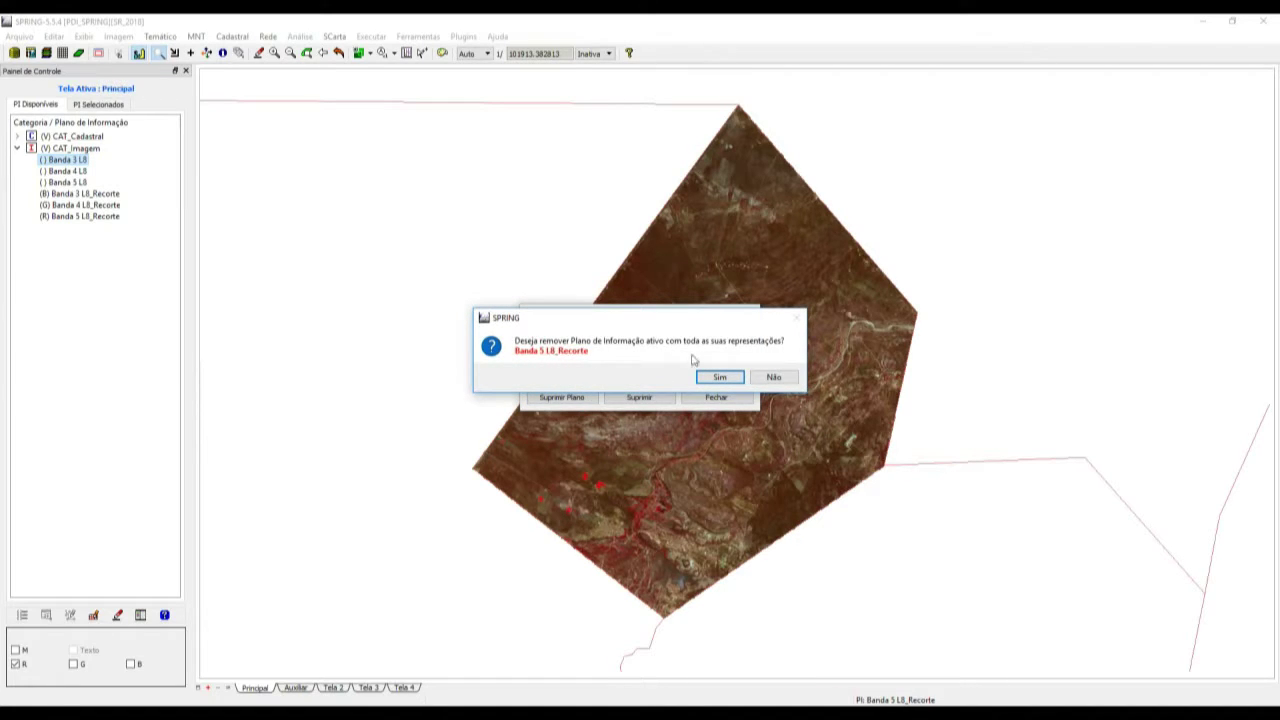
click(775, 377)
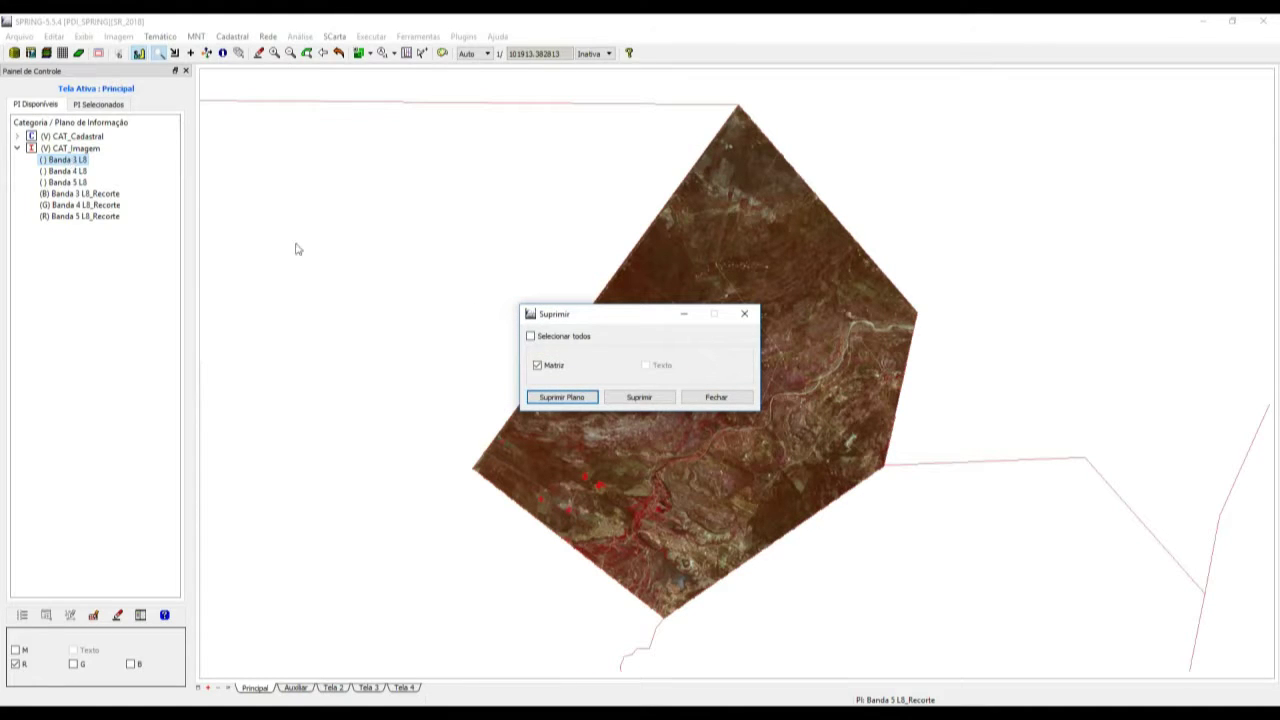
click(720, 397)
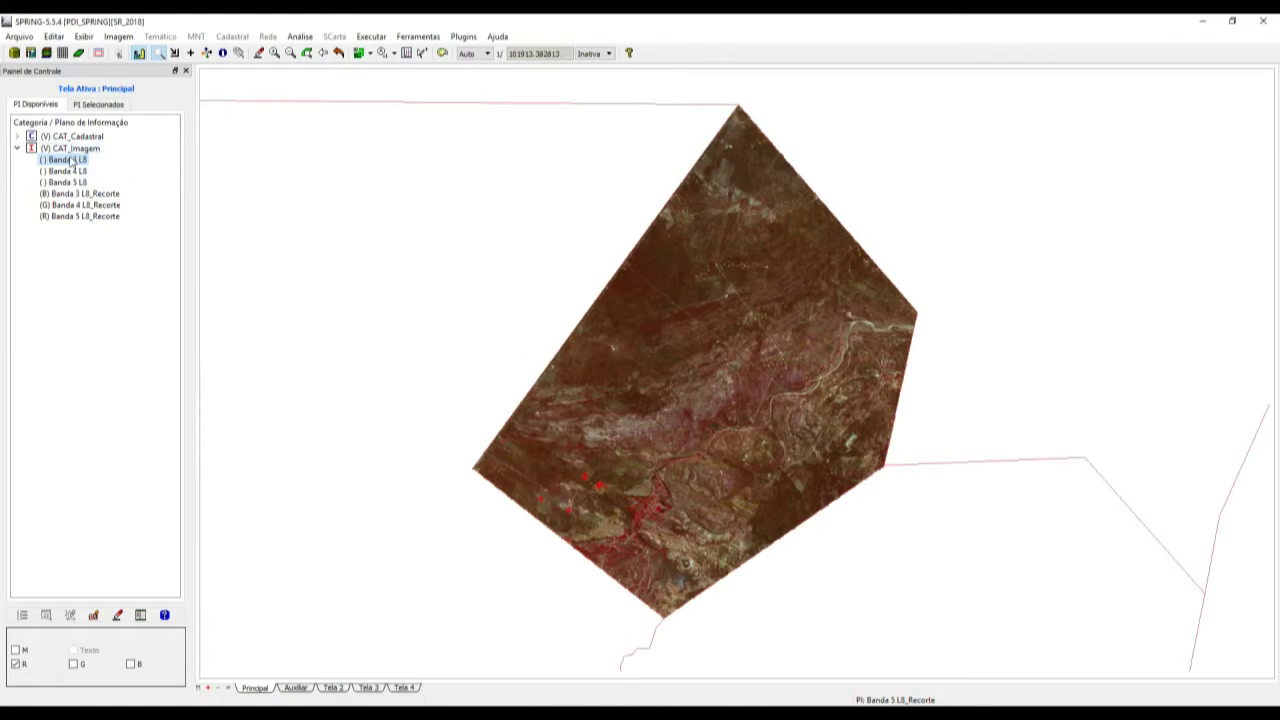
- Delete the entire Banda 3 L8 information plane from CAT_Imagem and confirm its removal
click(72, 160)
right_click(72, 162)
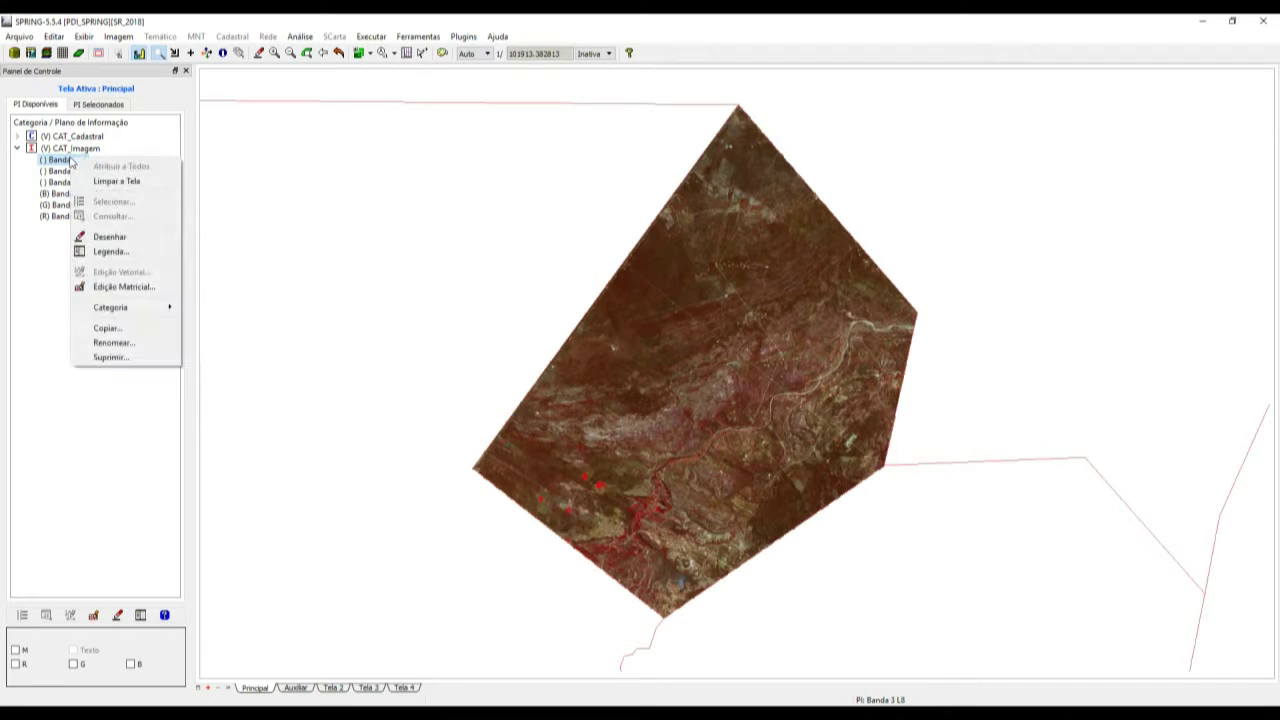
click(100, 357)
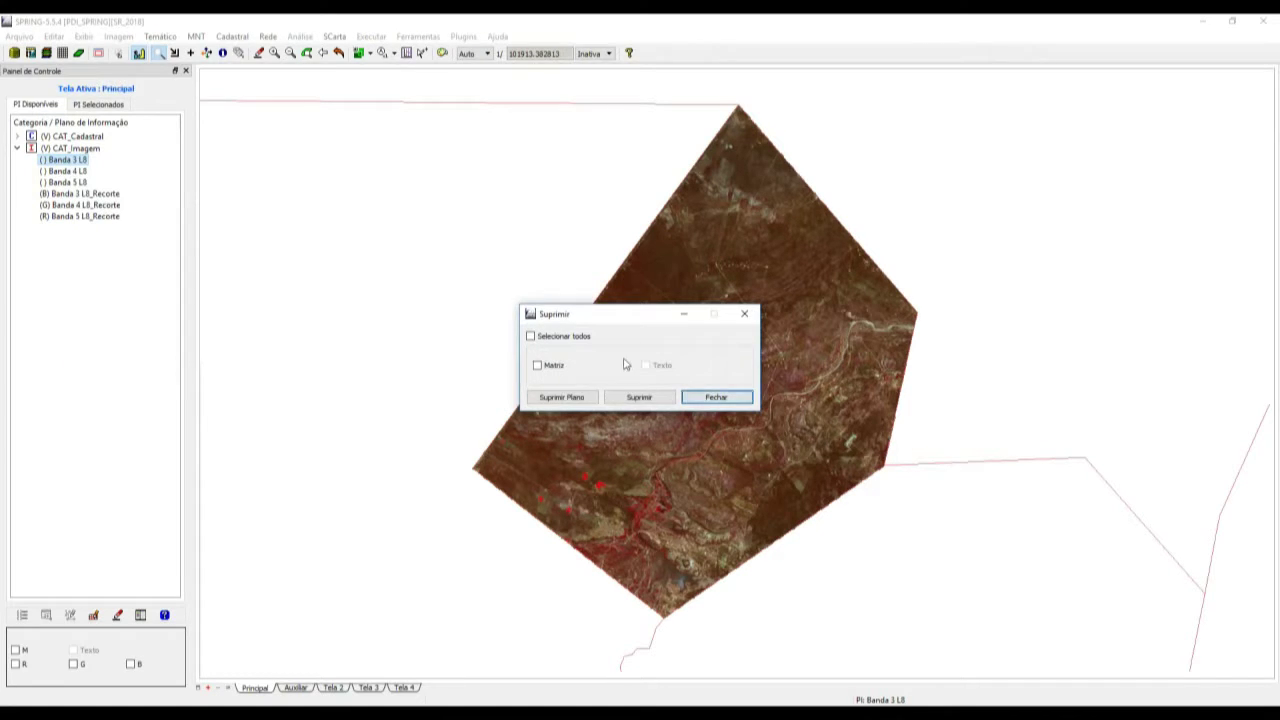
click(592, 398)
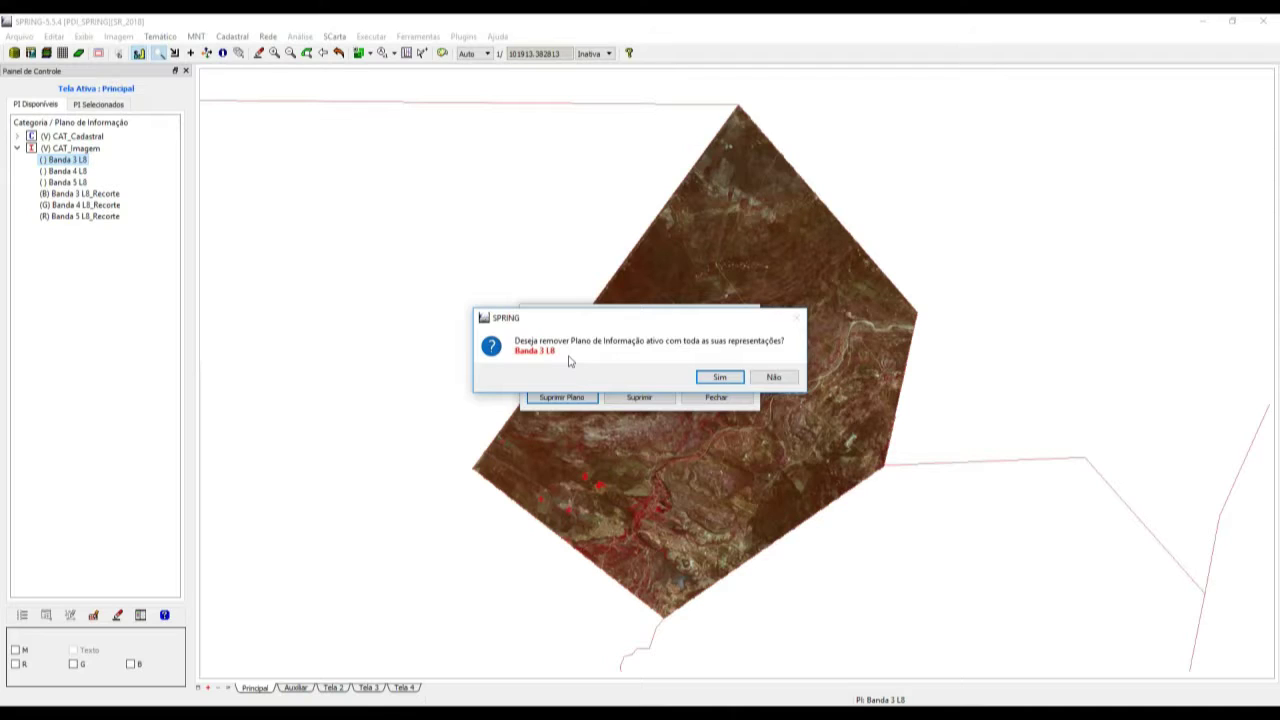
click(718, 378)
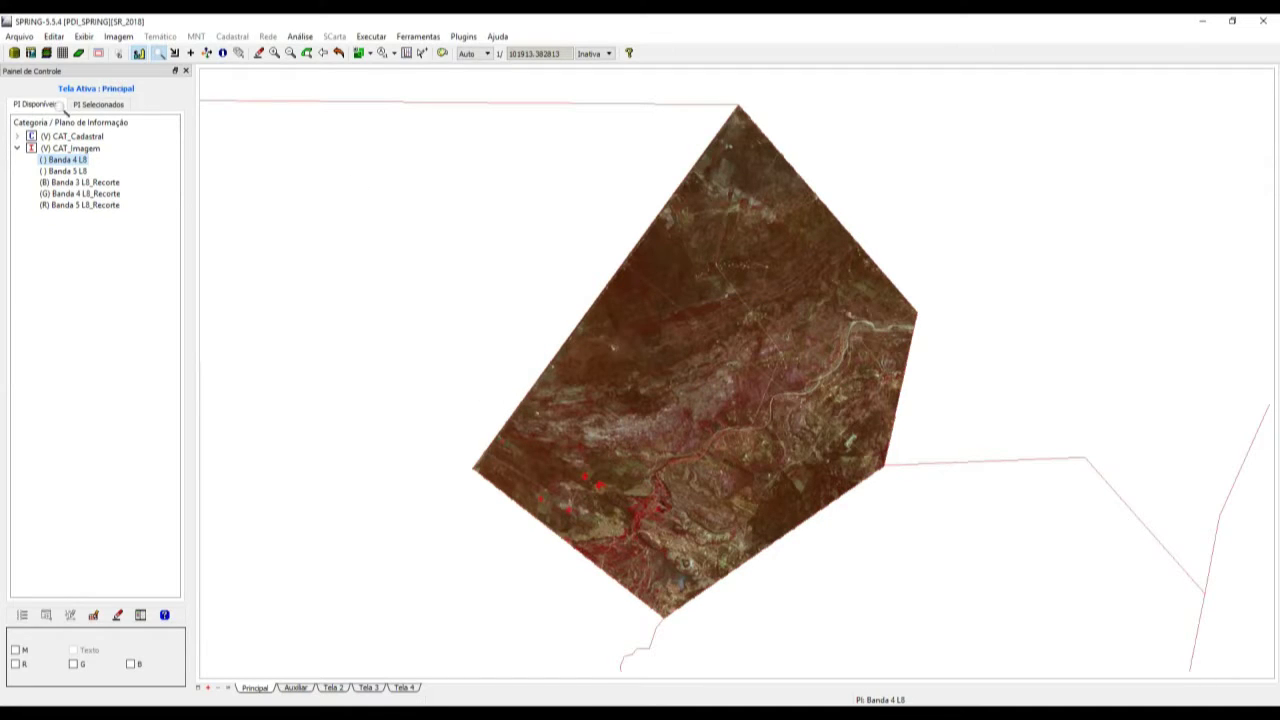
- Delete the entire unclipped Banda 4 L8 information plane with all its representations
right_click(51, 160)
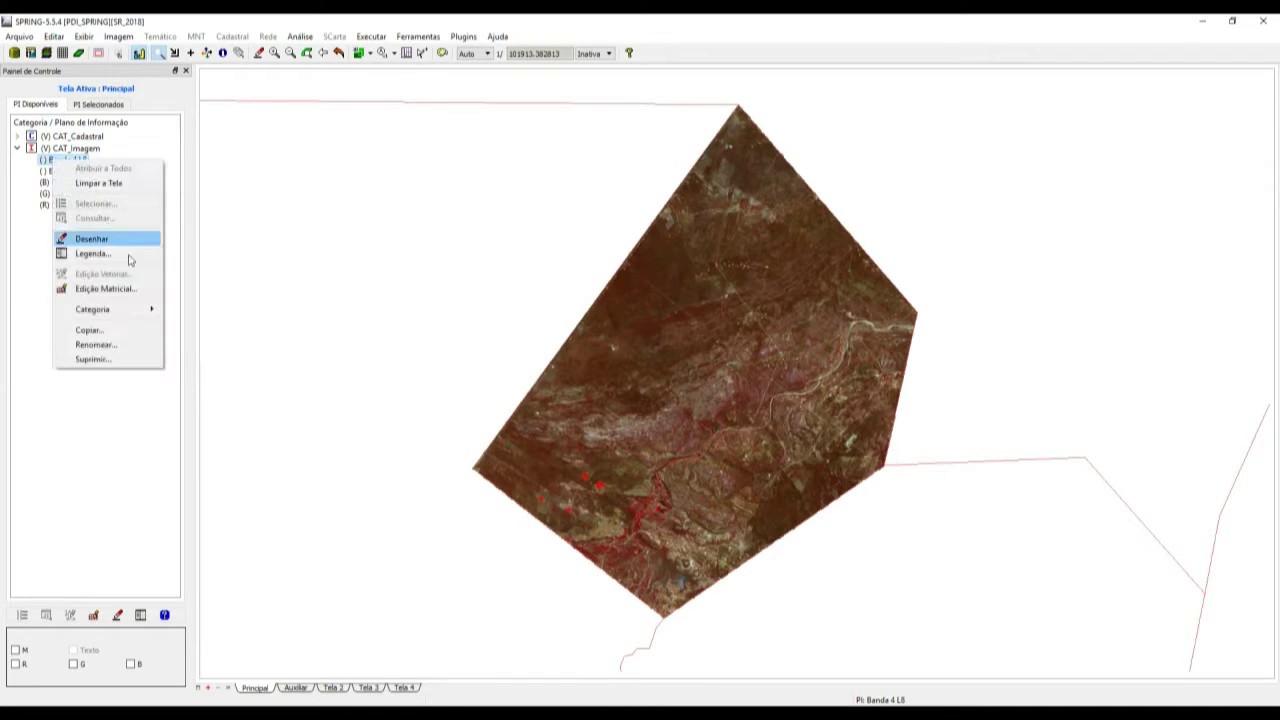
click(126, 360)
click(561, 397)
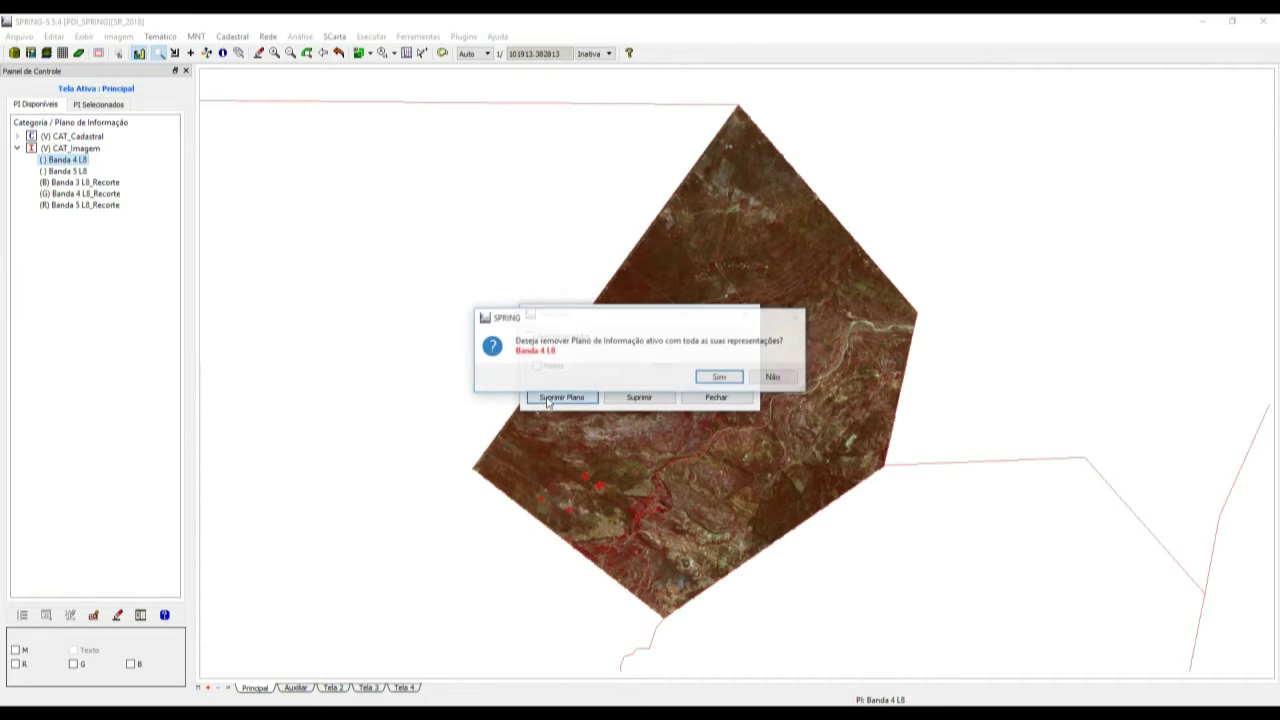
click(721, 382)
- Remove the unclipped Banda 5 L8 information plane, leaving only the Recorte bands in CAT_Imagem
right_click(78, 162)
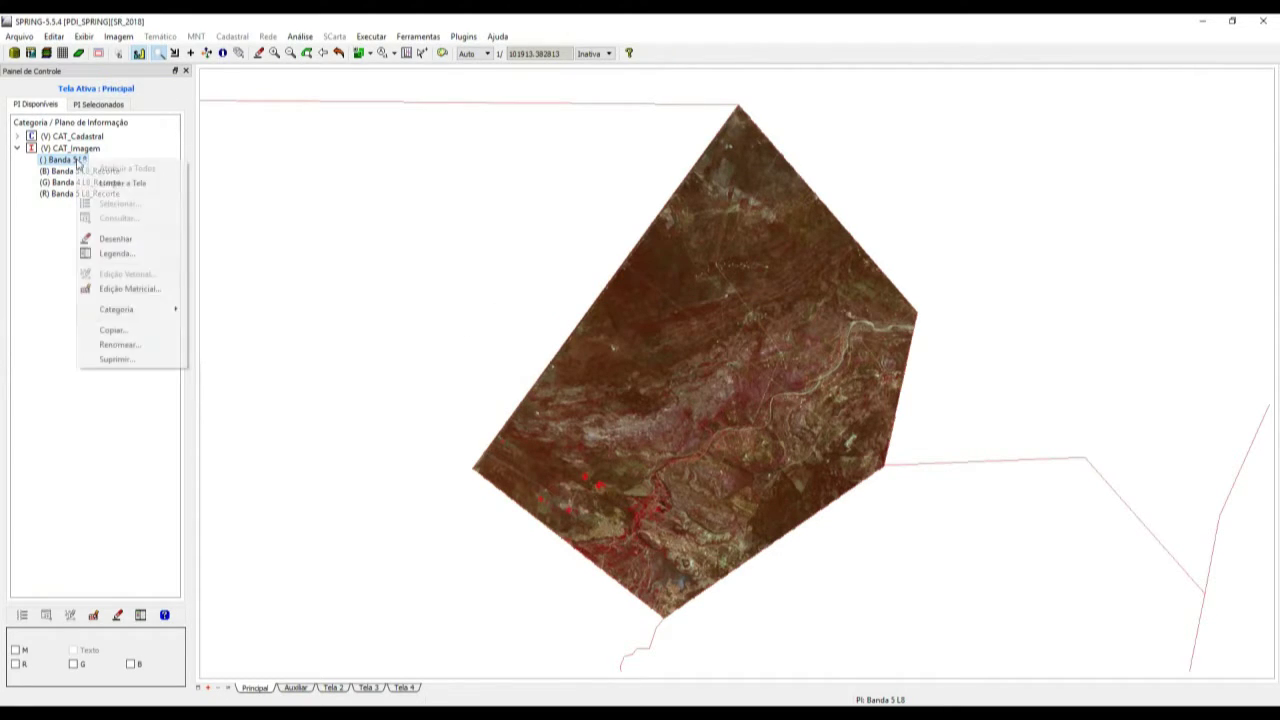
click(126, 360)
click(561, 397)
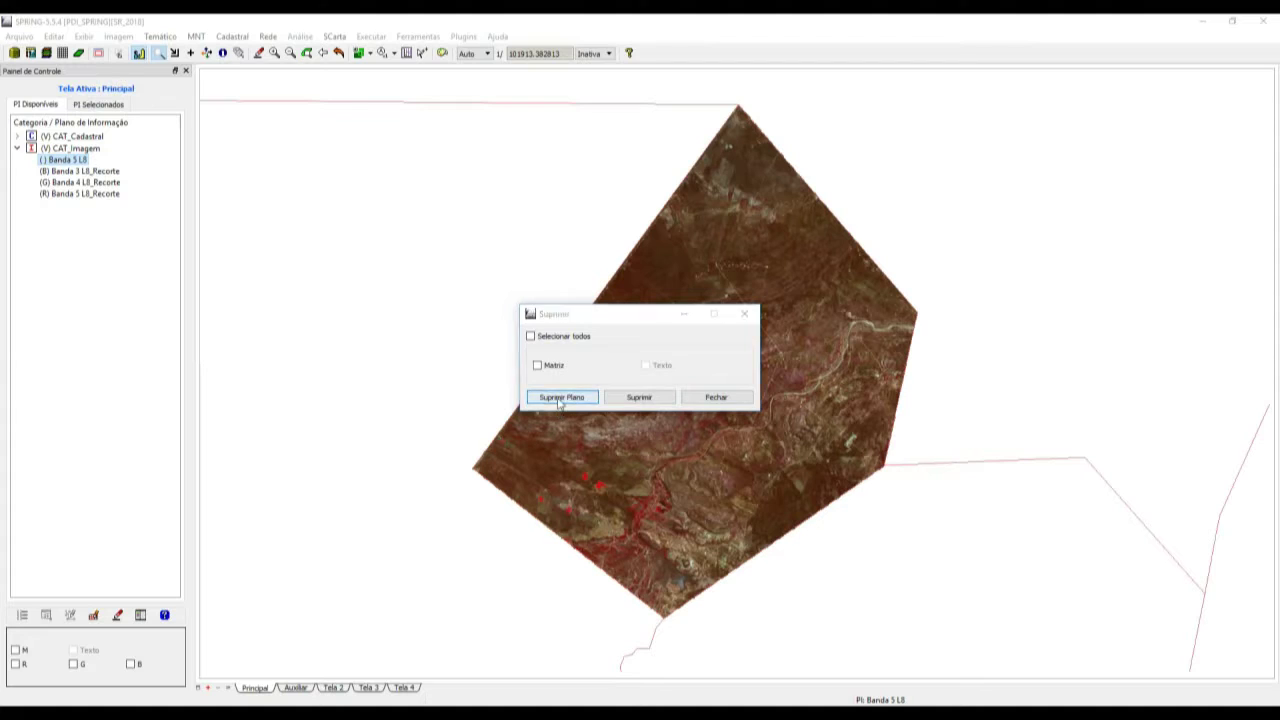
click(721, 382)
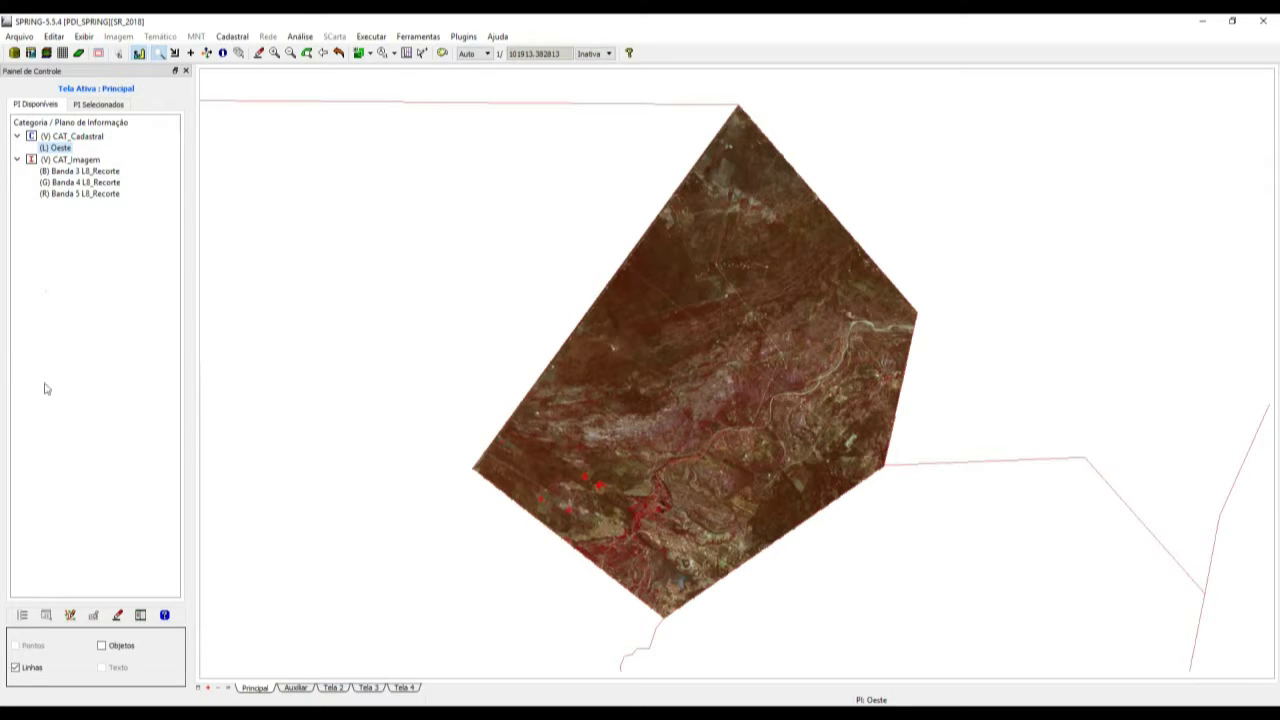
- Hide the lines of the Oeste plane and examine the clipped colour composite at full extent and in close-up
click(15, 667)
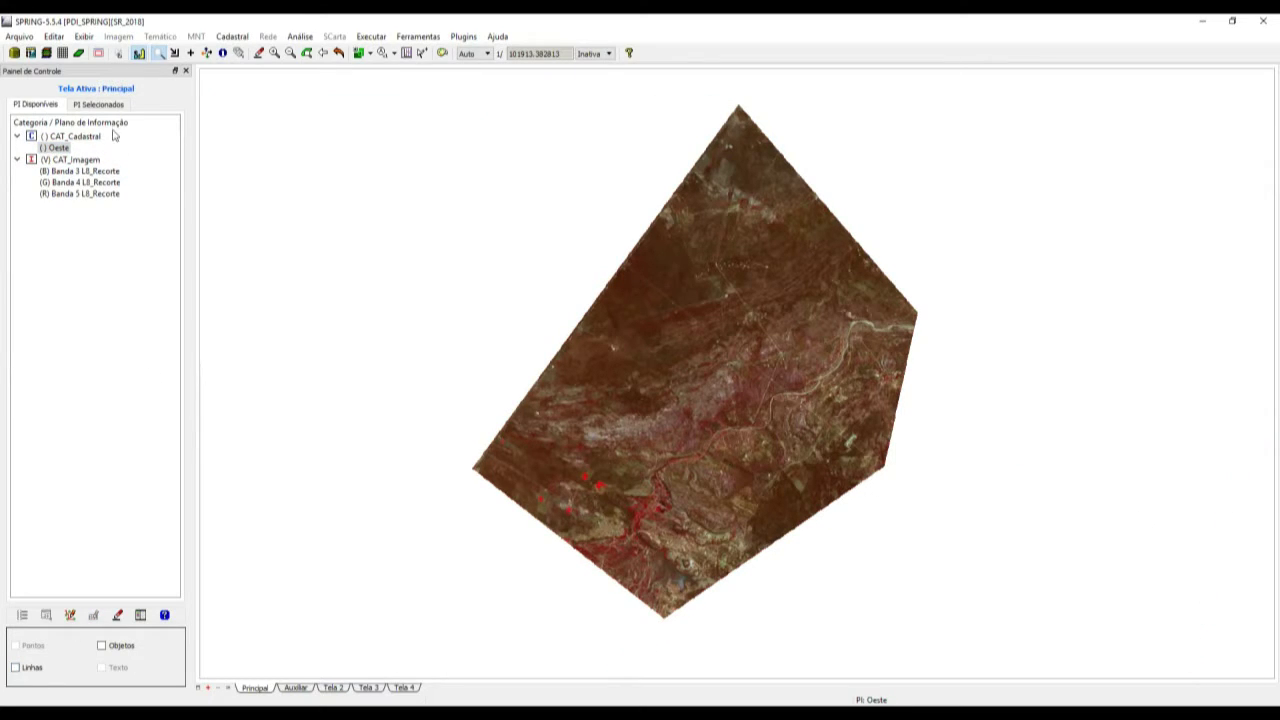
click(103, 171)
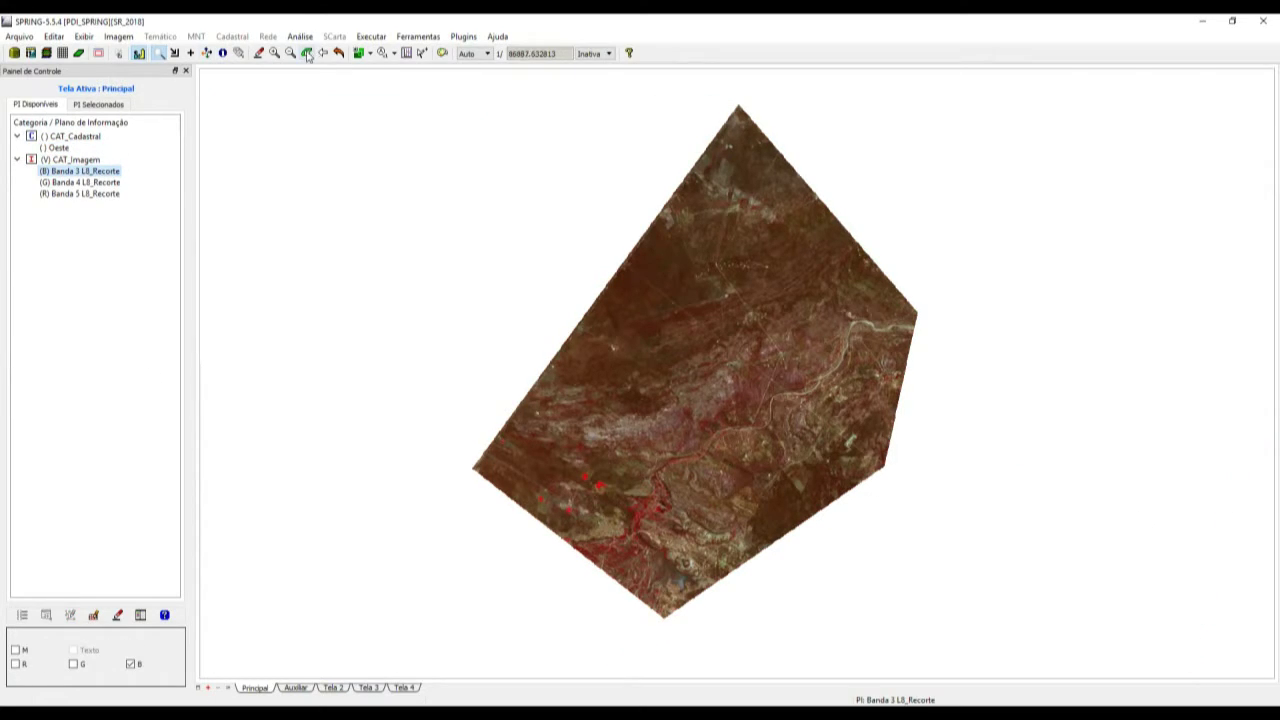
click(307, 53)
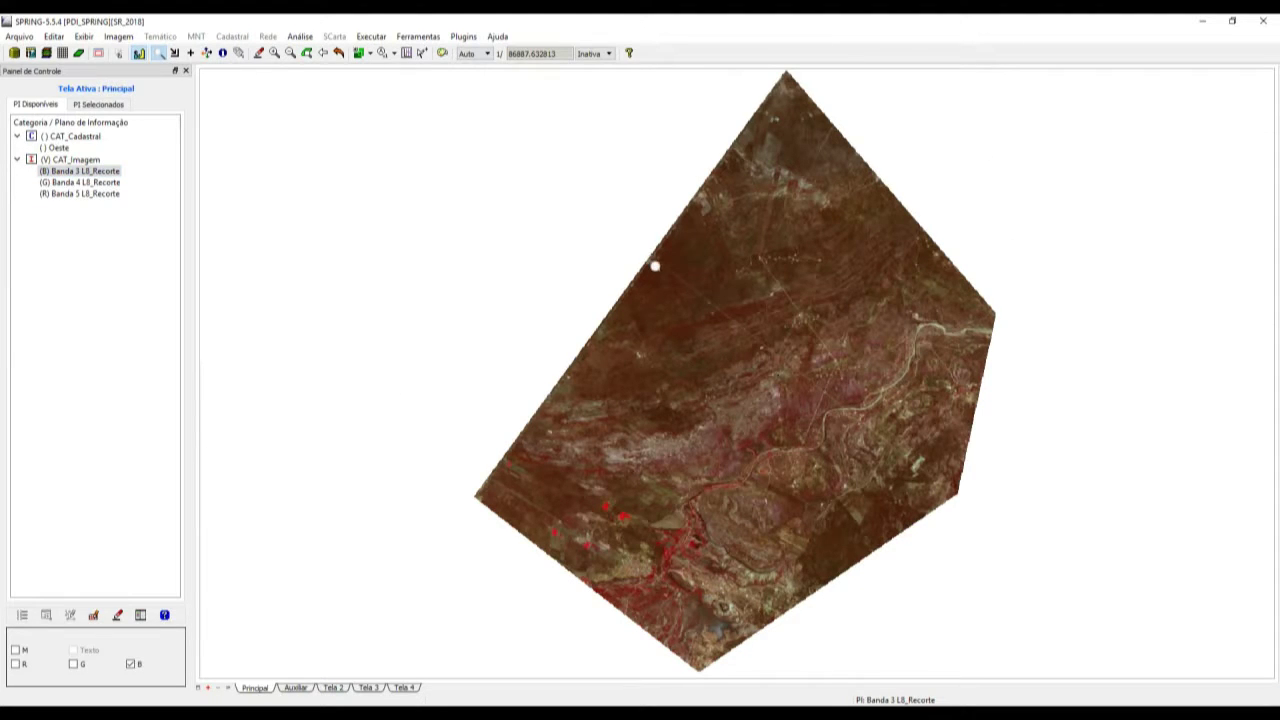
drag(654, 264, 901, 497)
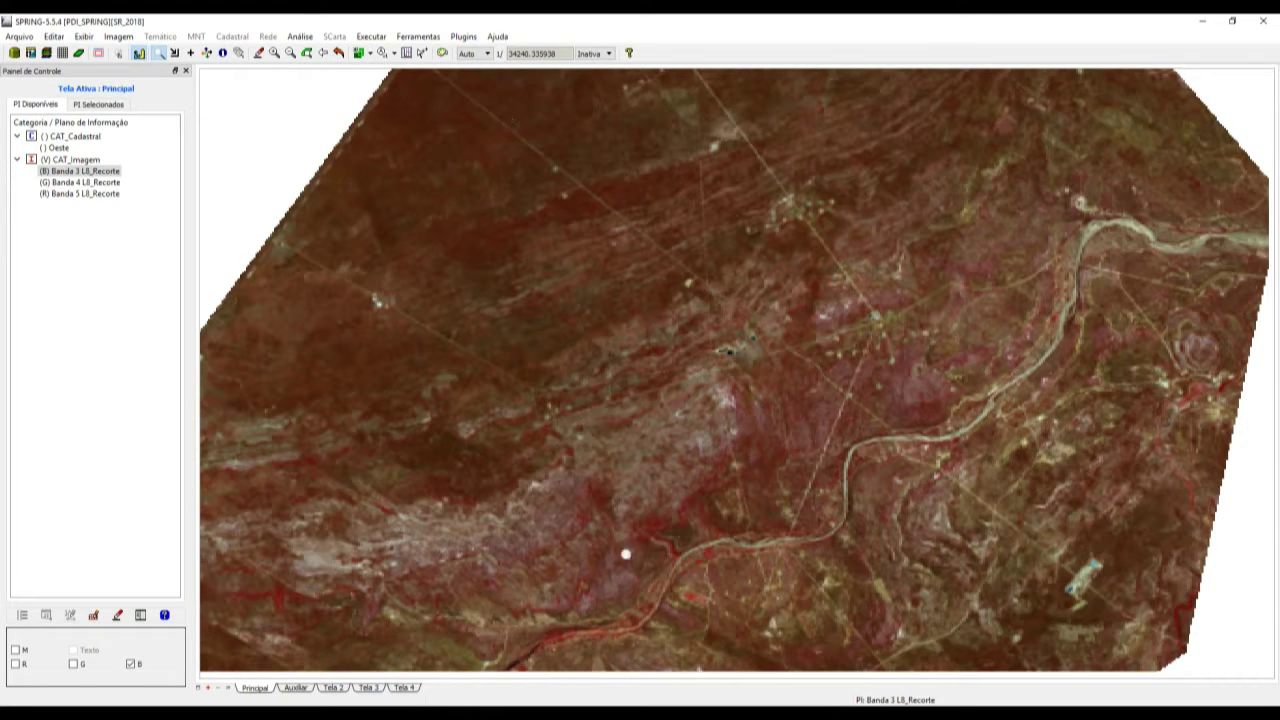
click(307, 54)
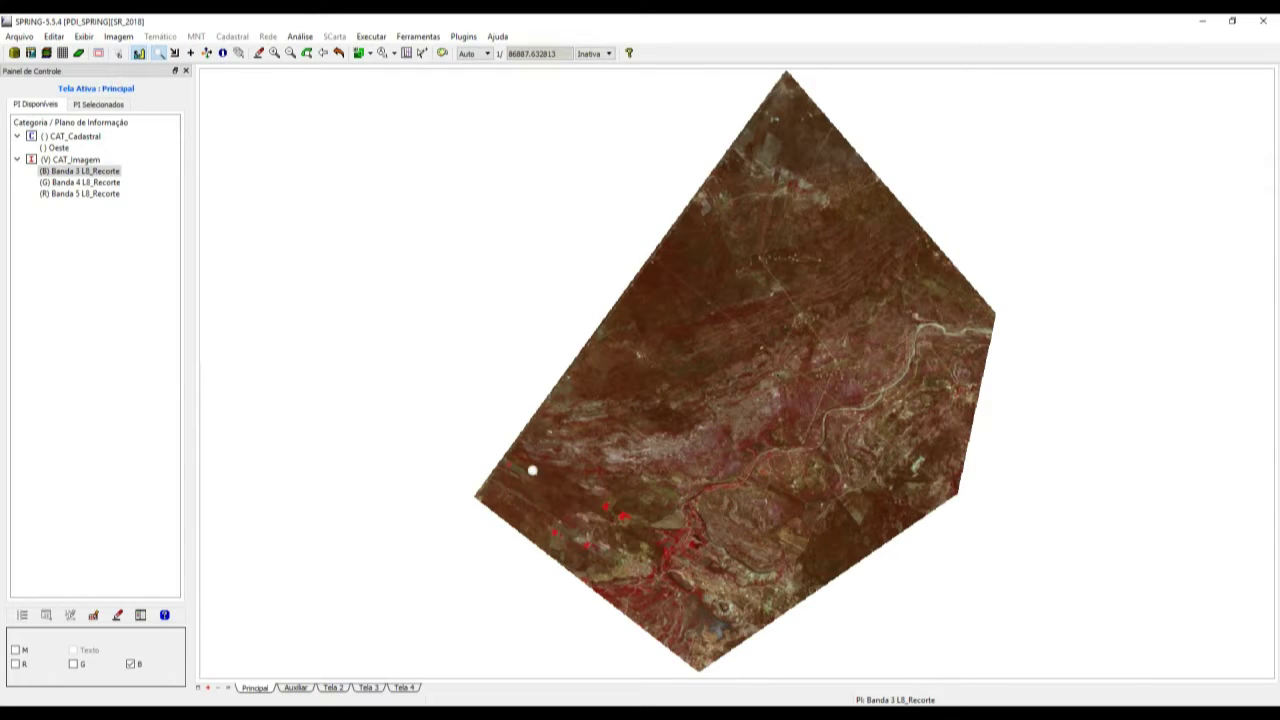
drag(531, 469, 803, 648)
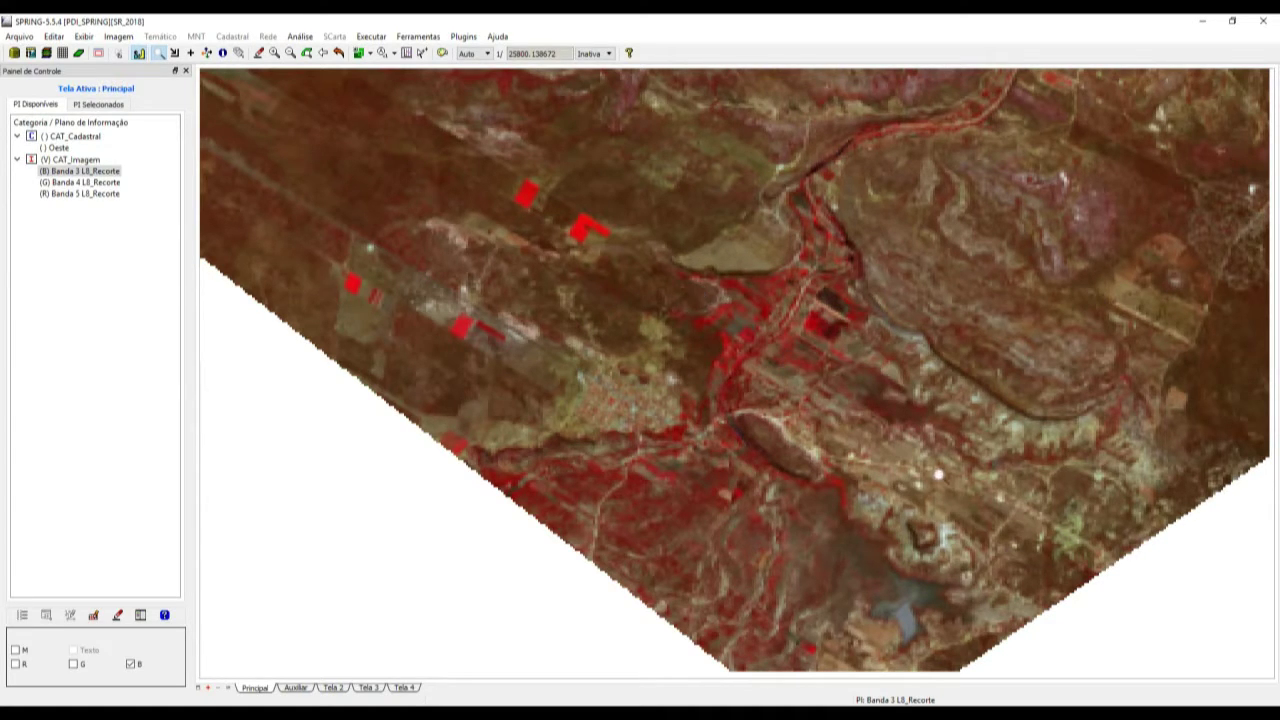
click(307, 53)
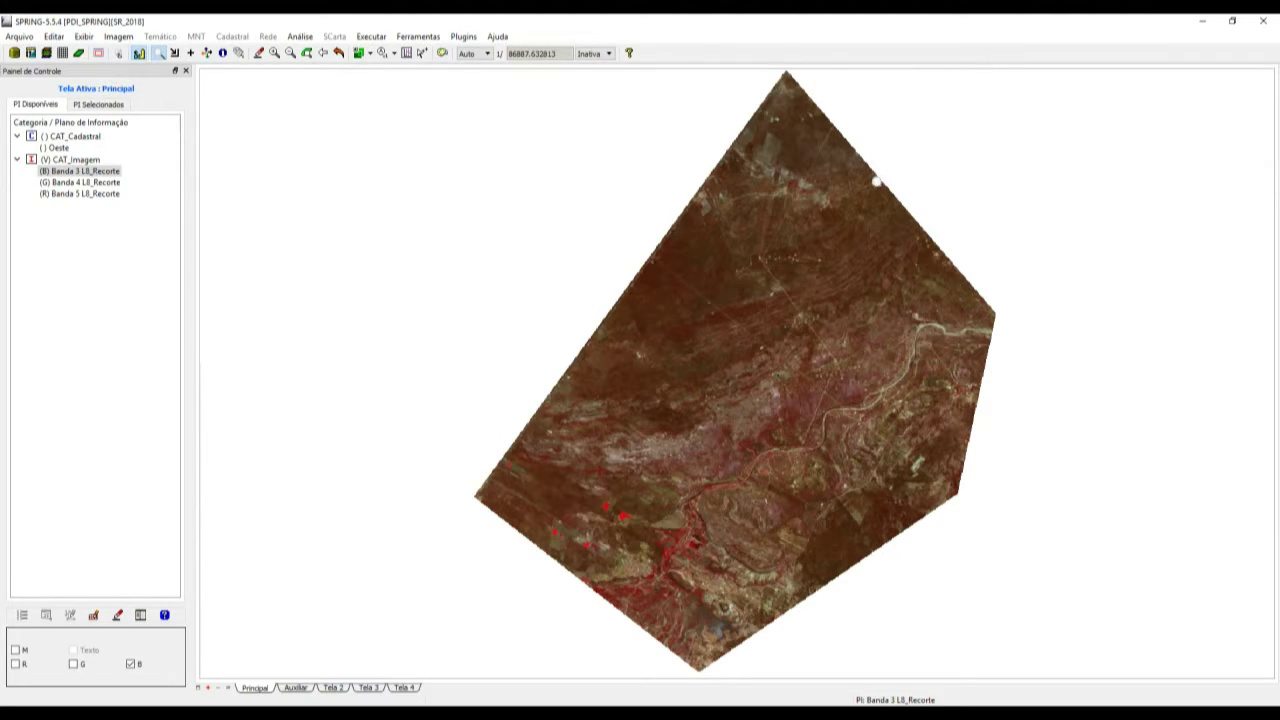
- Open the contrast tool for the displayed composite of clipped bands
click(118, 37)
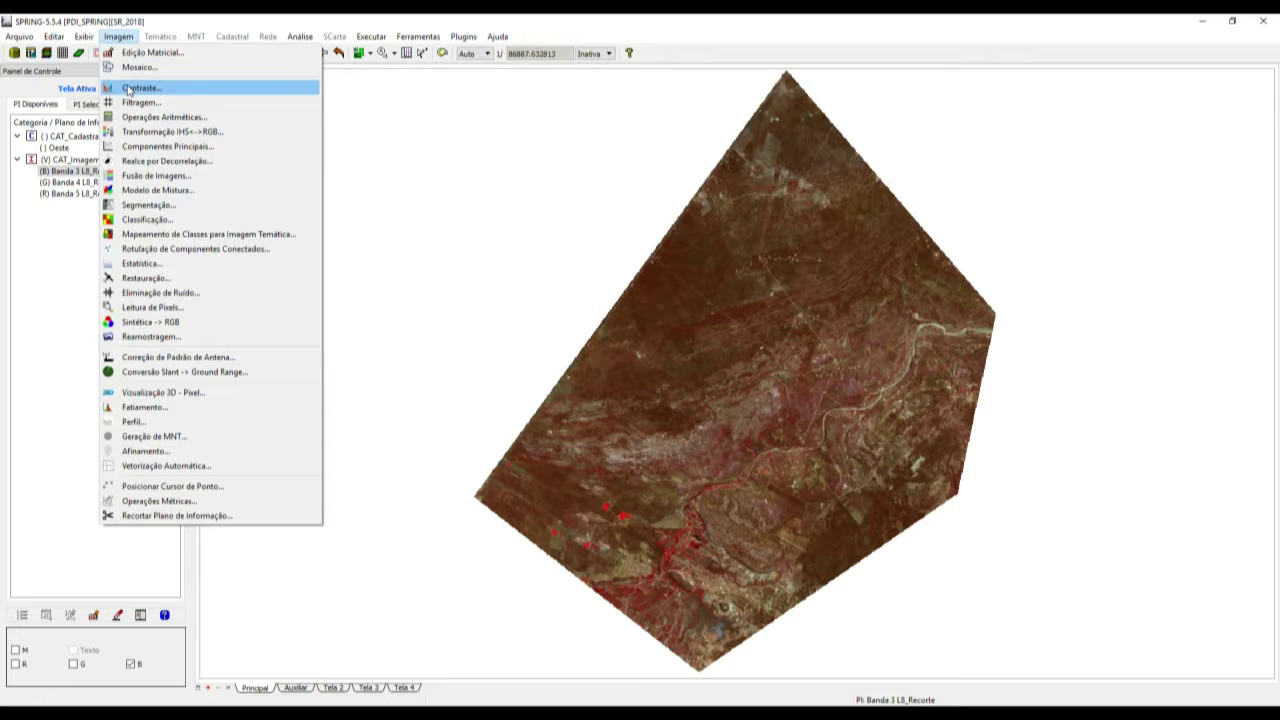
click(128, 91)
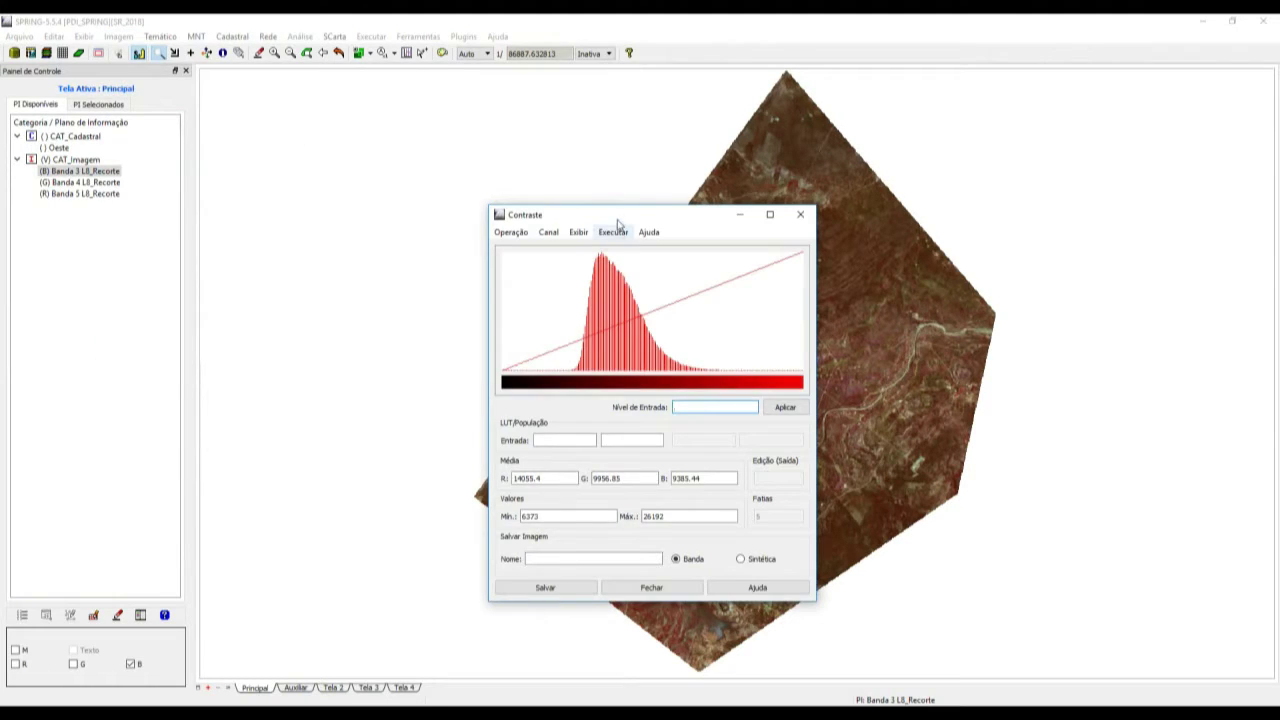
drag(617, 224, 616, 181)
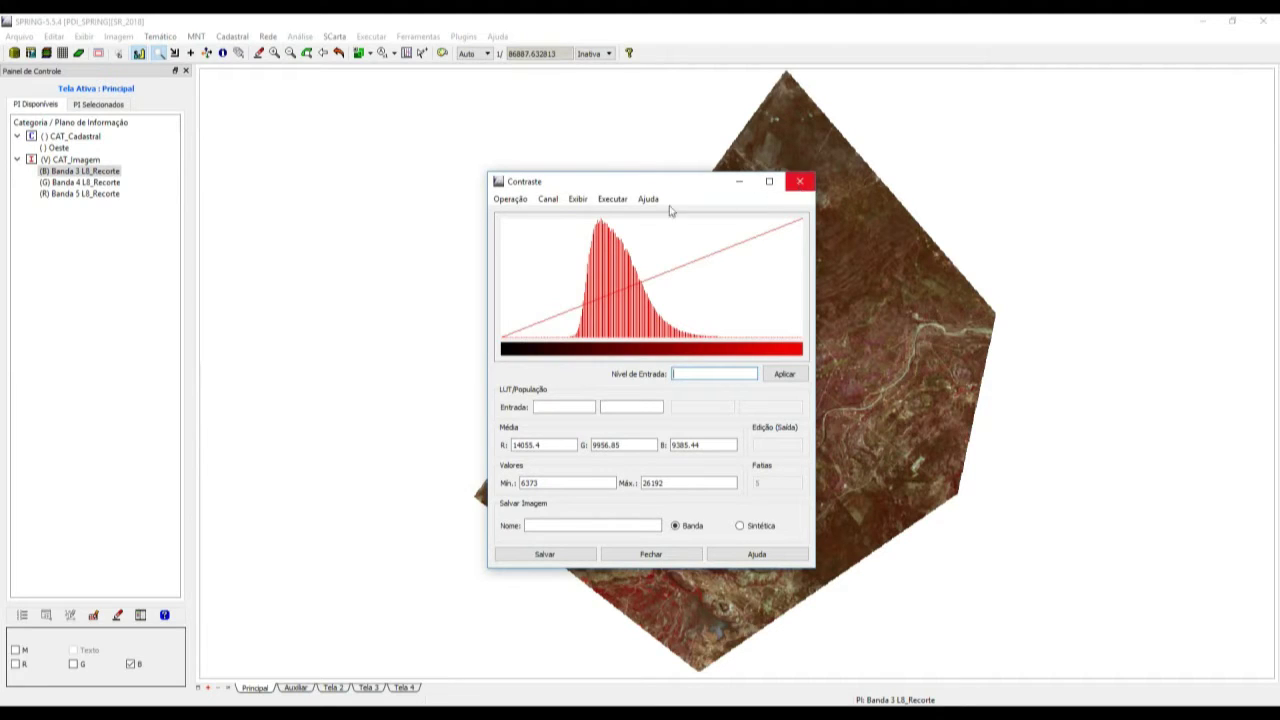
click(509, 200)
click(509, 200)
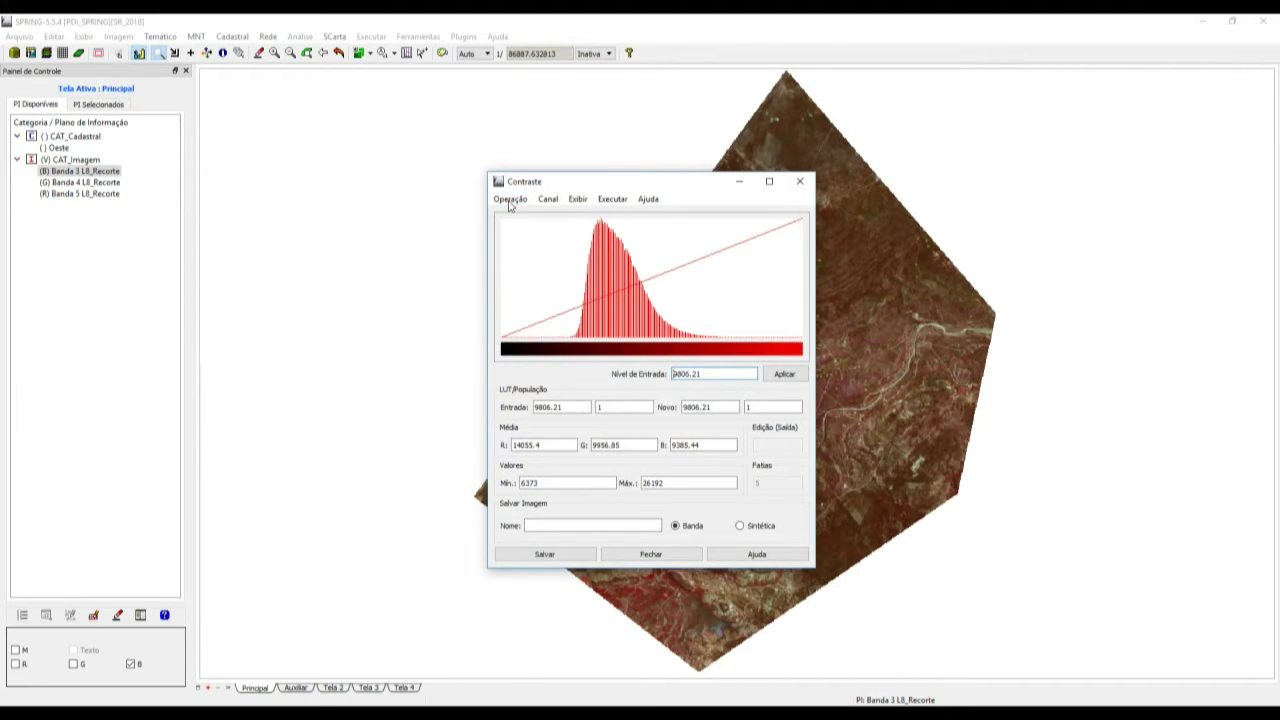
- View the green channel's histogram in the contrast tool and return to the red channel
click(548, 199)
click(558, 250)
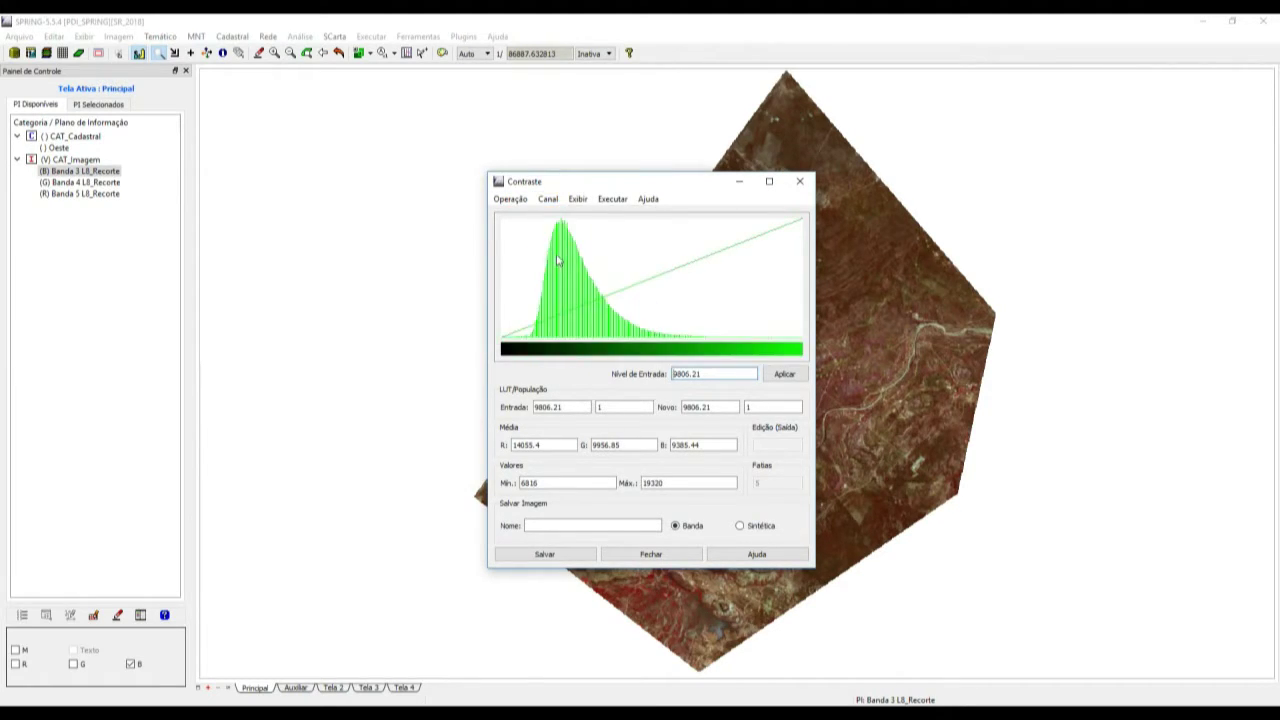
click(36, 173)
click(688, 286)
click(548, 199)
click(558, 236)
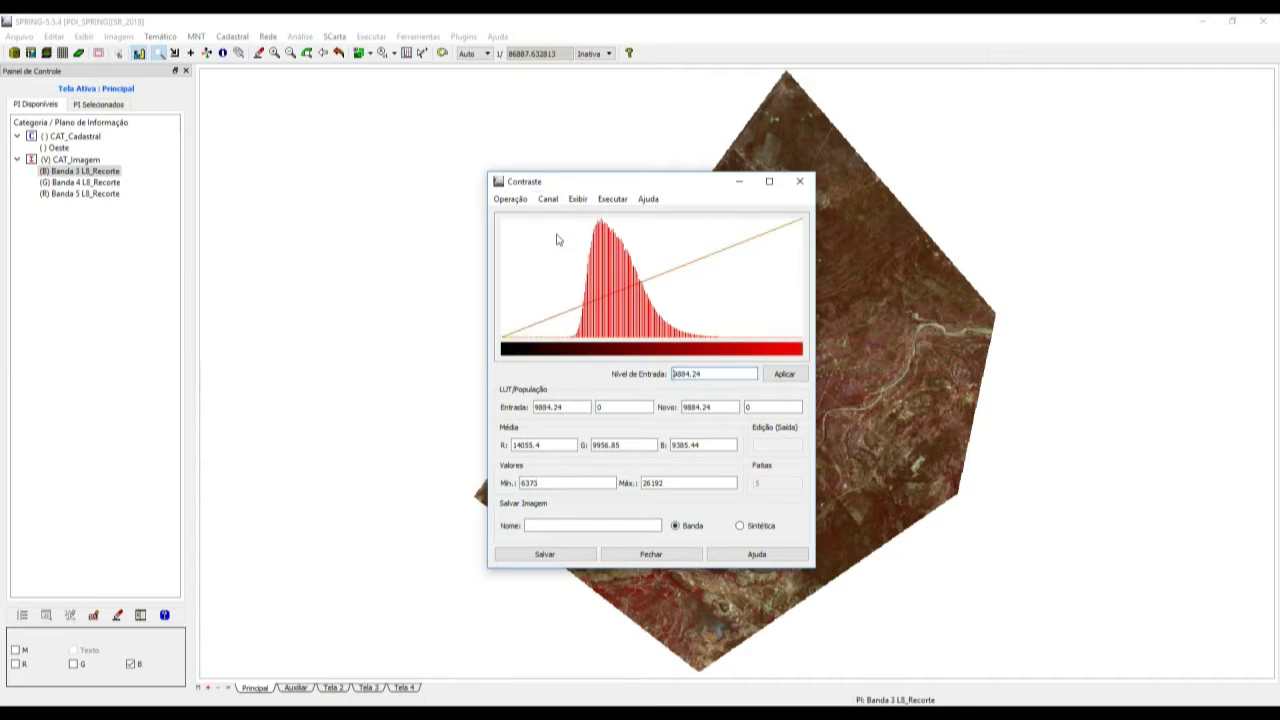
- Apply the Negativo contrast operation to the red channel of the composite
click(510, 199)
click(516, 292)
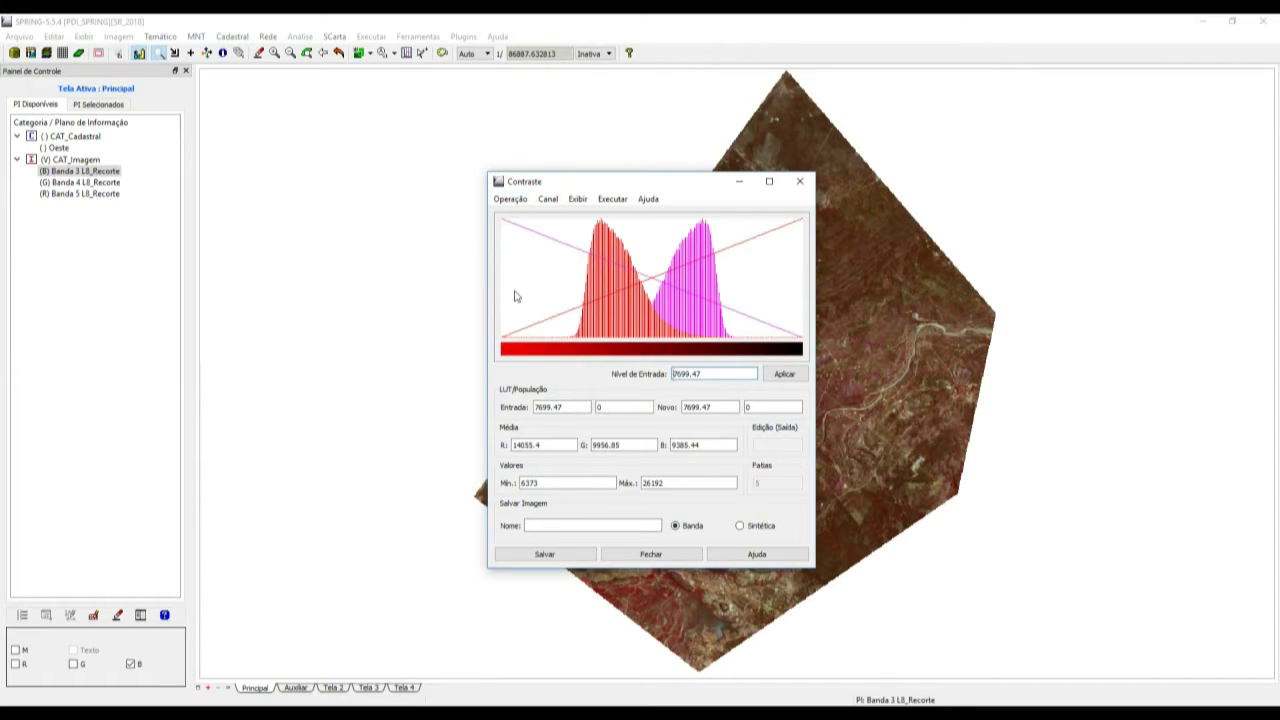
click(516, 296)
click(785, 374)
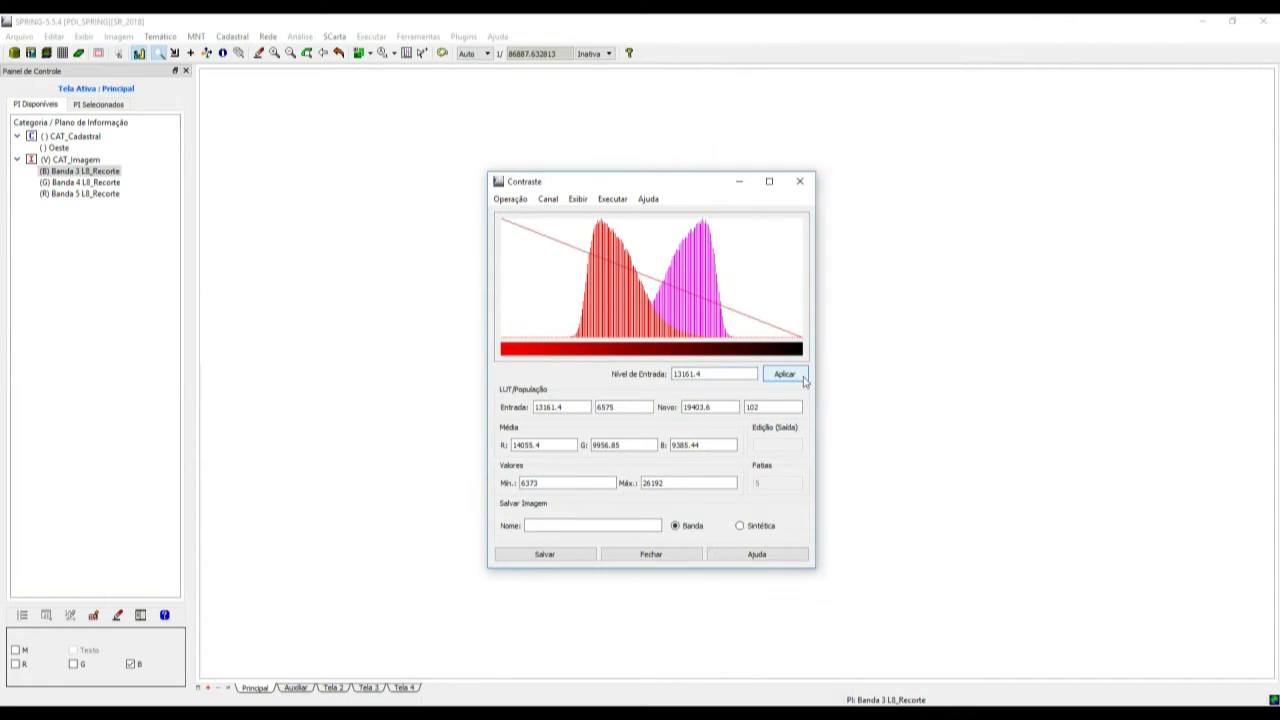
- Apply the Equalizar Histograma operation to the red channel
click(510, 199)
click(516, 304)
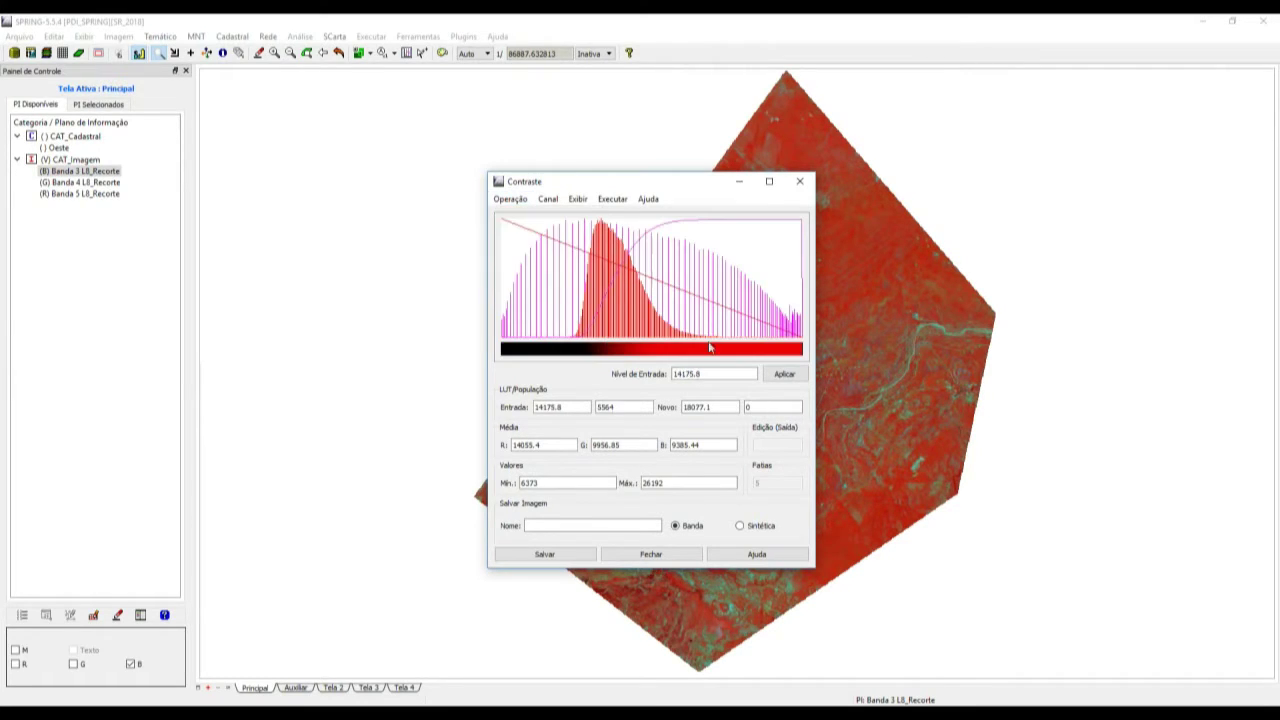
click(782, 375)
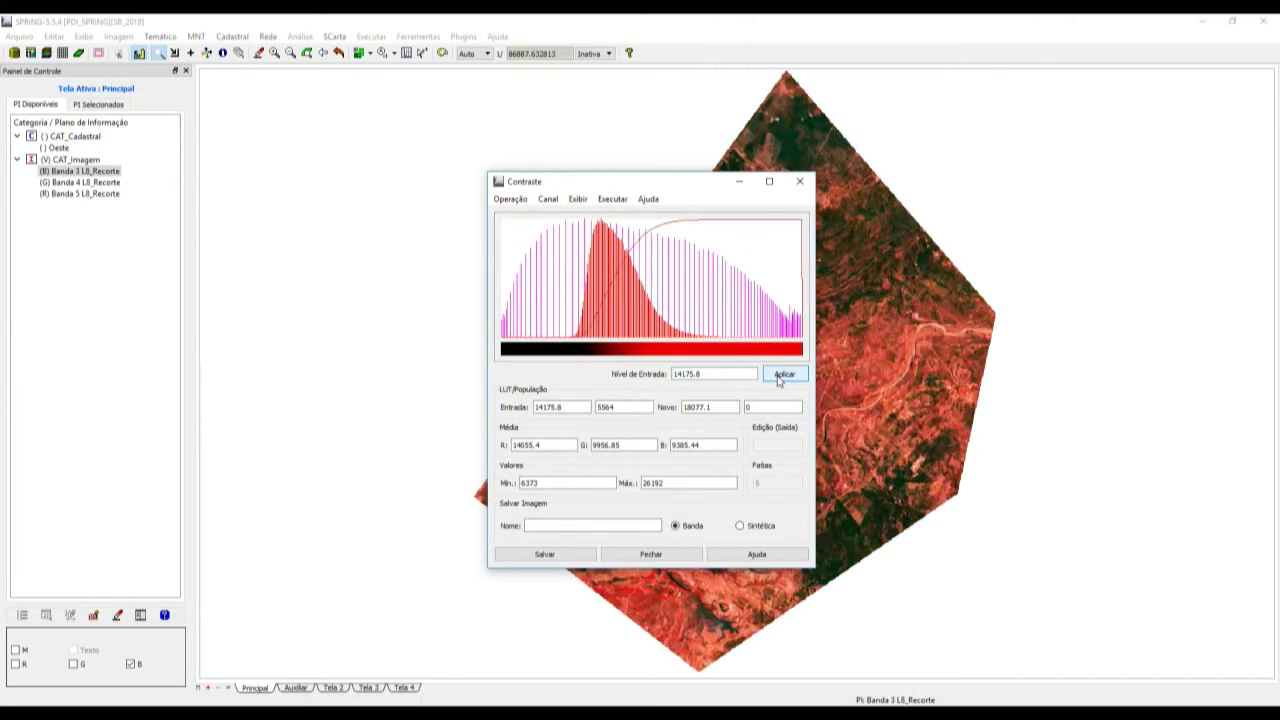
- Apply the Raiz Quadrada contrast operation to the red channel
click(510, 199)
click(530, 244)
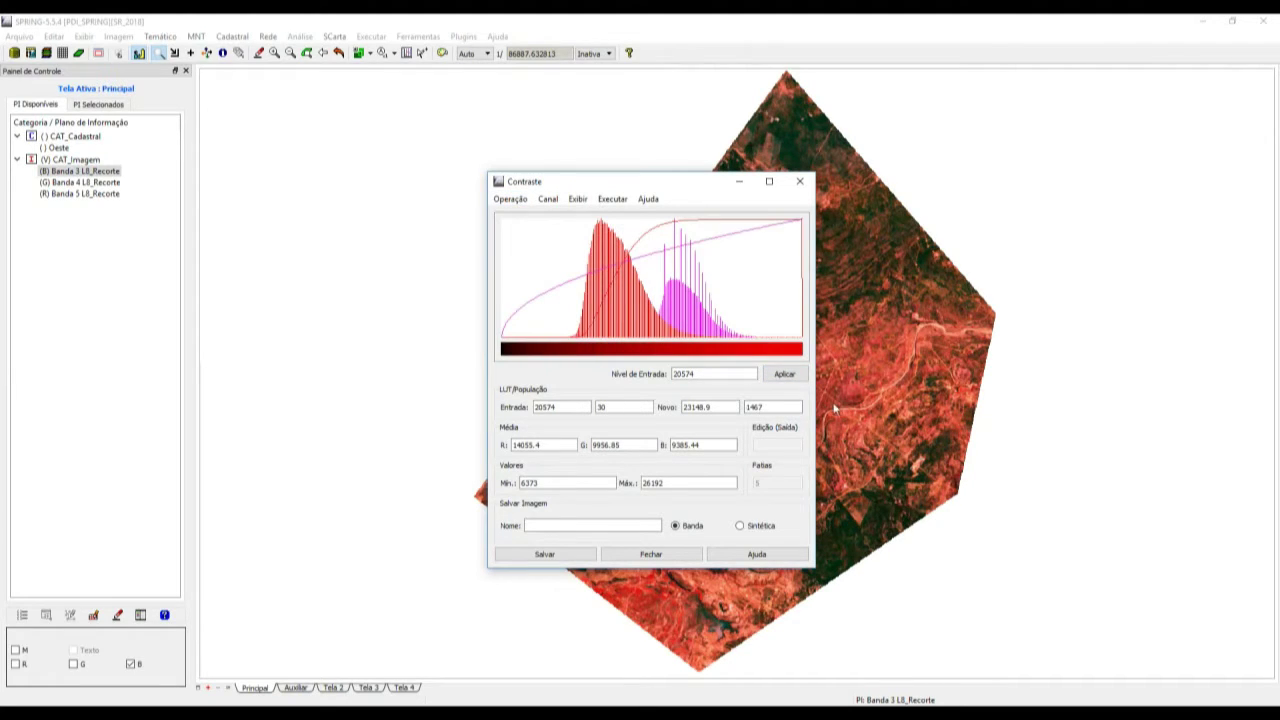
click(792, 377)
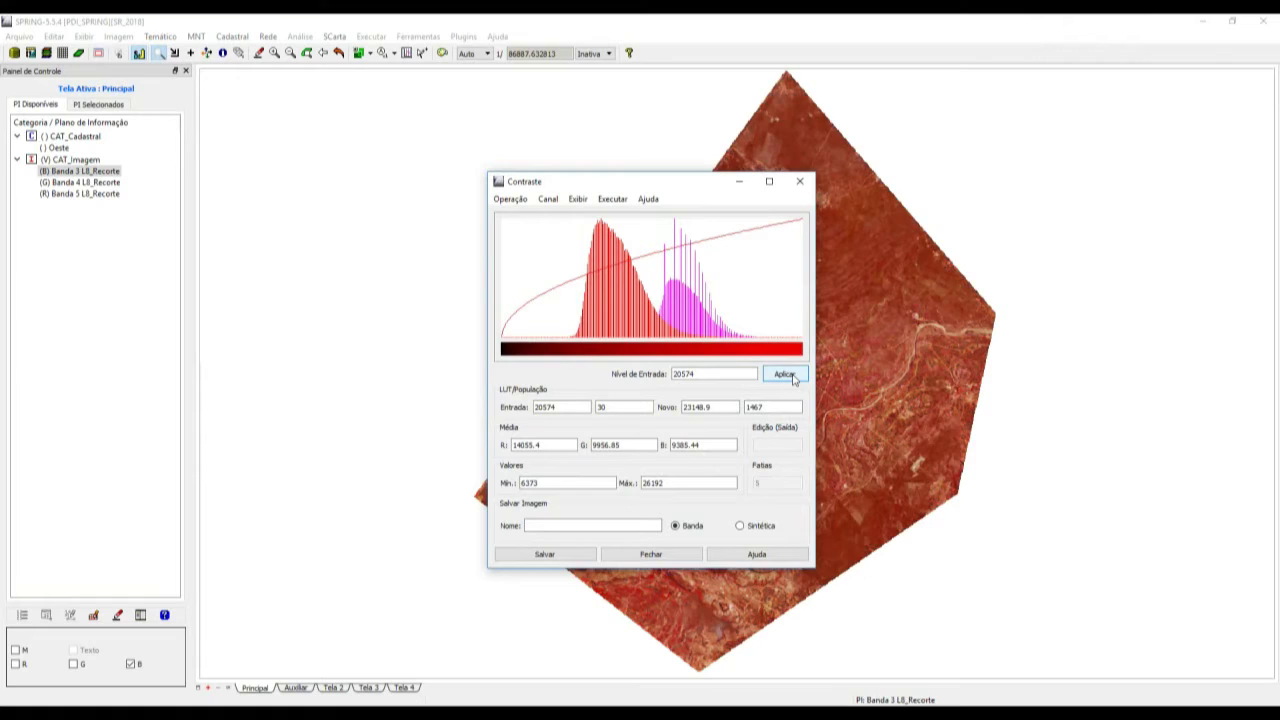
- Apply the Linear contrast operation to the red channel
click(510, 199)
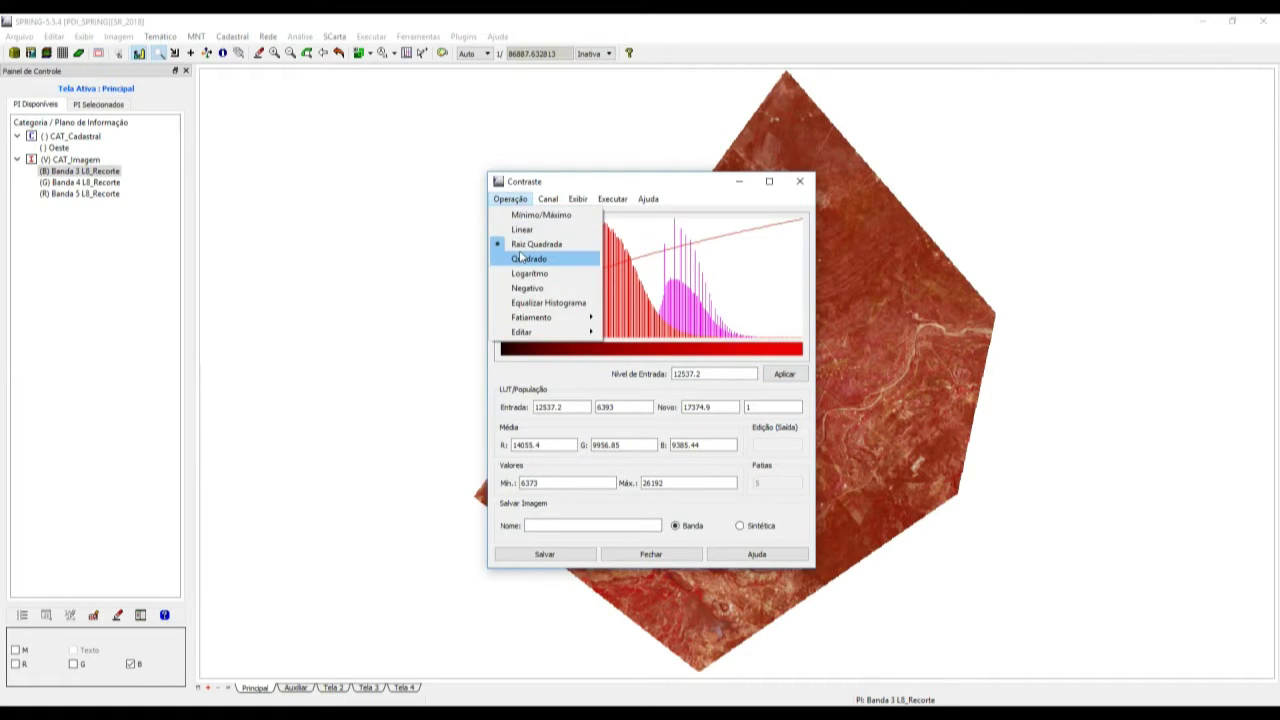
click(520, 231)
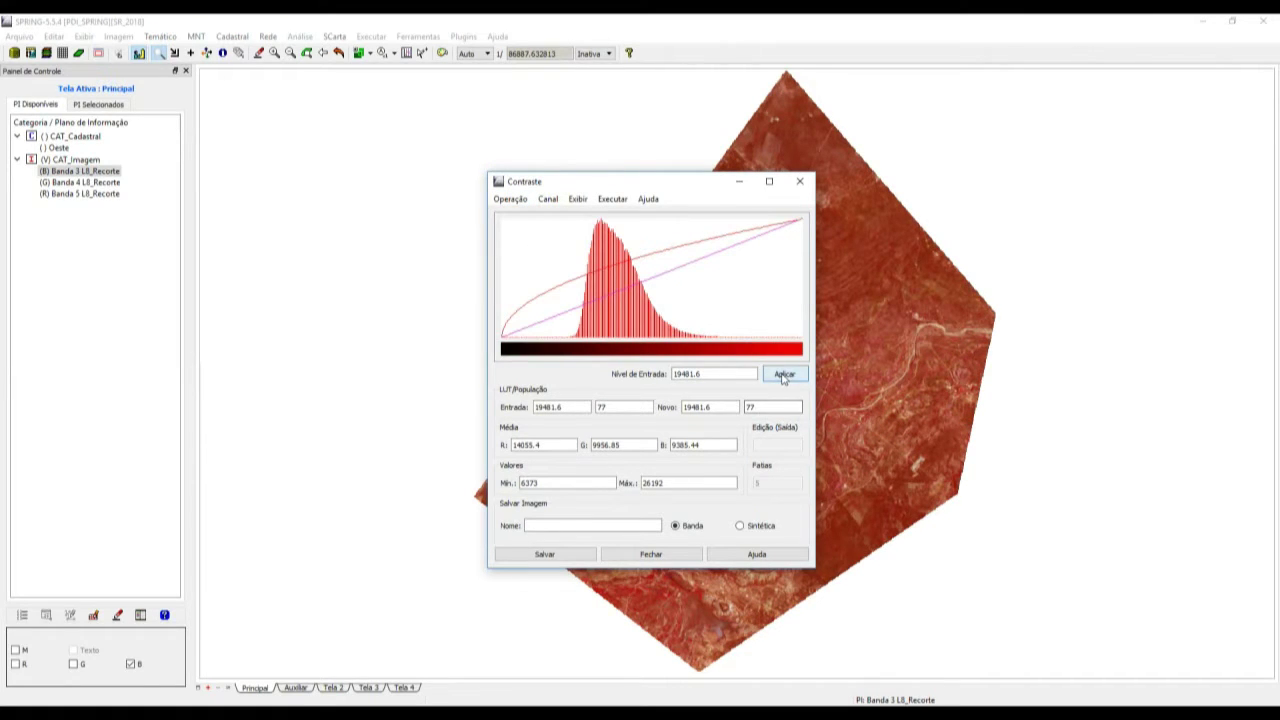
click(784, 373)
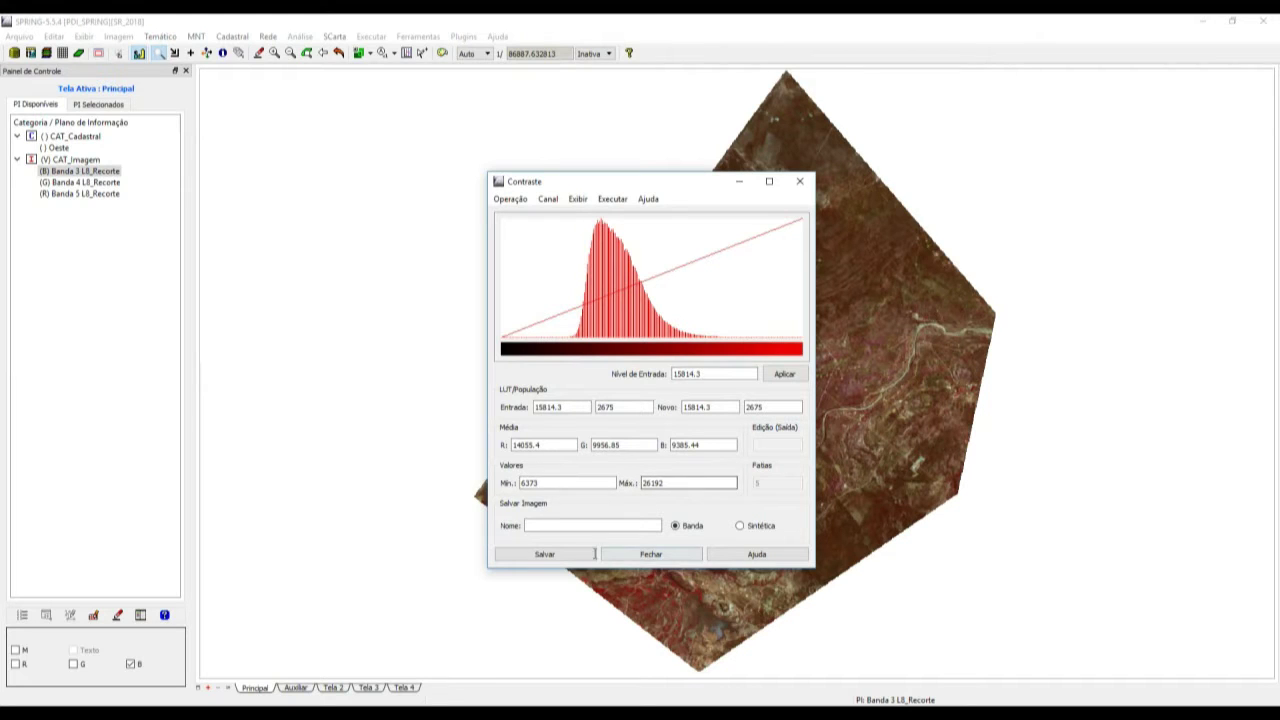
- Try to save the contrast result without an output name, and close the contrast tool keeping the applied contrast
click(560, 556)
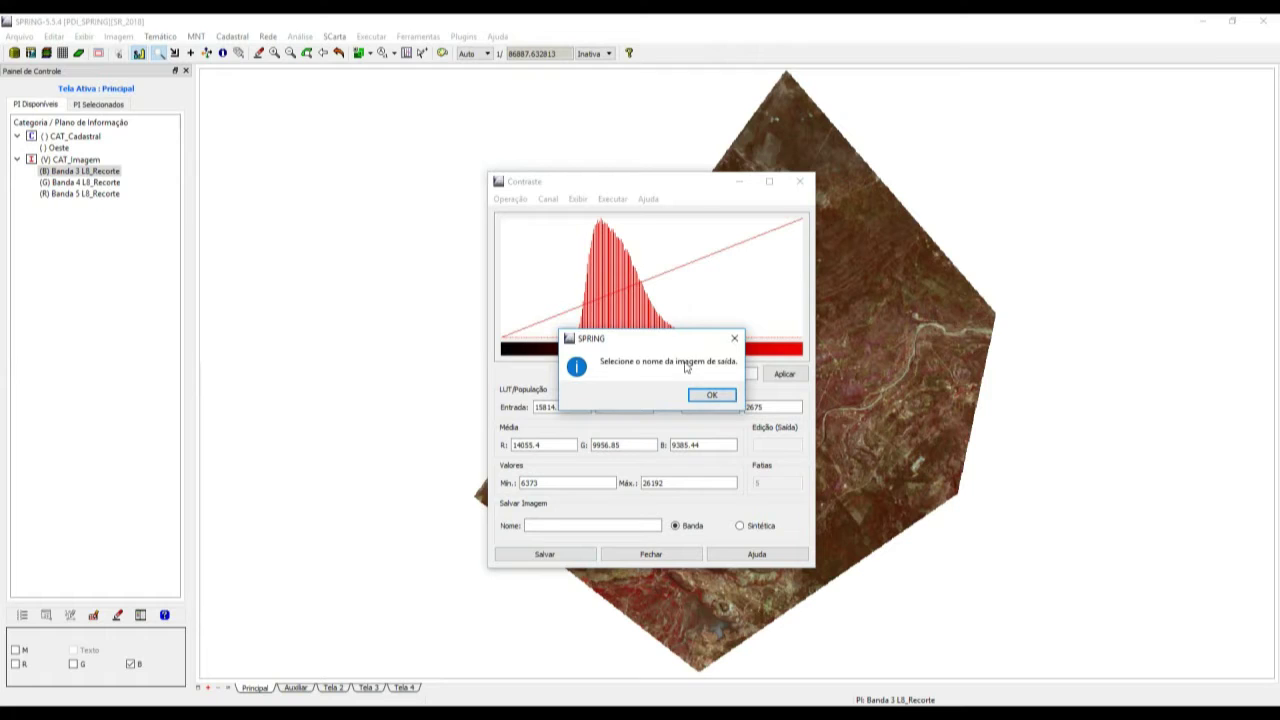
click(734, 338)
click(652, 554)
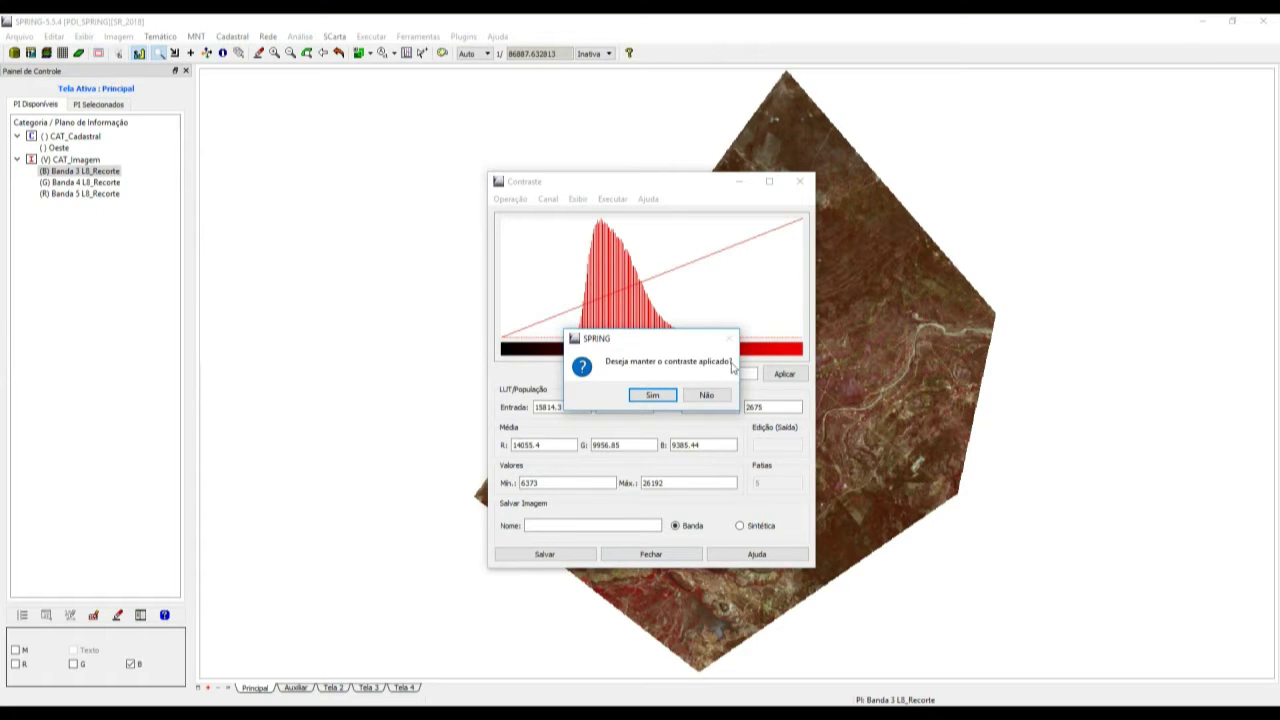
click(652, 396)
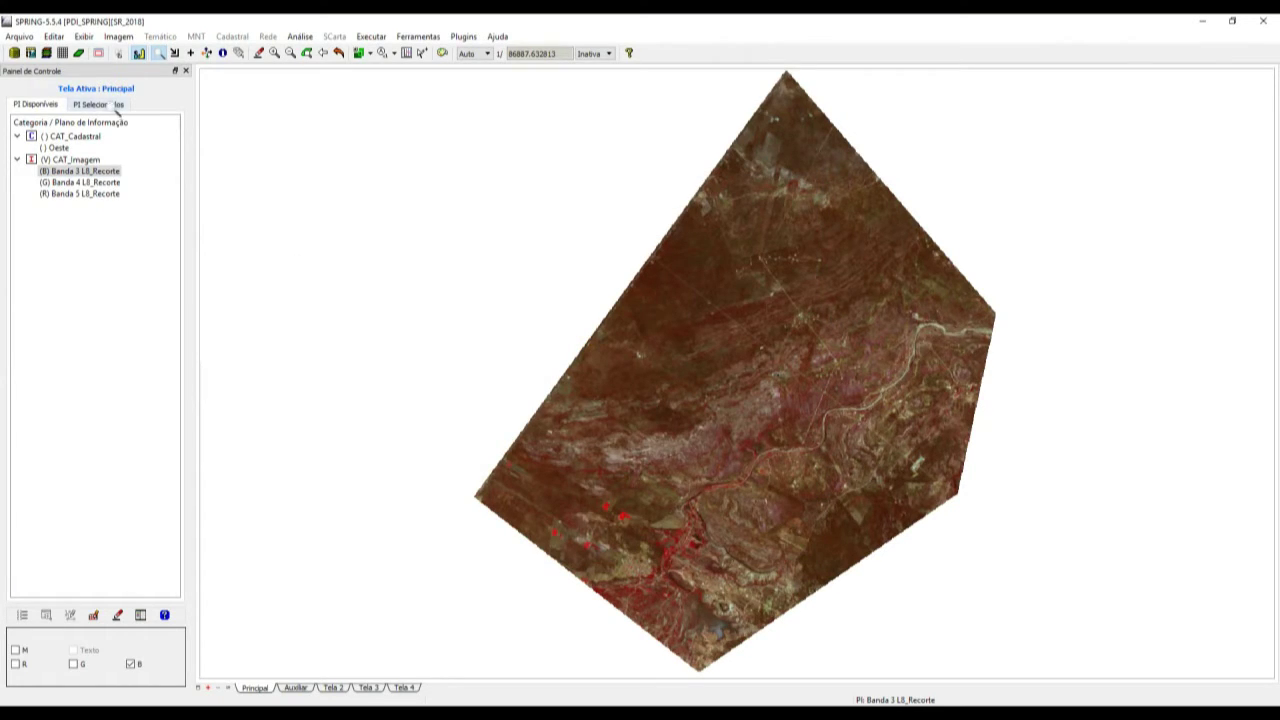
- Open the contrast tool for the clipped band composite and set it to the blue channel
click(119, 37)
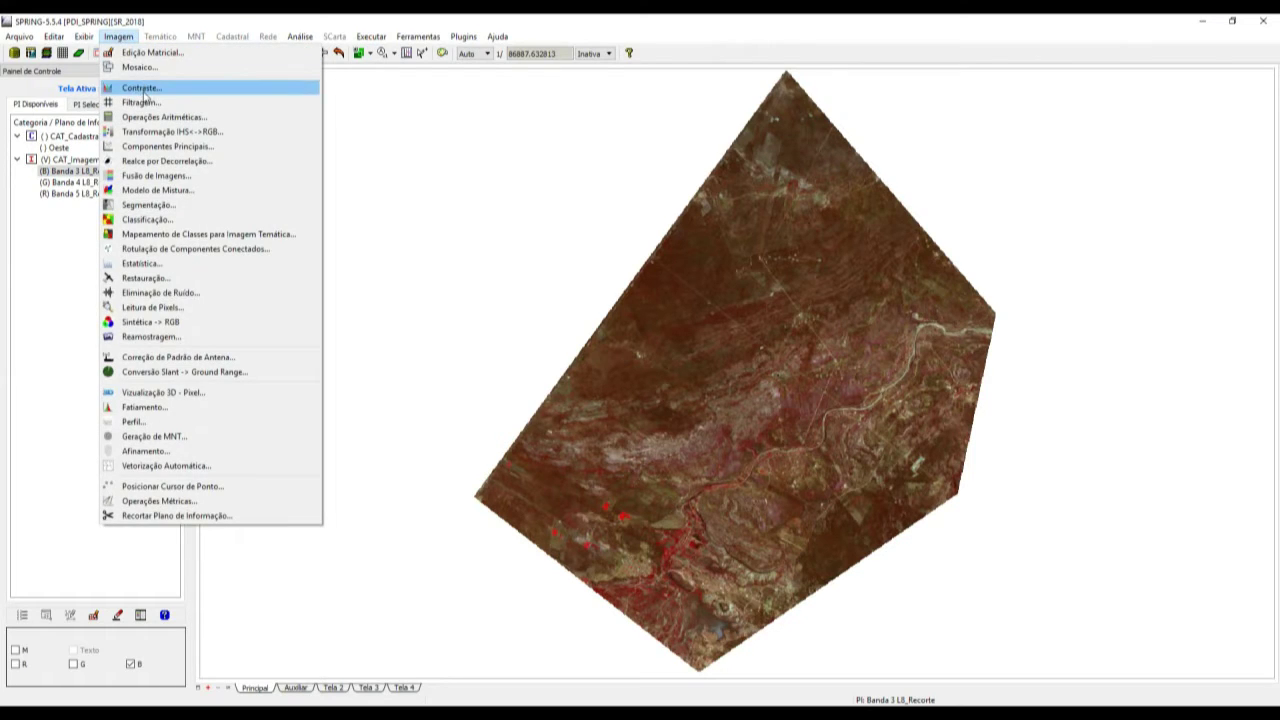
click(140, 87)
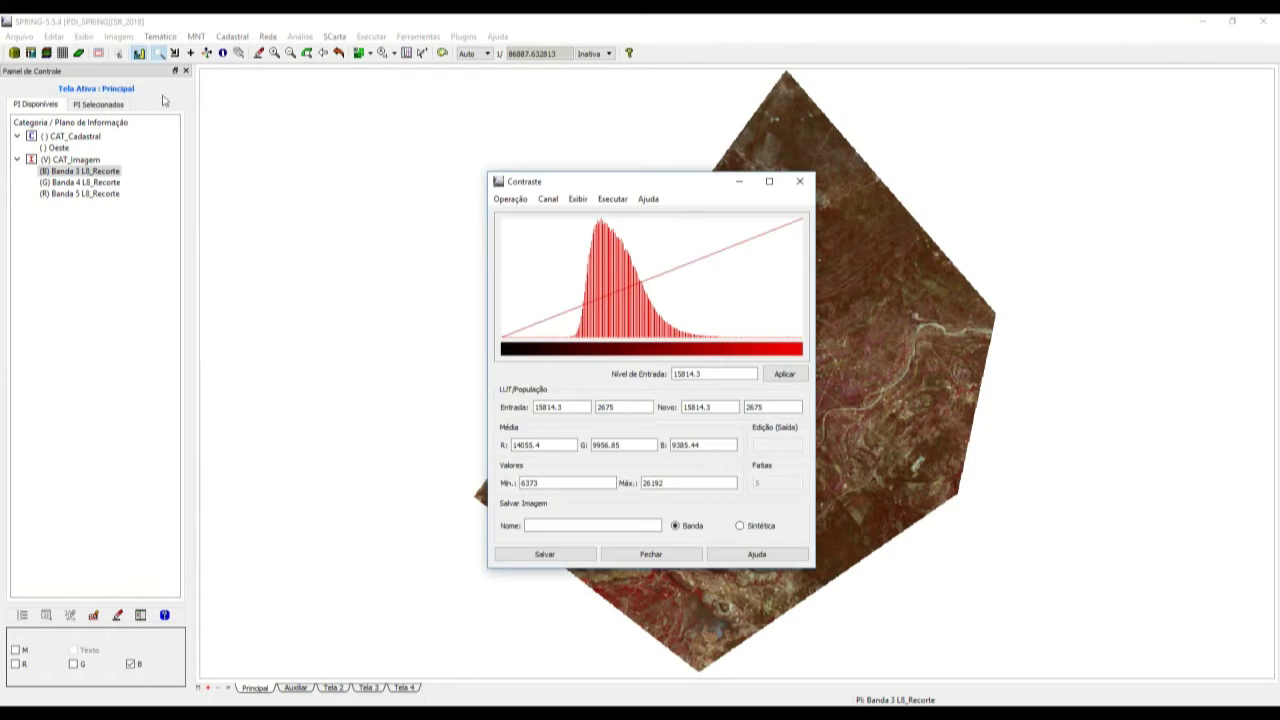
click(548, 199)
click(566, 264)
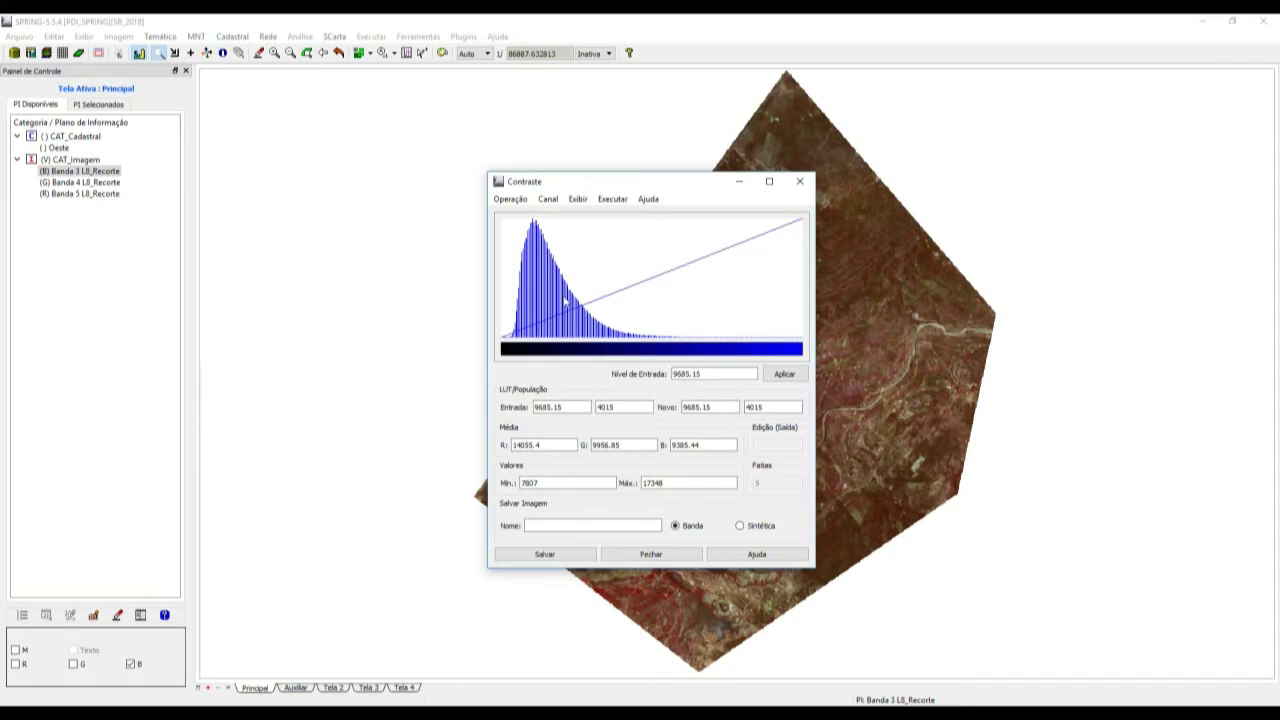
- Preview the Quadrado operation on the blue channel and apply the Logaritmo operation instead
click(514, 200)
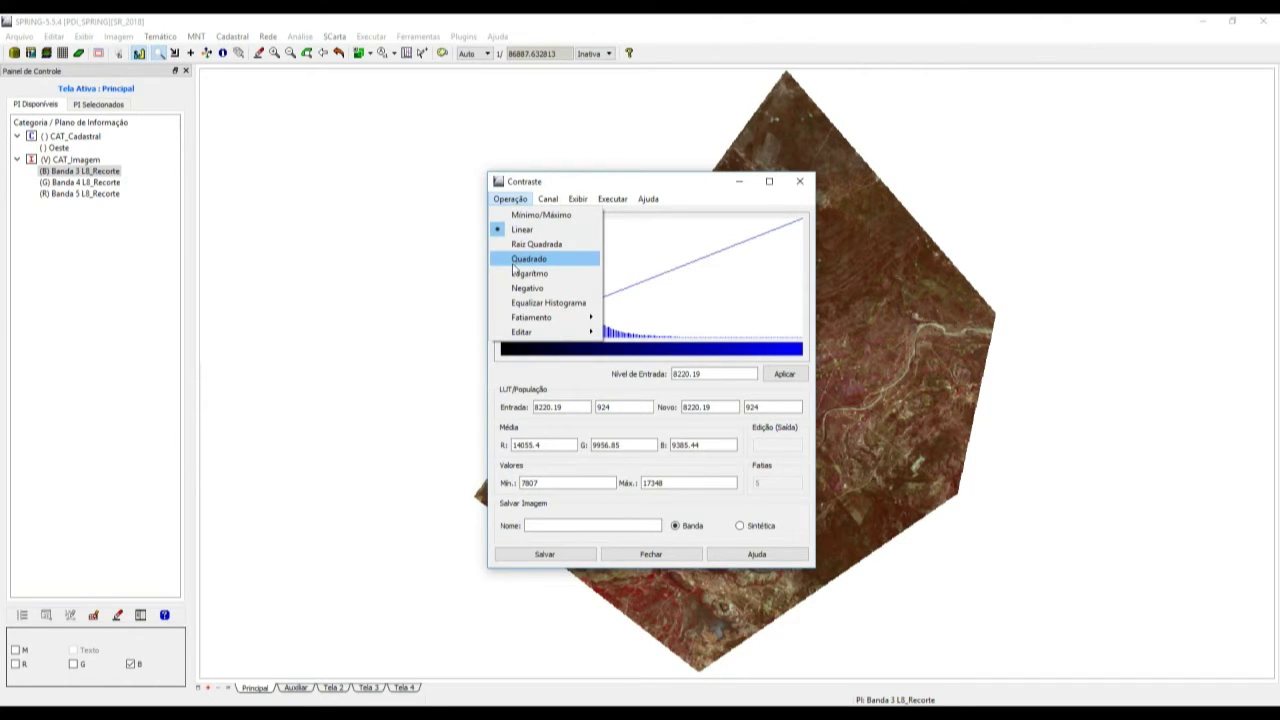
click(514, 260)
click(512, 199)
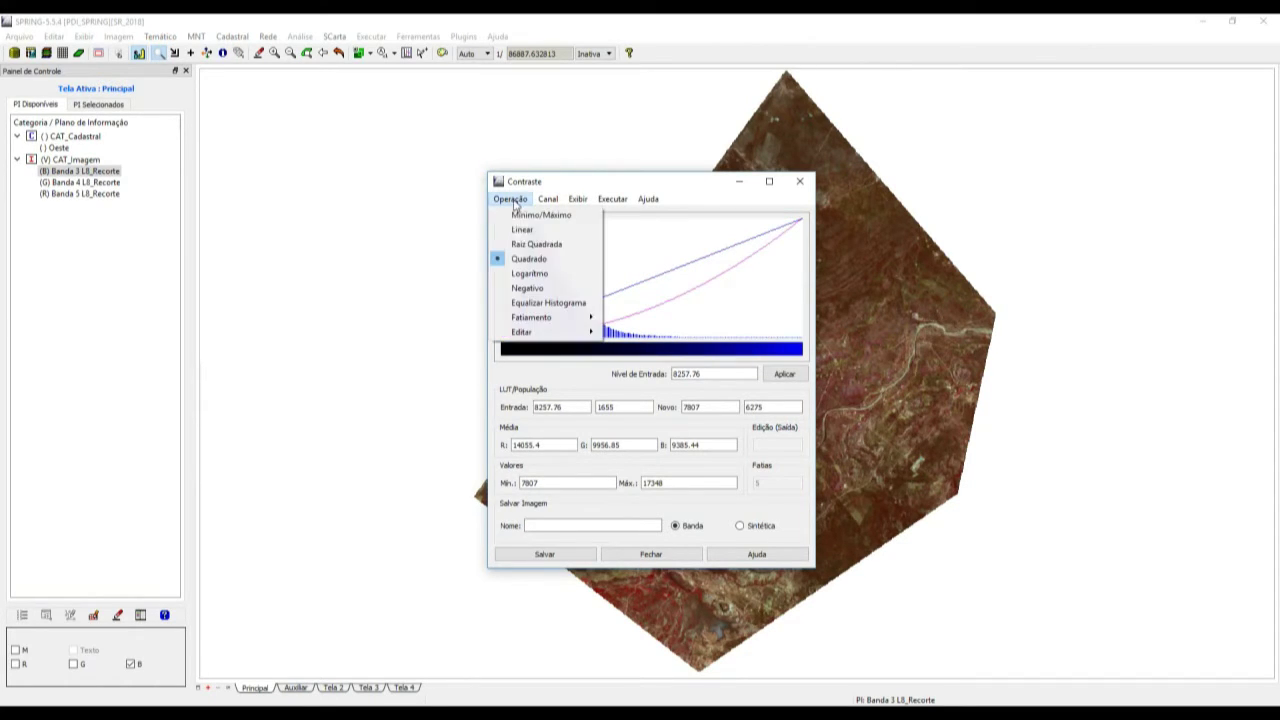
key(Escape)
click(714, 330)
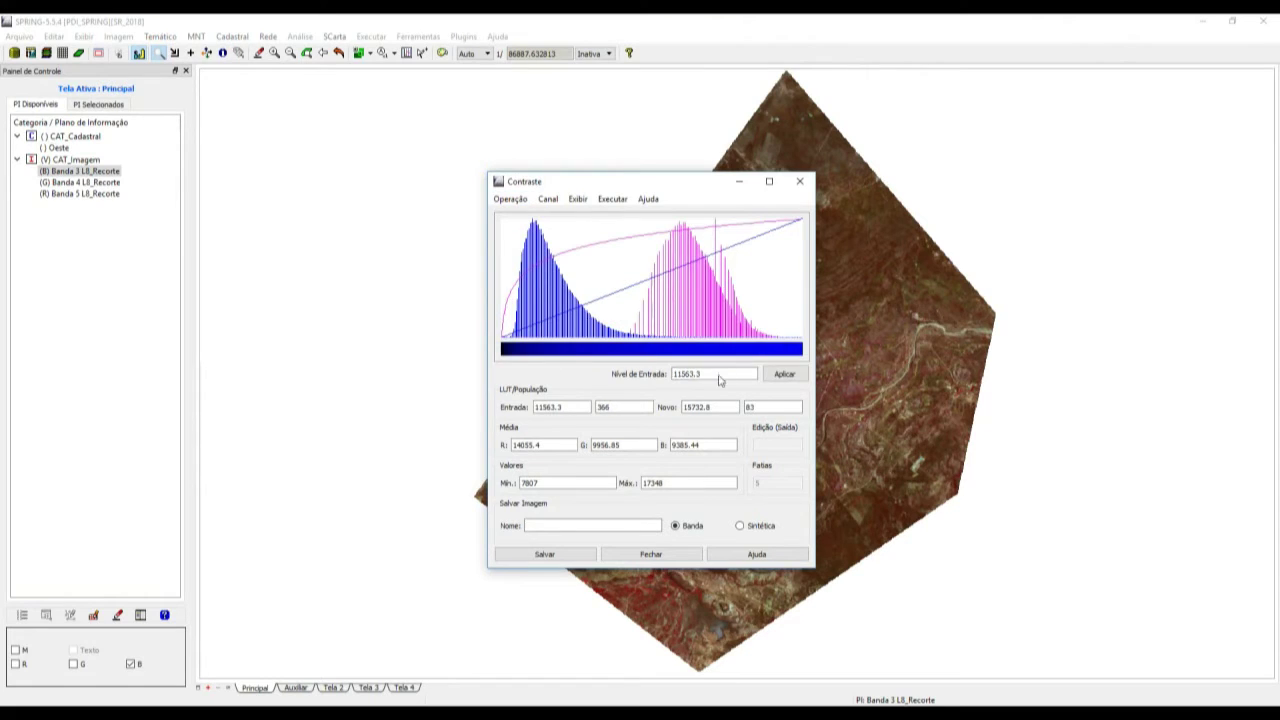
click(783, 375)
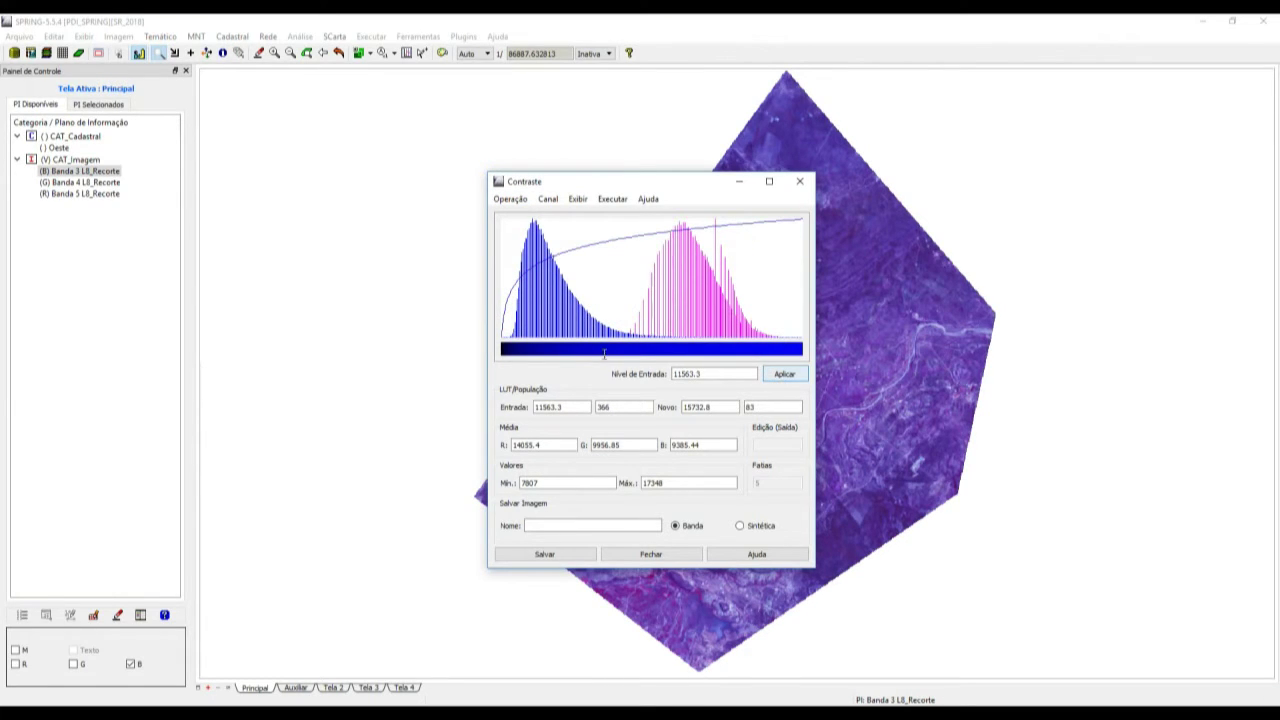
- Apply the Raiz Quadrada contrast operation to the blue channel
click(510, 199)
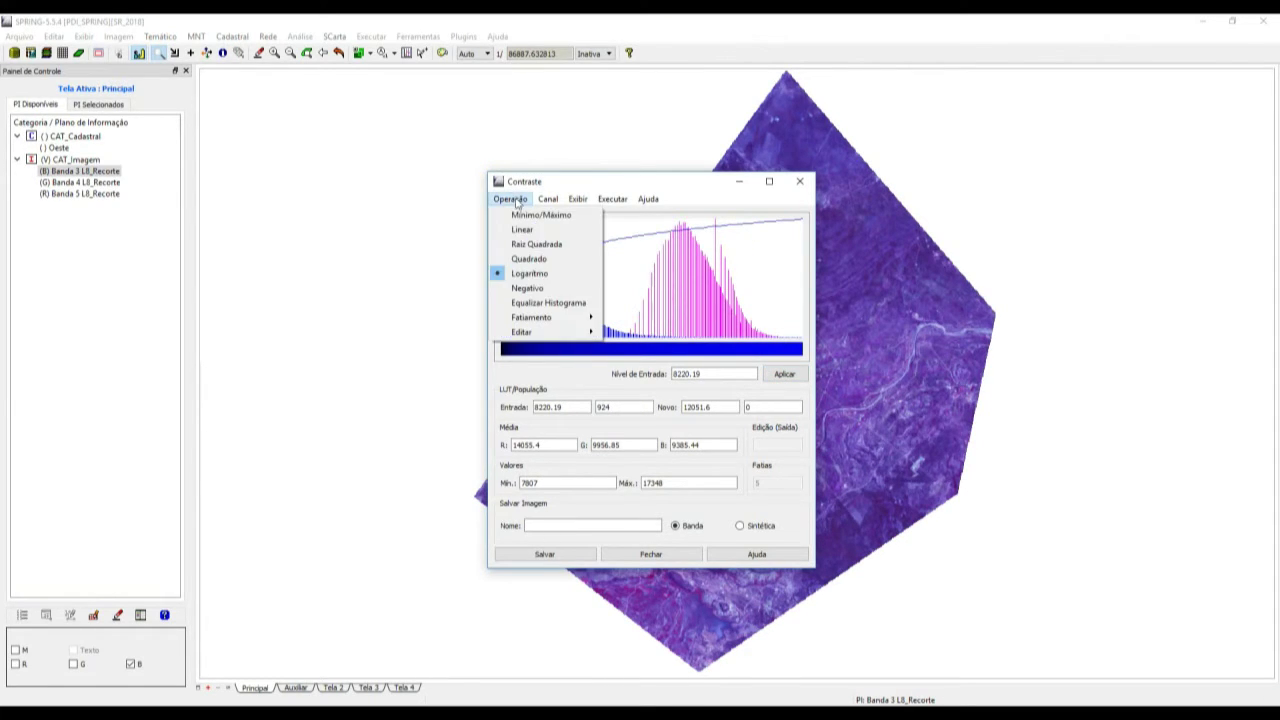
click(518, 250)
click(788, 374)
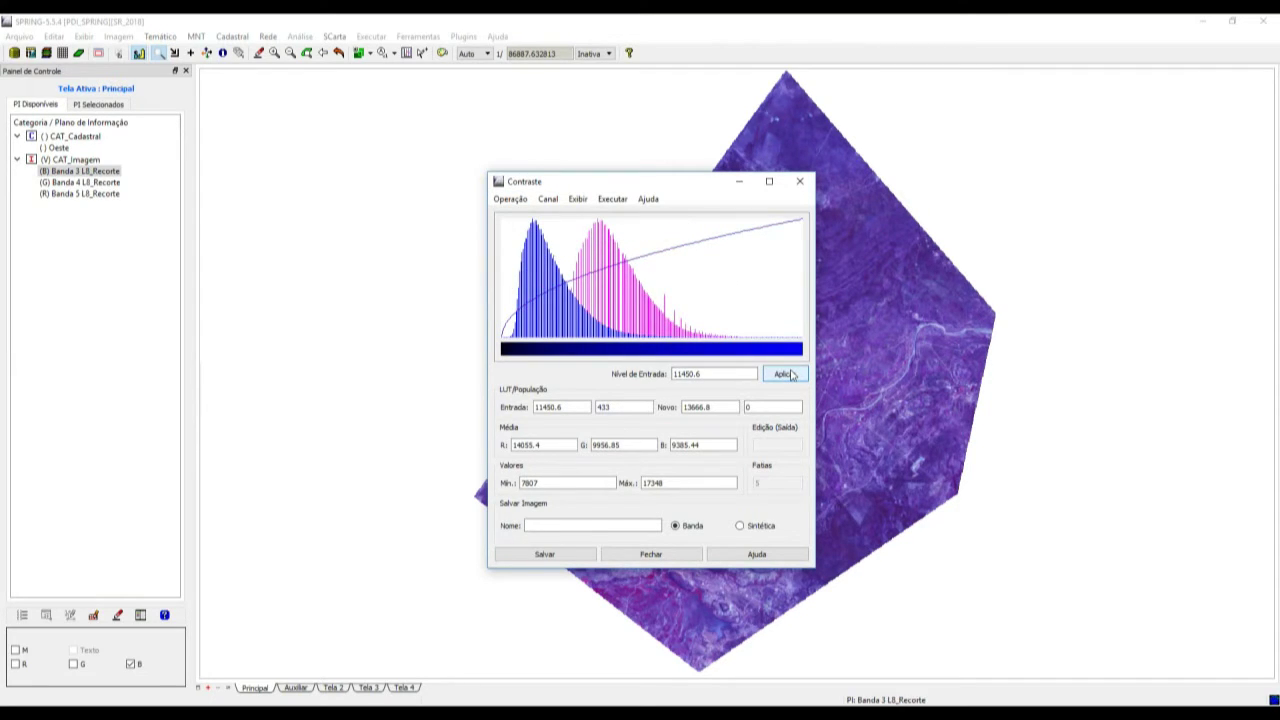
- Apply the Linear contrast operation to the blue channel and close the contrast tool, keeping the applied contrast
click(528, 201)
click(522, 229)
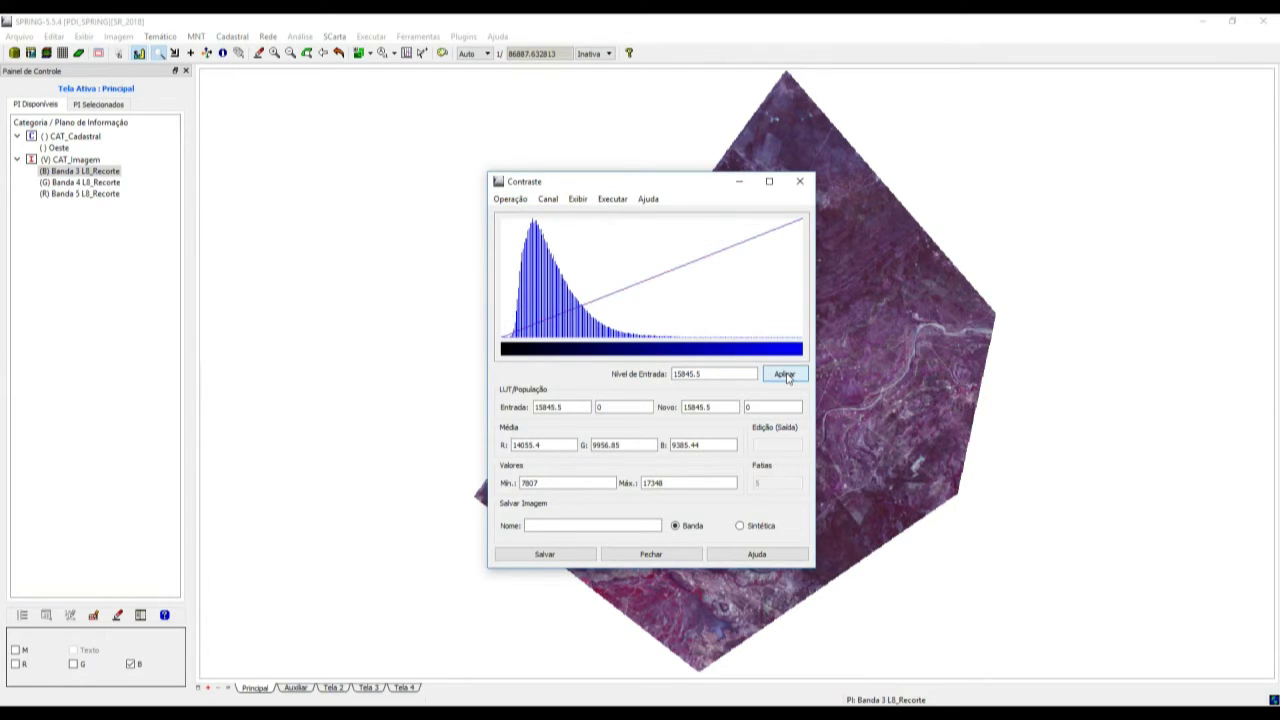
click(787, 377)
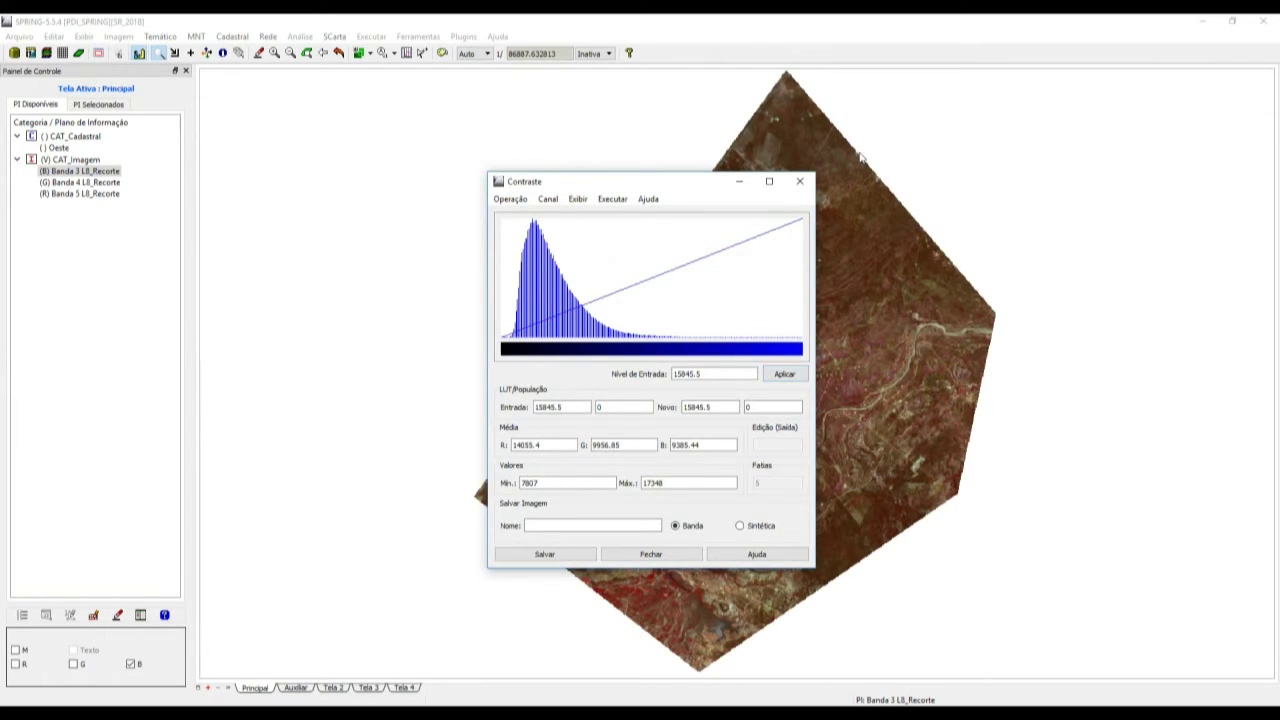
click(802, 186)
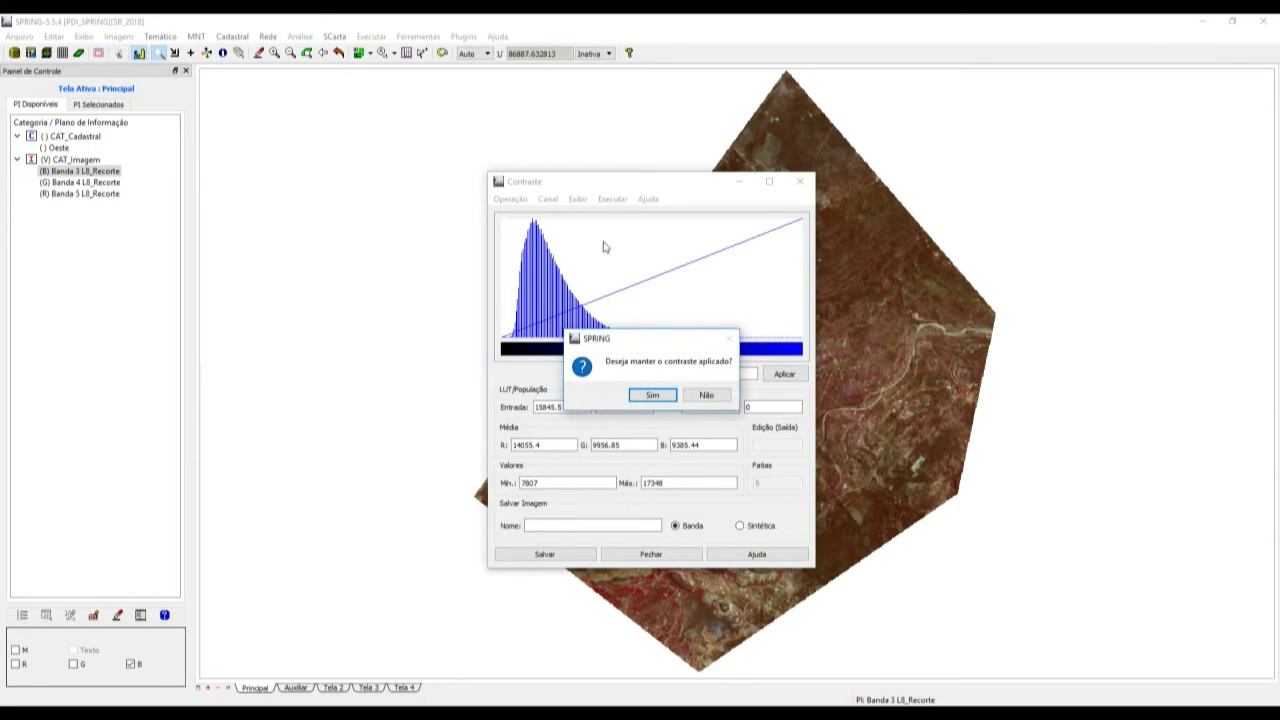
click(654, 396)
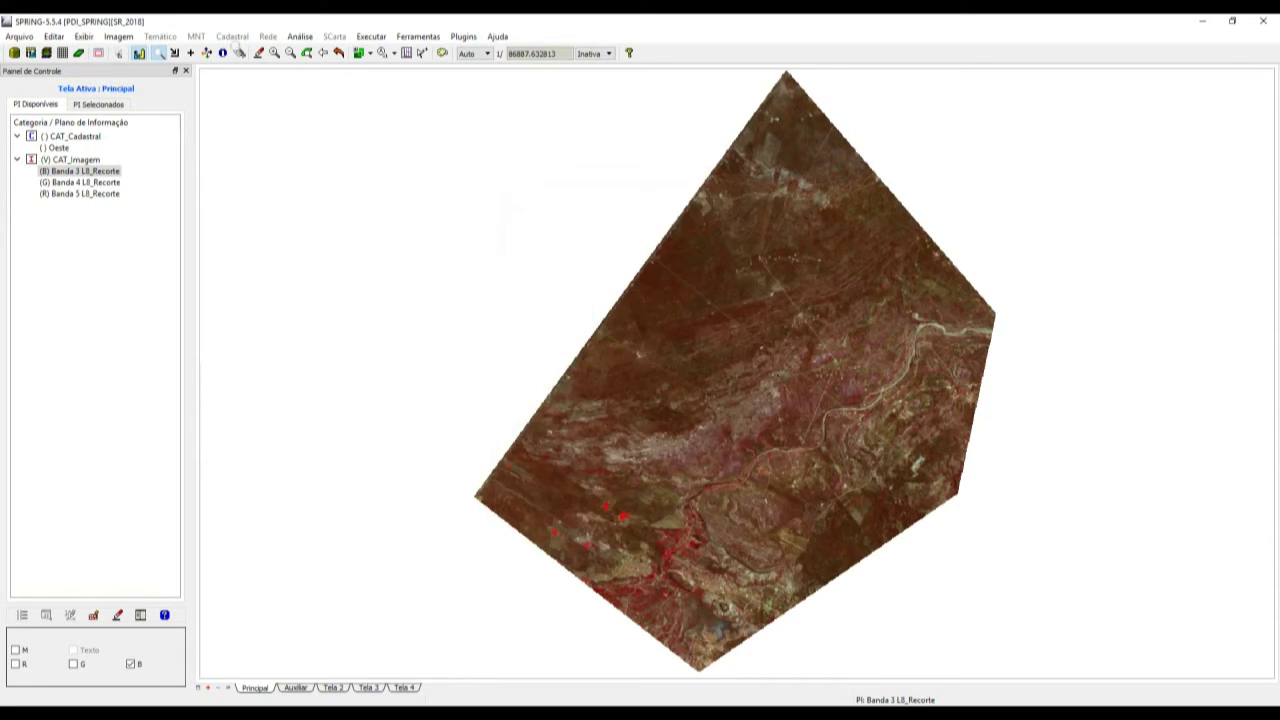
- View the sampling statistics tool with the clipped bands 3, 4 and 5, and close it without saving
click(118, 36)
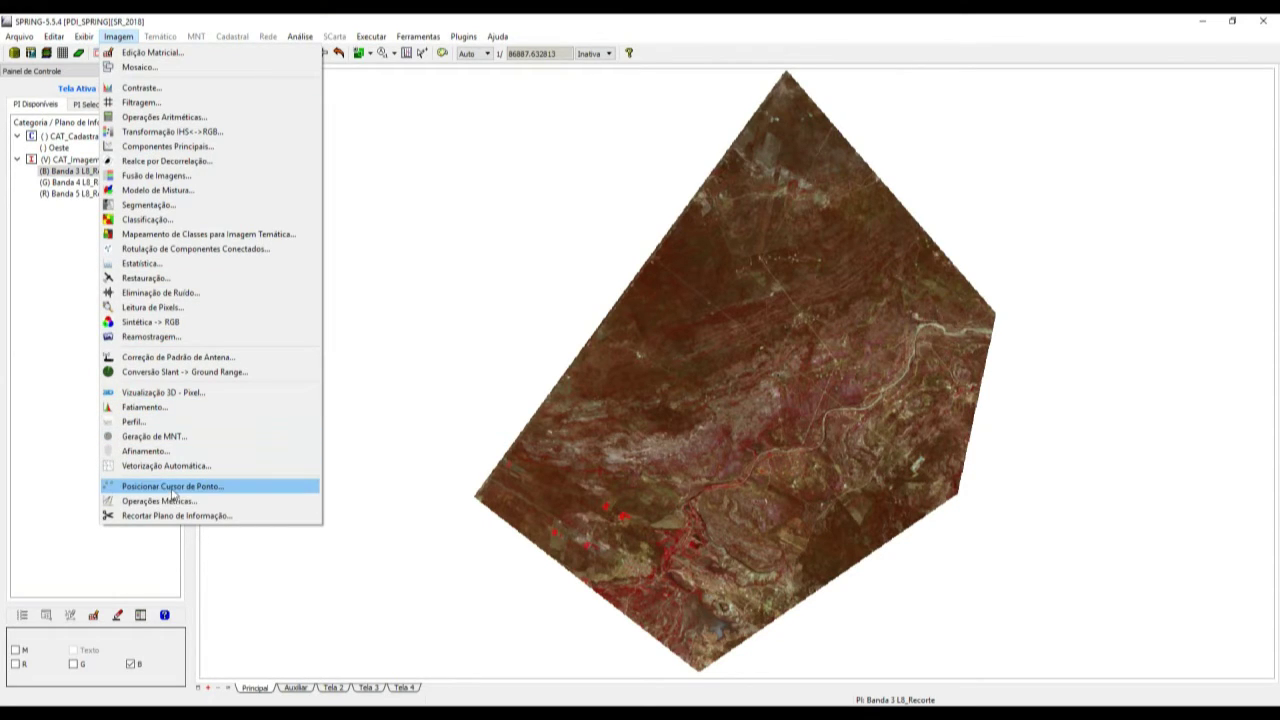
click(134, 265)
drag(614, 222, 517, 187)
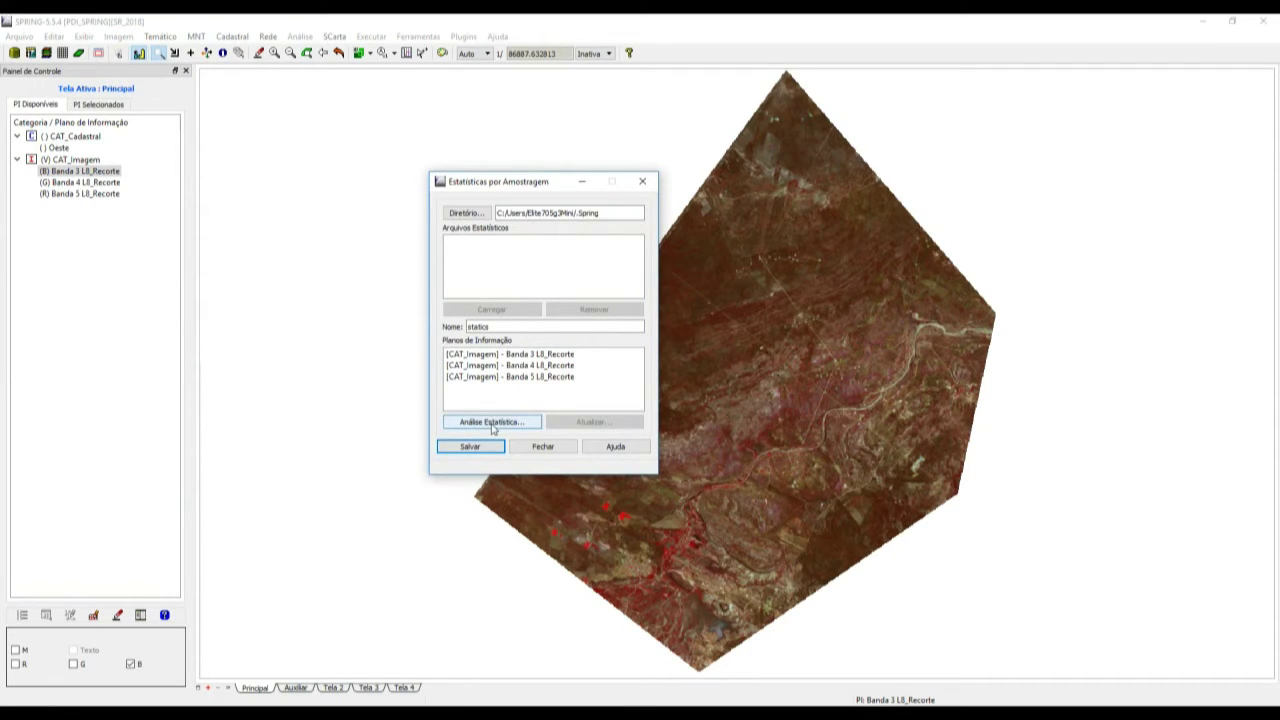
click(642, 181)
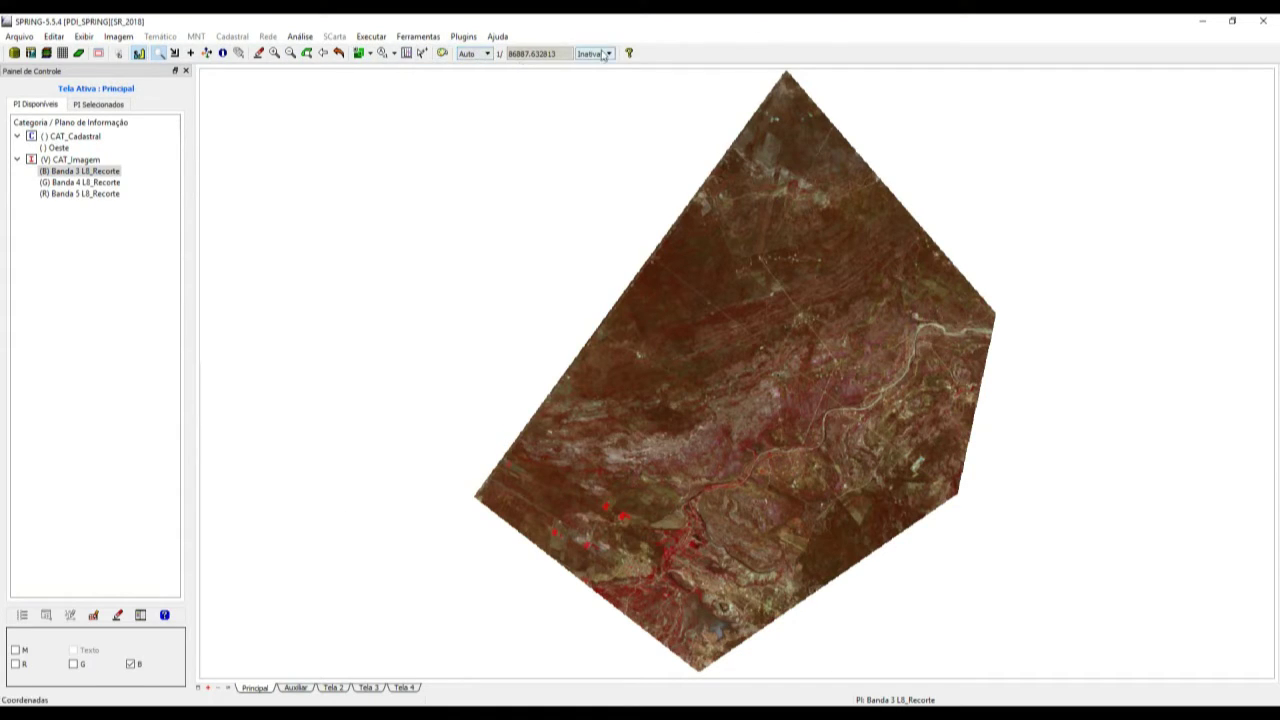
click(155, 55)
click(116, 38)
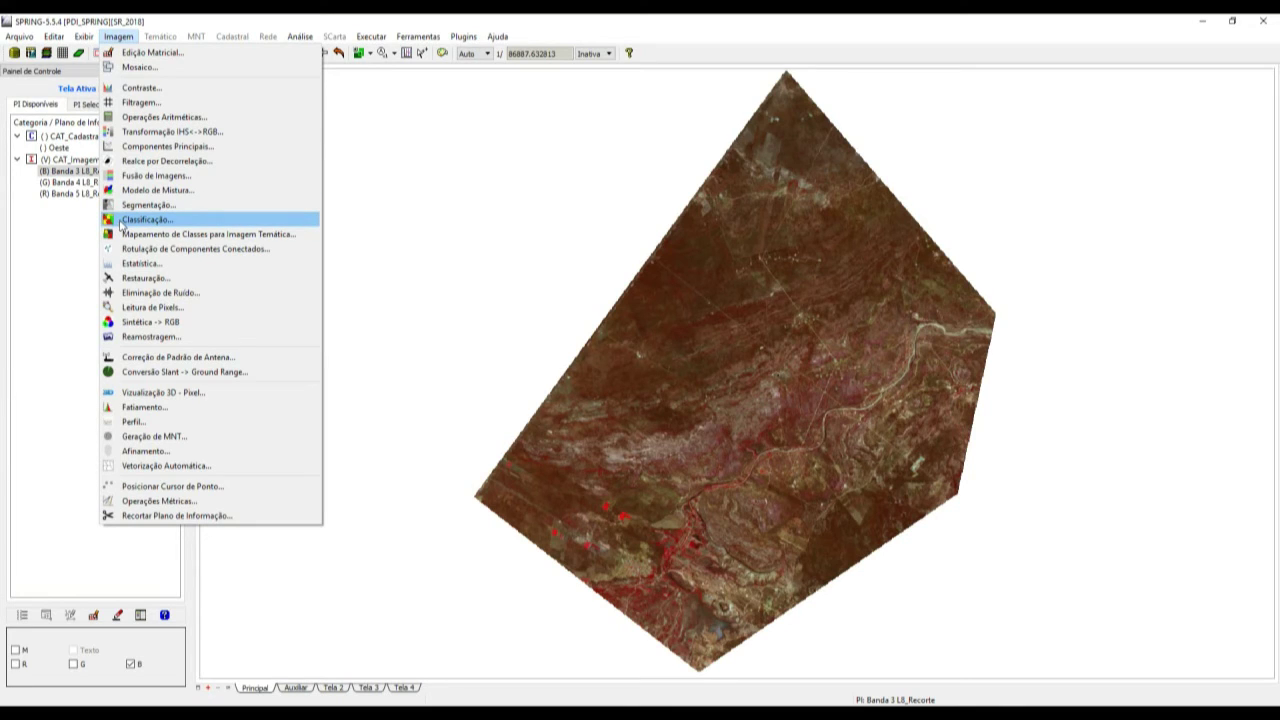
click(217, 19)
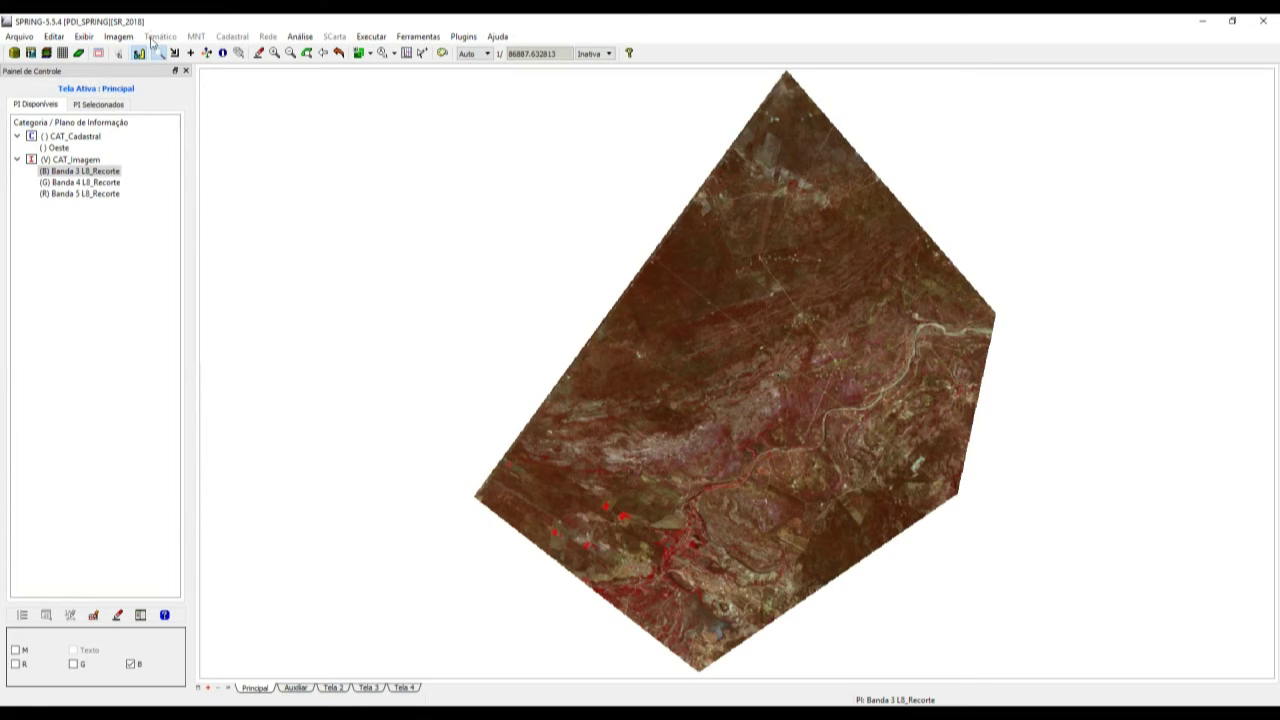